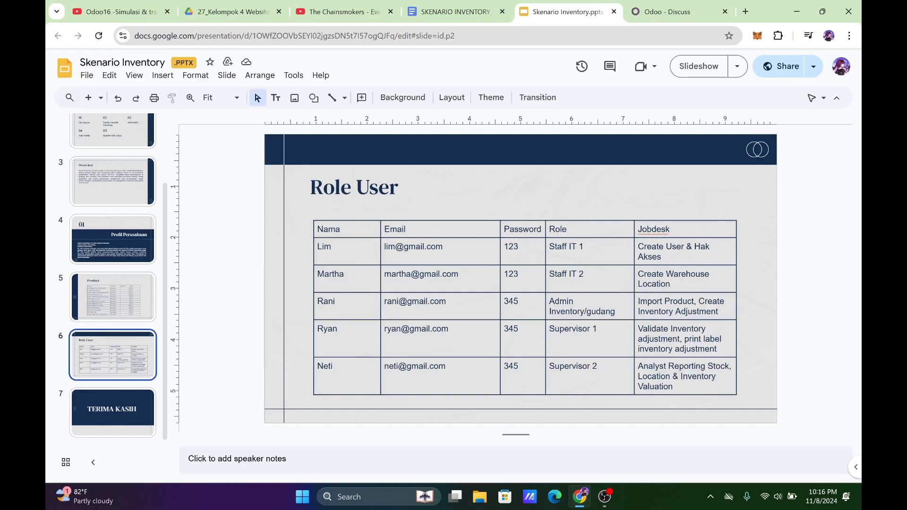
Switch to Odoo and start a new user record from the user management in Settings.
click(681, 18)
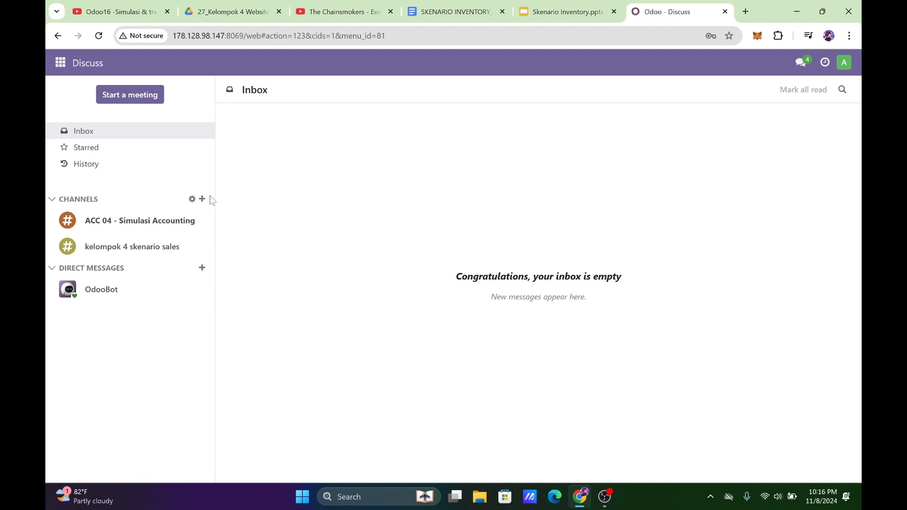
click(60, 63)
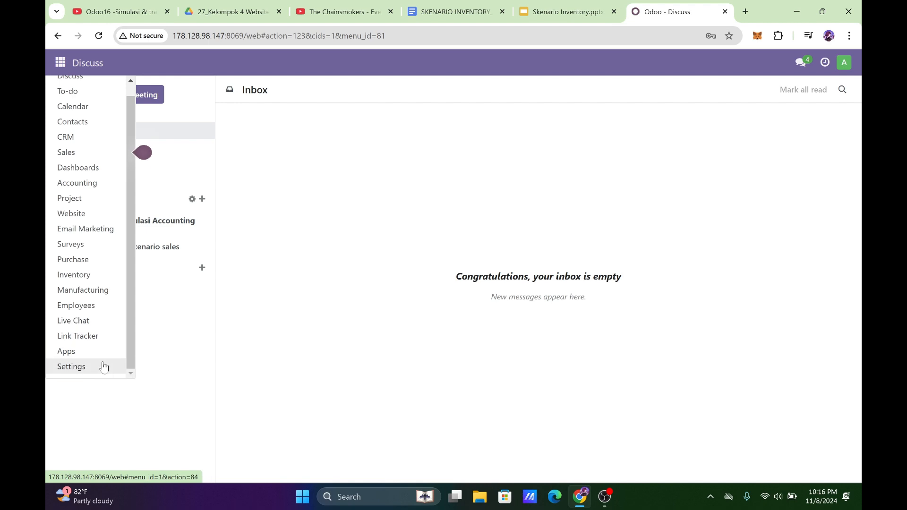
click(95, 369)
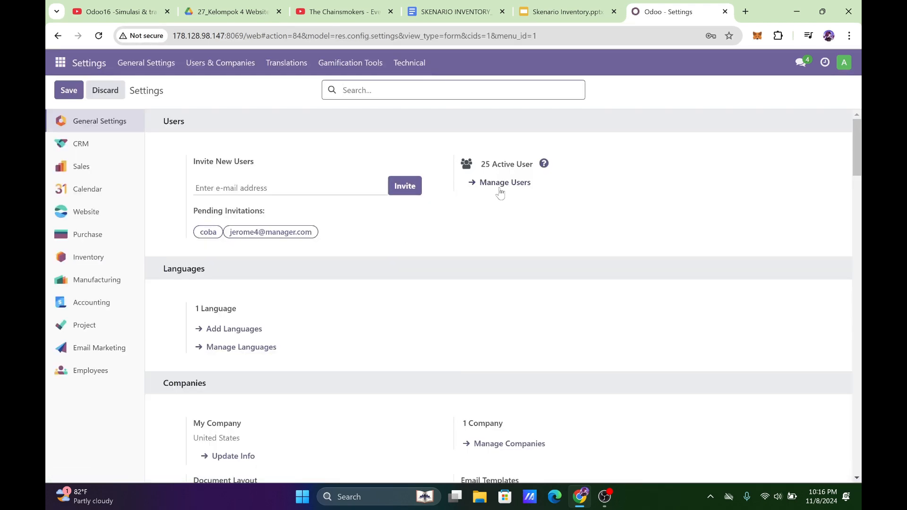
click(502, 188)
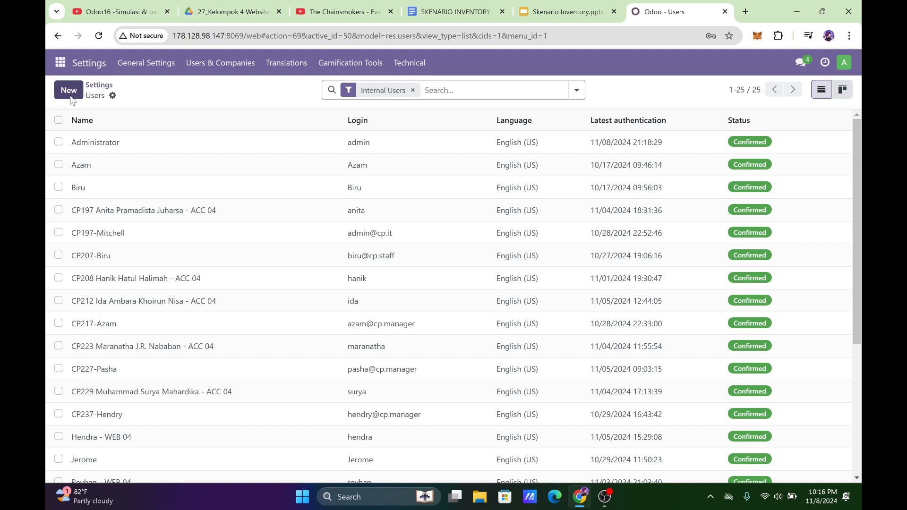
click(69, 90)
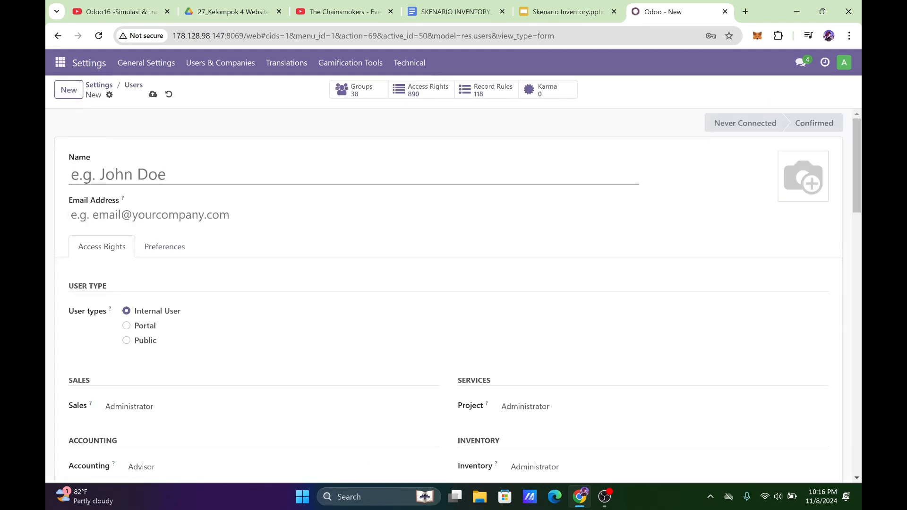
Enter the first staff member's full name and the e-mail address listed on the Role User slide.
key(Tab)
click(541, 7)
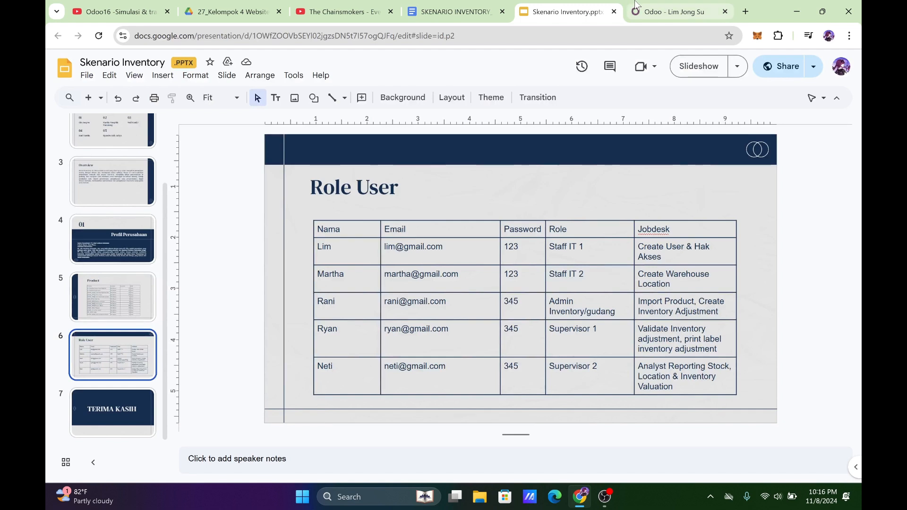
click(633, 6)
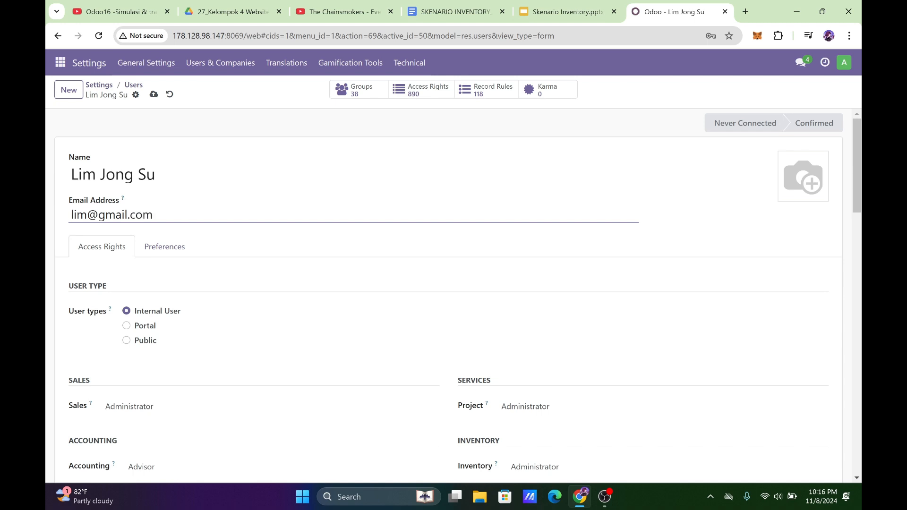
In the first user's access rights, set Administration to Settings and Dashboard to Admin.
scroll(385, 312, down, 5)
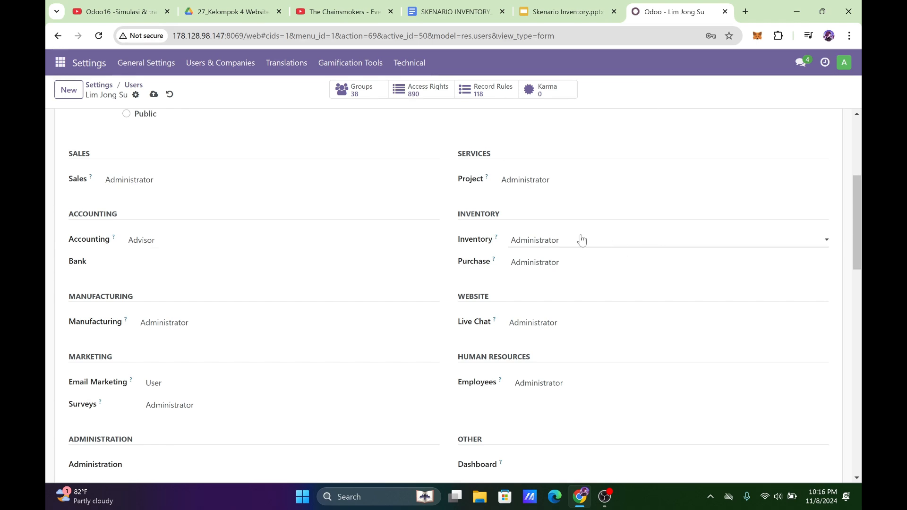
scroll(608, 179, down, 1)
scroll(311, 230, down, 2)
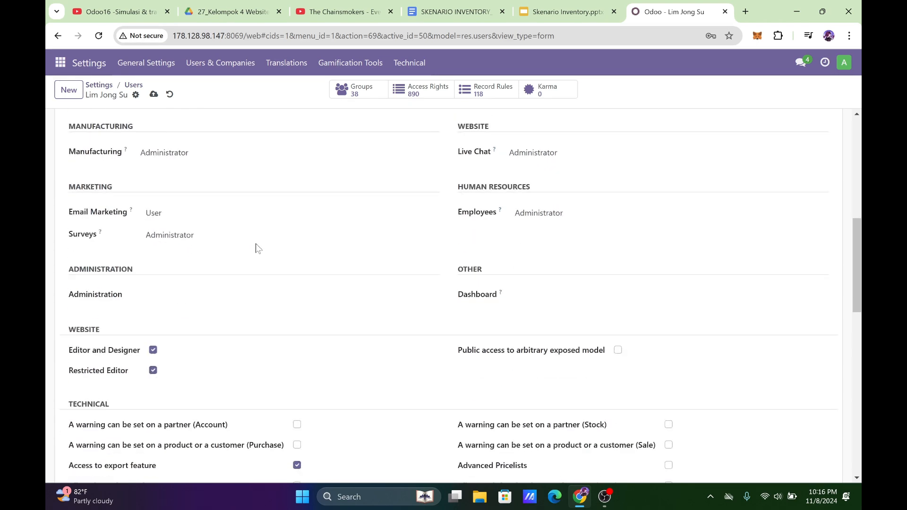
click(213, 219)
click(215, 215)
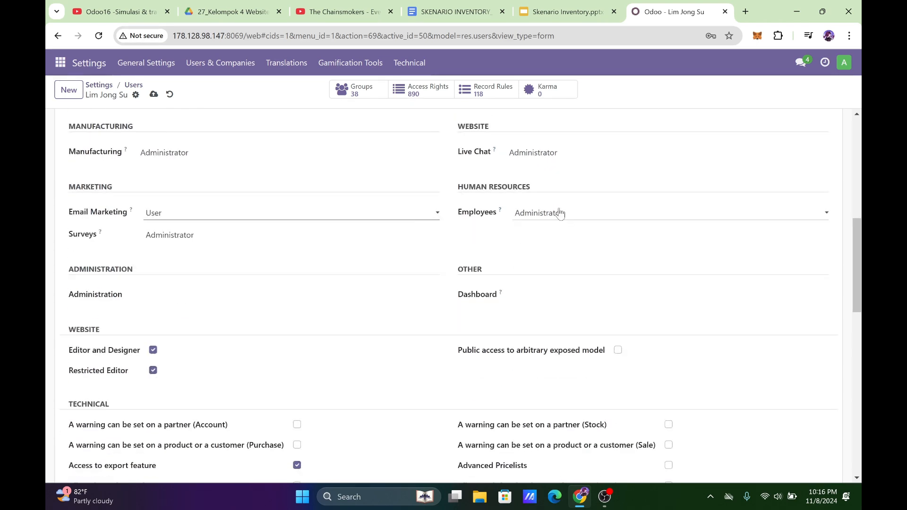
click(239, 299)
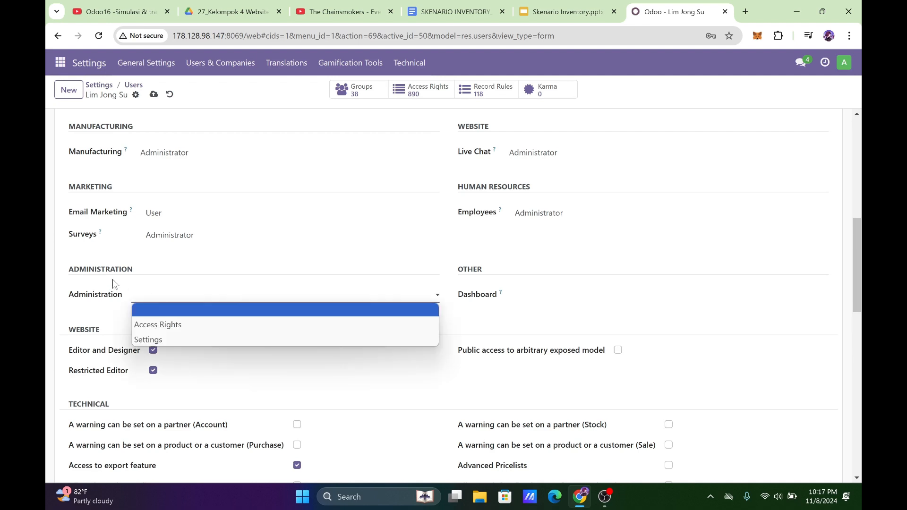
click(191, 341)
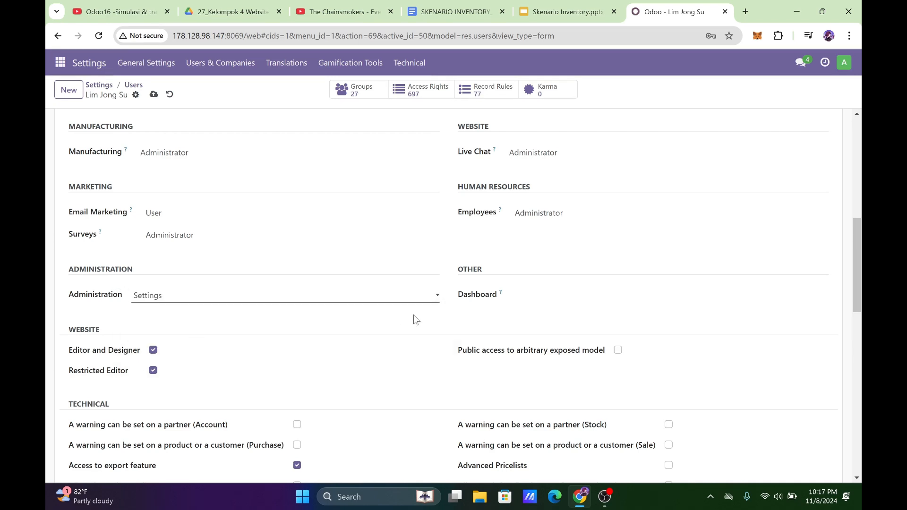
click(537, 297)
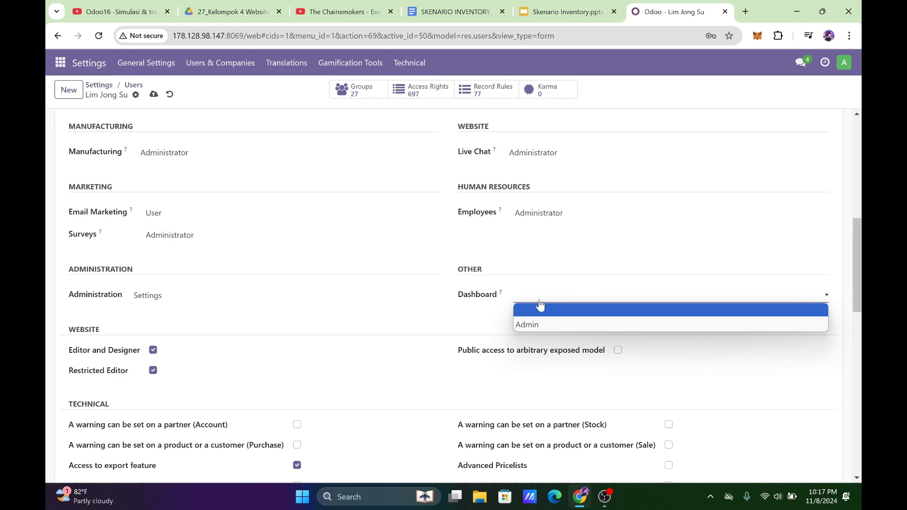
click(541, 325)
Review the remaining technical access options and save the first user's record.
scroll(492, 325, down, 7)
scroll(456, 326, down, 6)
scroll(455, 330, up, 12)
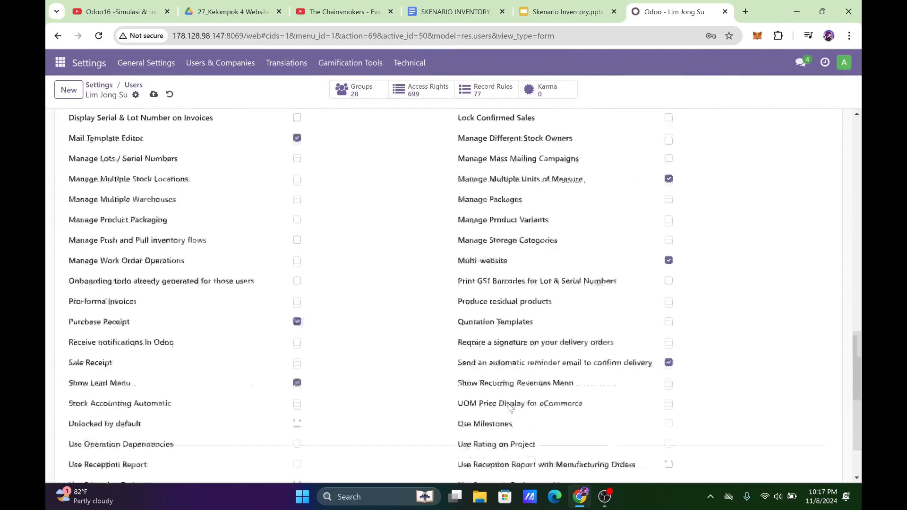
scroll(357, 395, up, 6)
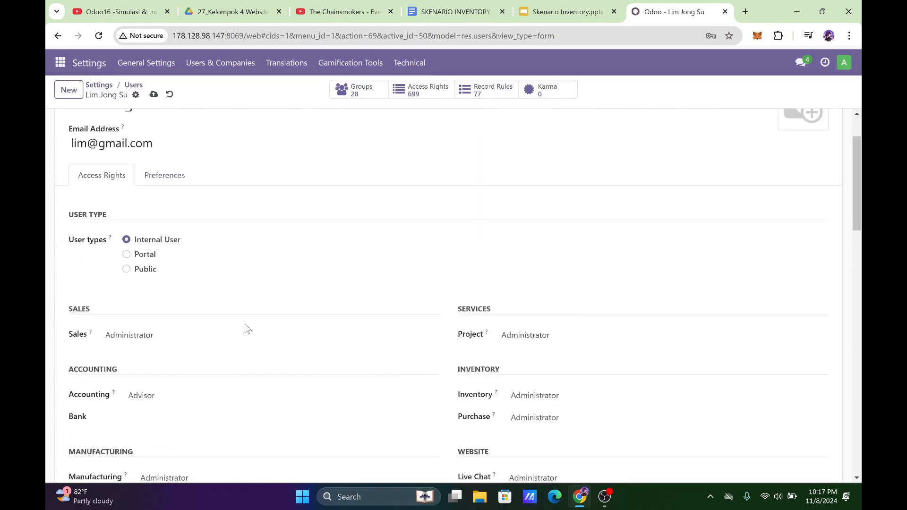
scroll(286, 344, up, 2)
click(154, 97)
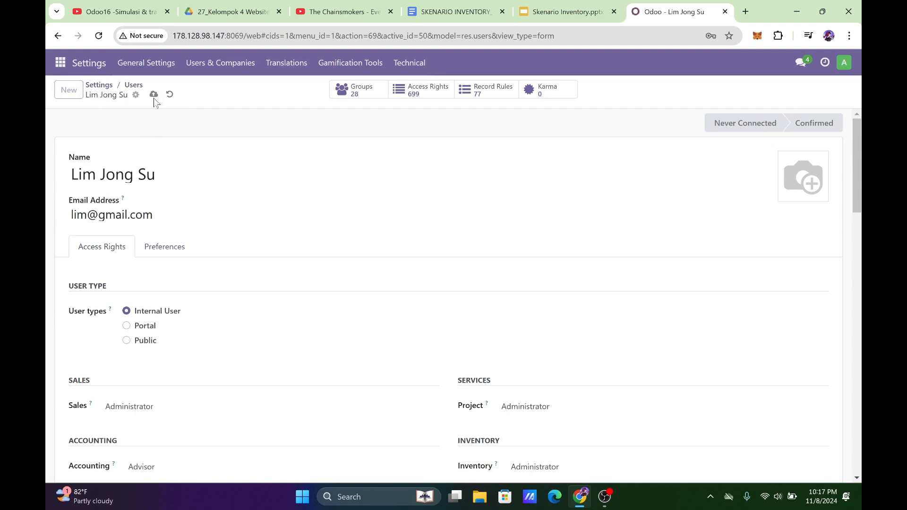
Change the first user's account password by entering a new password and applying it.
click(136, 94)
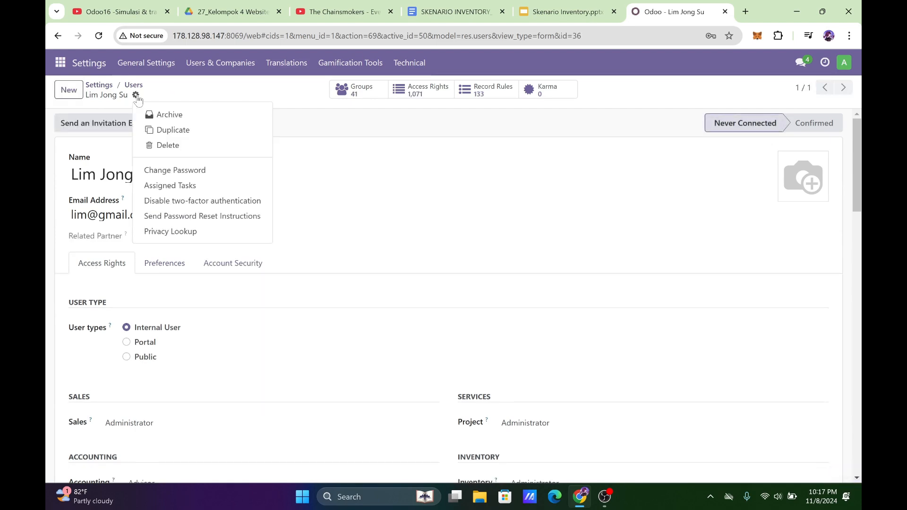
click(180, 171)
click(337, 238)
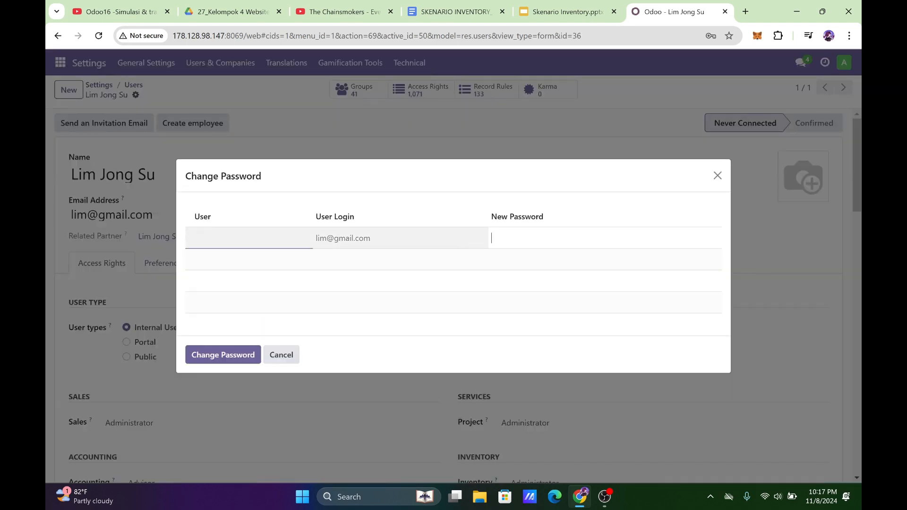
click(235, 350)
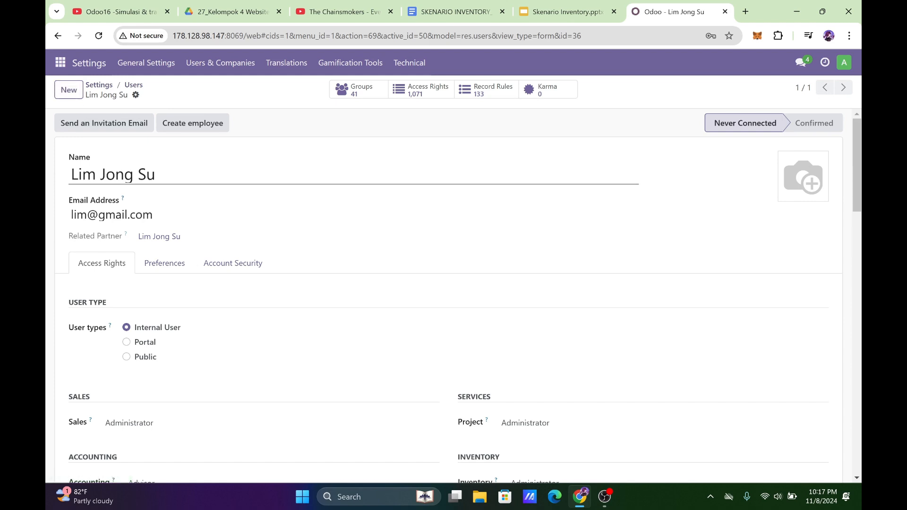
Append "- INV 04" to the first user's name and save the change.
click(246, 175)
text(- INV 04)
click(187, 124)
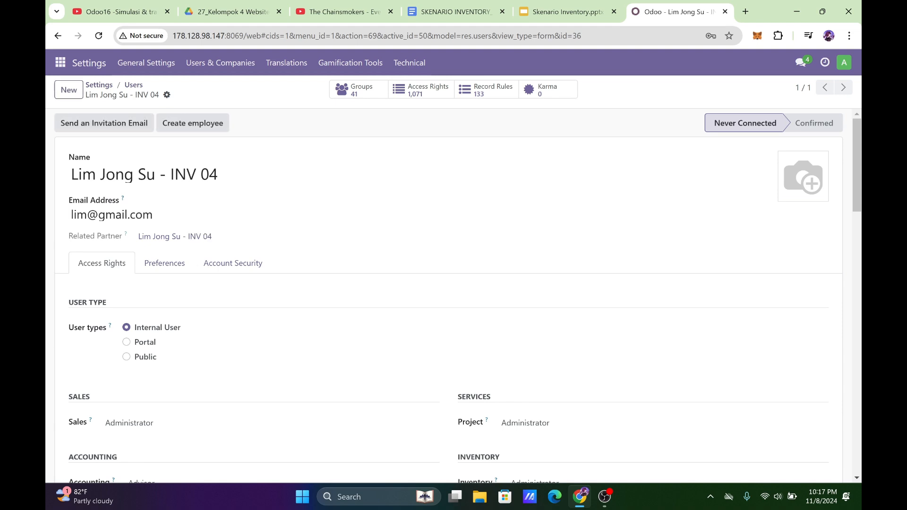
Start another user record and enter the second staff member's name from the Role User slide, followed by "- INV 04".
click(68, 90)
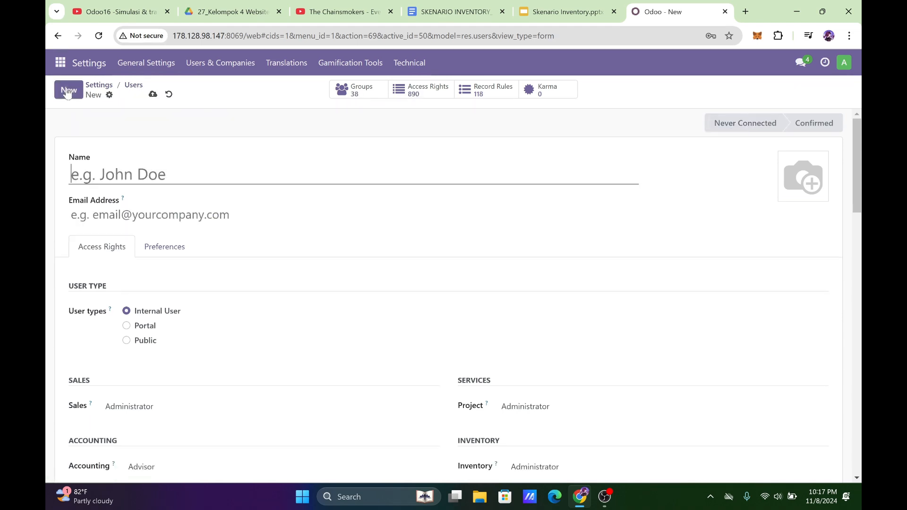
click(536, 13)
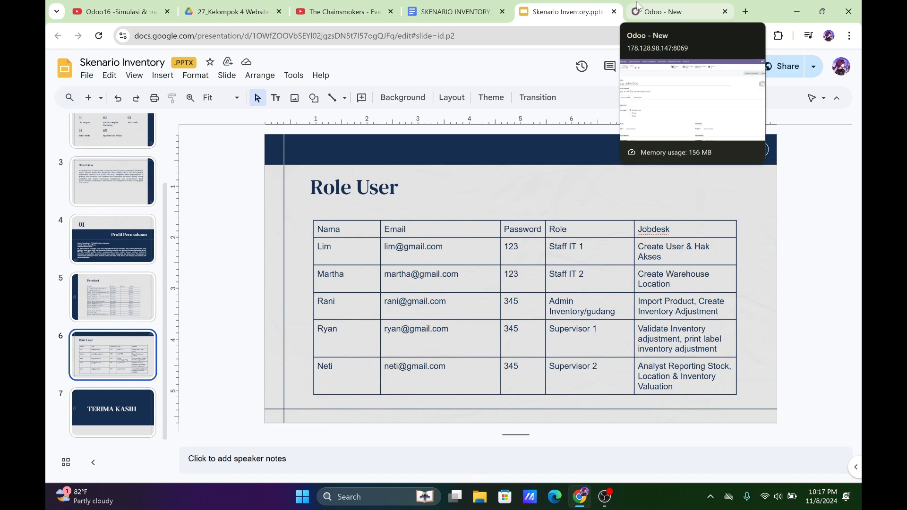
click(637, 7)
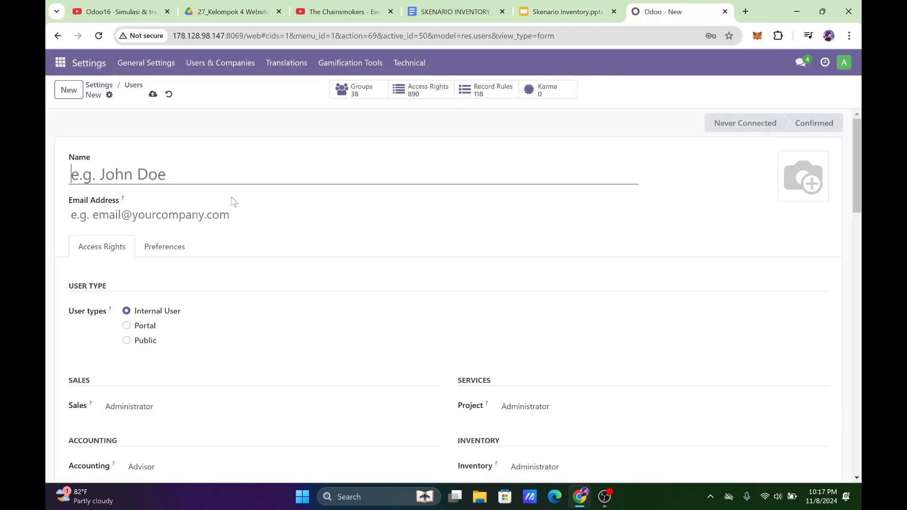
text(MArtha)
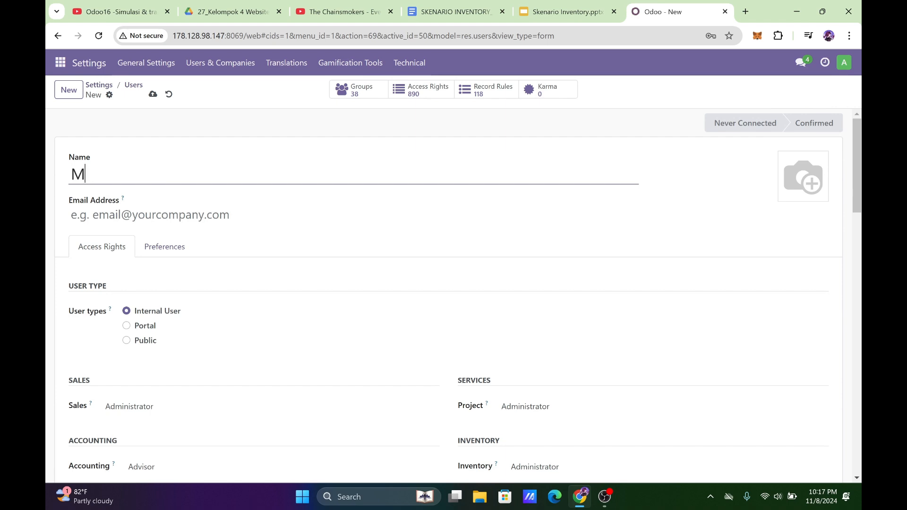
key(BackSpace)
key(BackSpace)
key(BackSpace)
key(BackSpace)
key(BackSpace)
text(artha - INV 04)
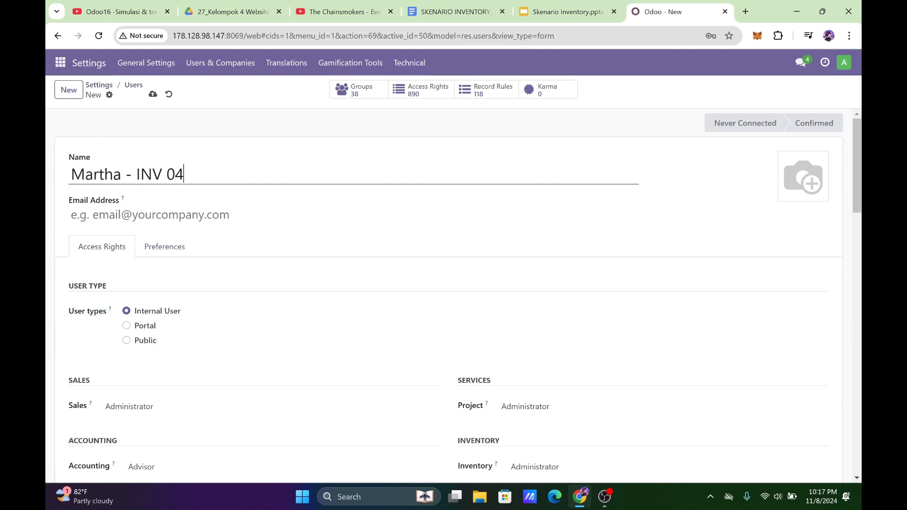
Copy the second staff member's e-mail from the Role User slide into the new user's Email Address.
click(562, 12)
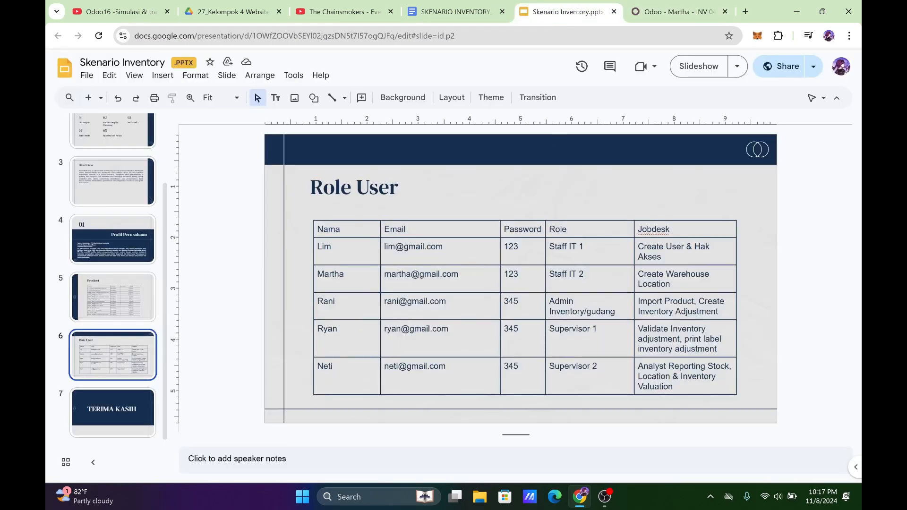
drag(385, 274, 460, 274)
key(ctrl+c)
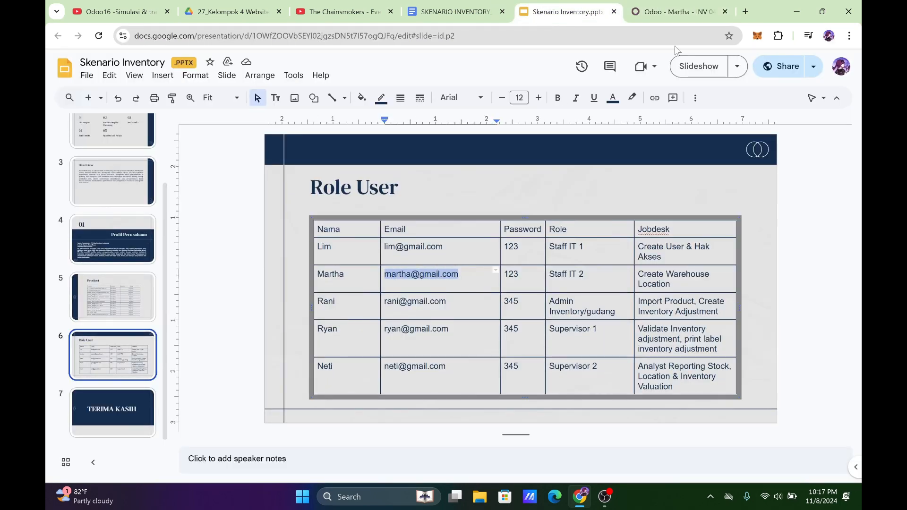
click(680, 12)
click(189, 215)
key(ctrl+v)
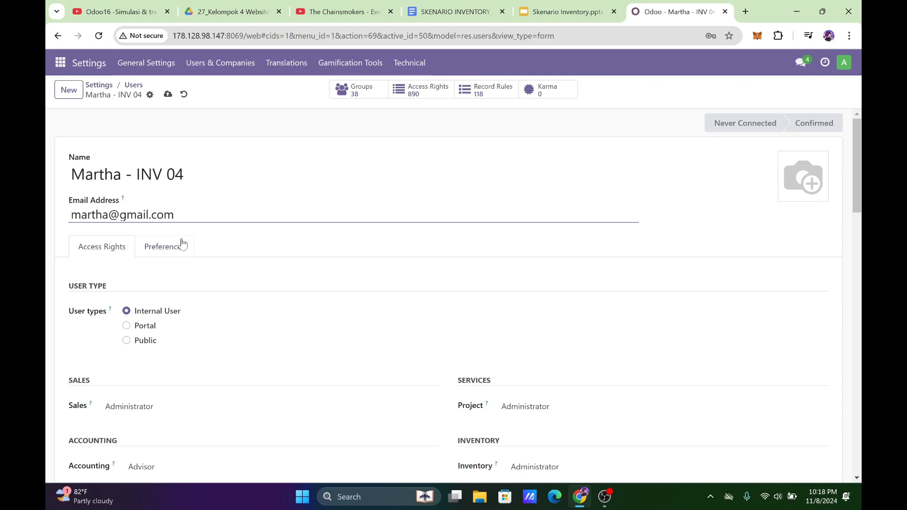
In the second user's access rights, set Dashboard to Admin and Administration to Settings.
scroll(217, 194, down, 6)
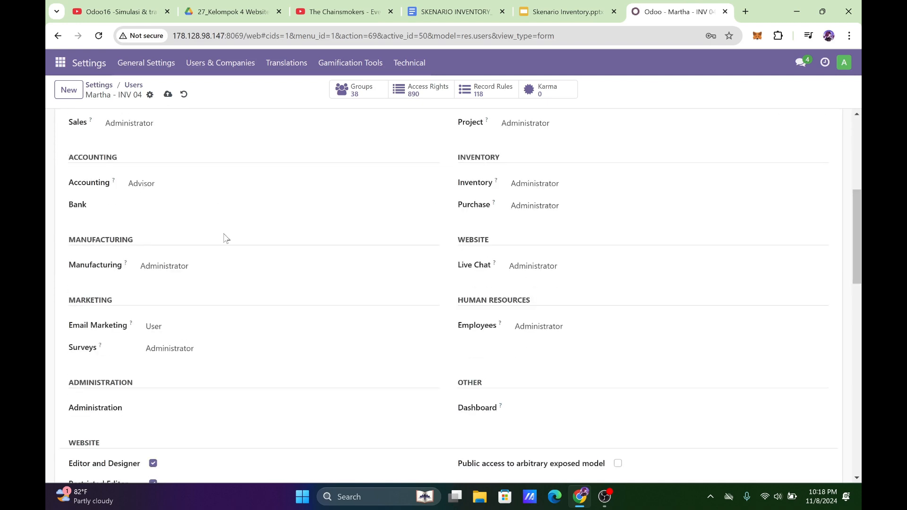
scroll(220, 213, down, 2)
click(213, 211)
click(212, 210)
click(524, 292)
click(539, 322)
click(234, 294)
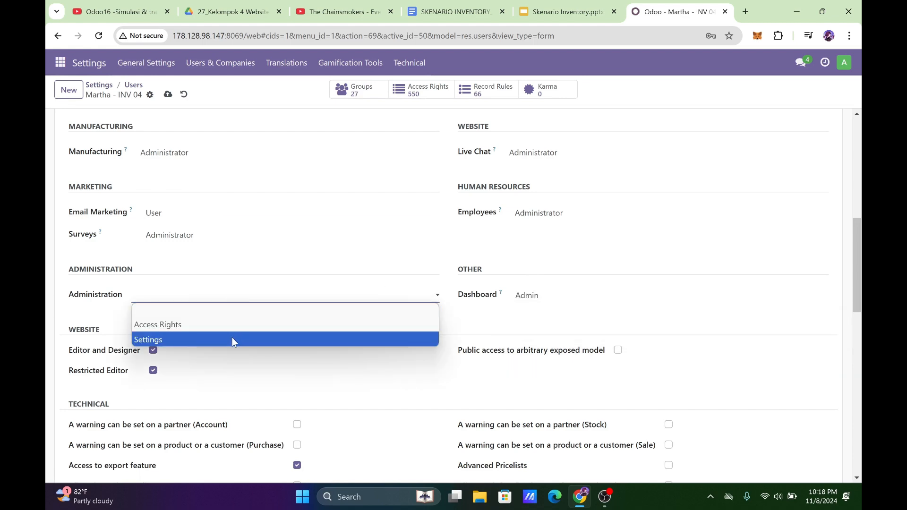
click(232, 340)
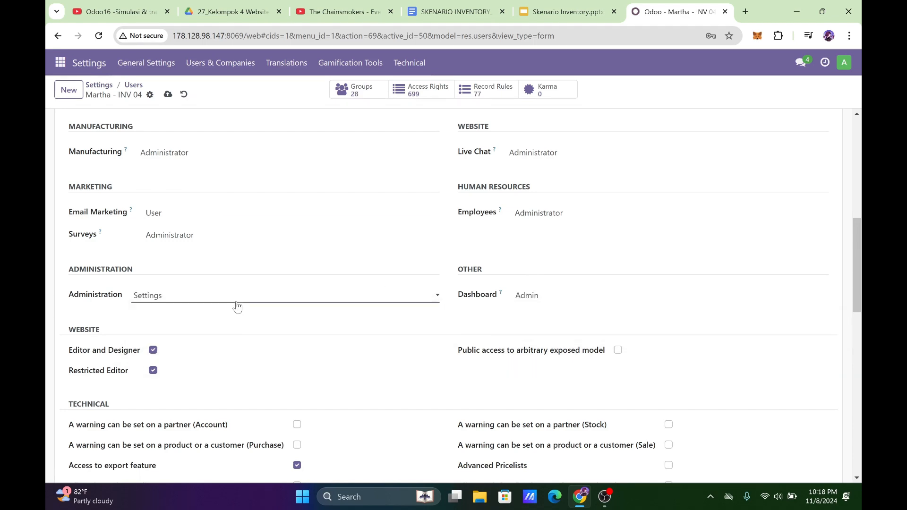
Check the second user's remaining Website and Technical access options and save the record.
scroll(400, 291, down, 3)
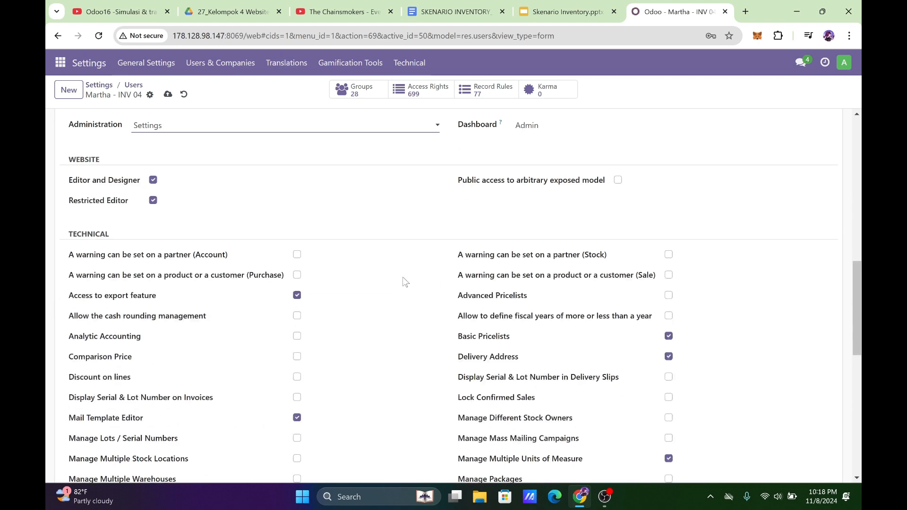
scroll(402, 277, down, 8)
scroll(403, 277, up, 15)
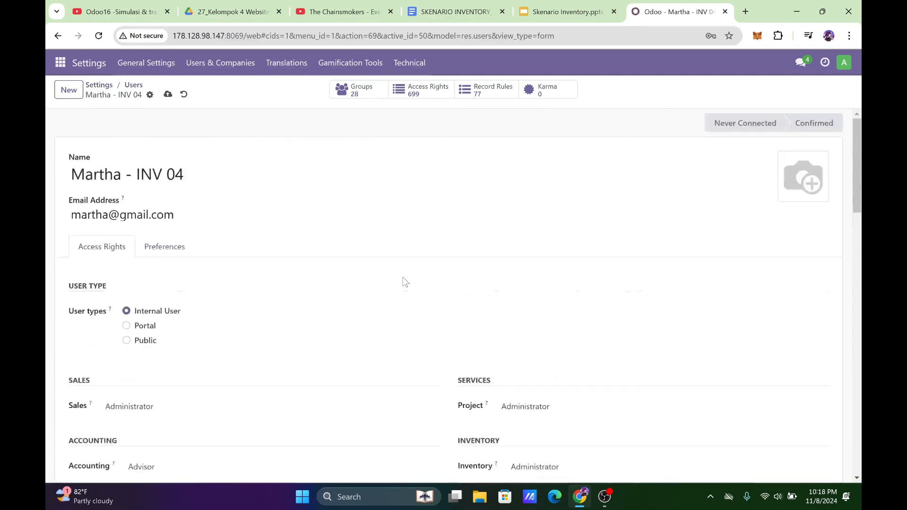
click(169, 96)
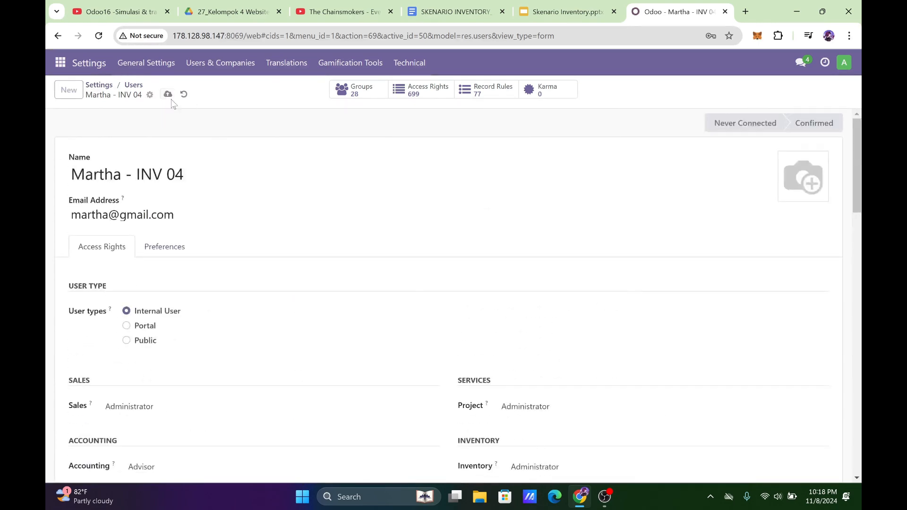
Change the second user's password to the one given in the Role User slide.
click(150, 95)
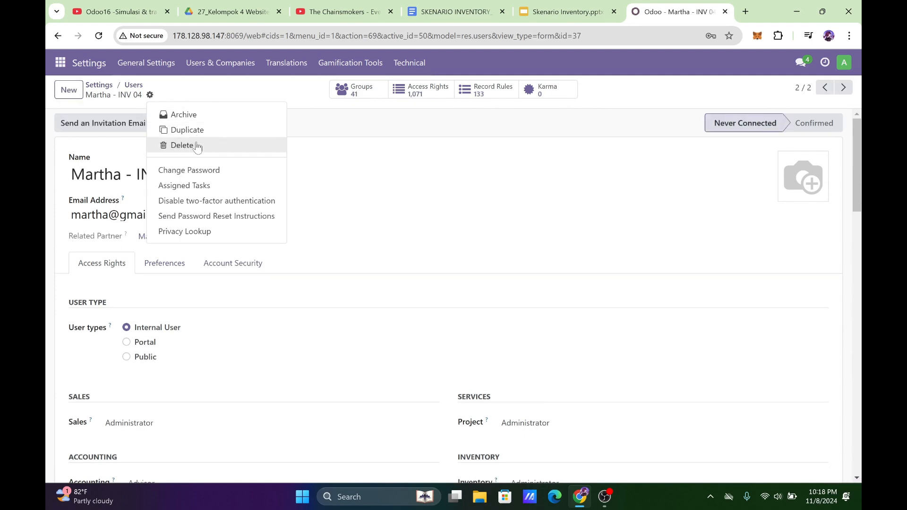
click(198, 171)
click(563, 241)
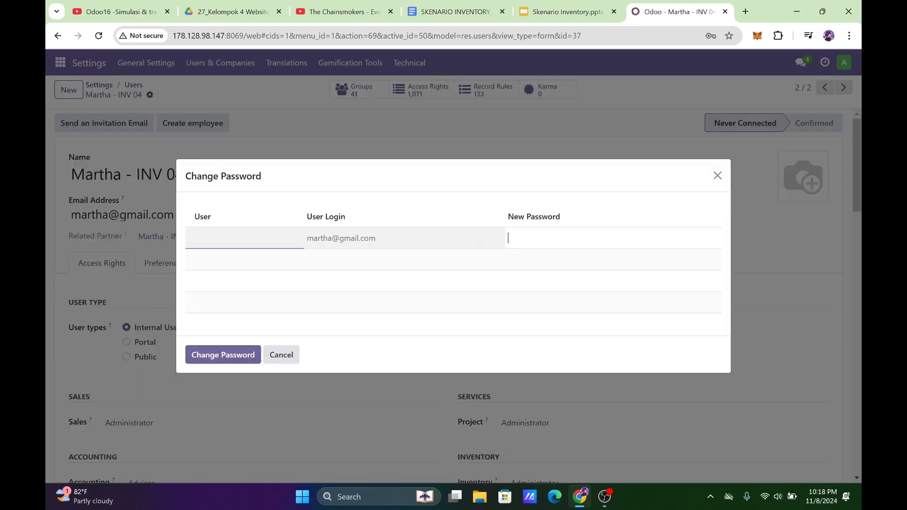
click(247, 357)
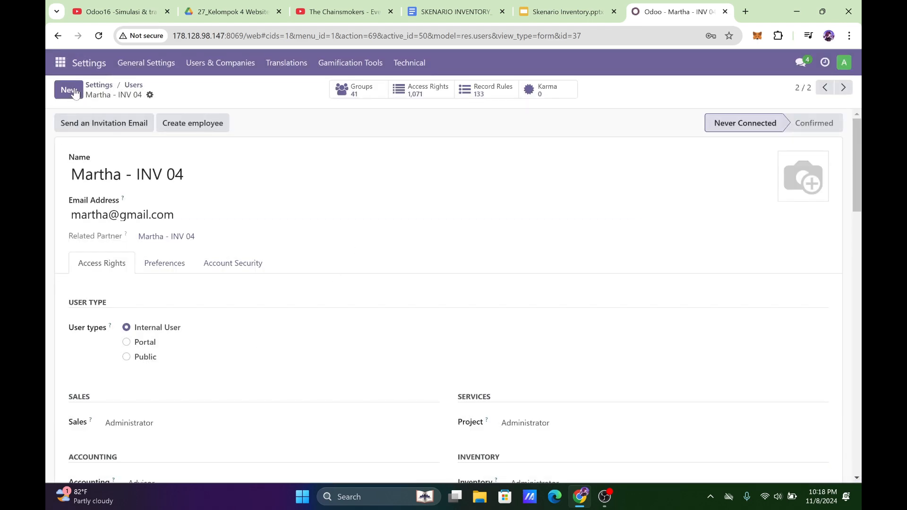
Start a new user record and enter the warehouse admin's name from the Role User slide, followed by "- INV 04".
click(585, 9)
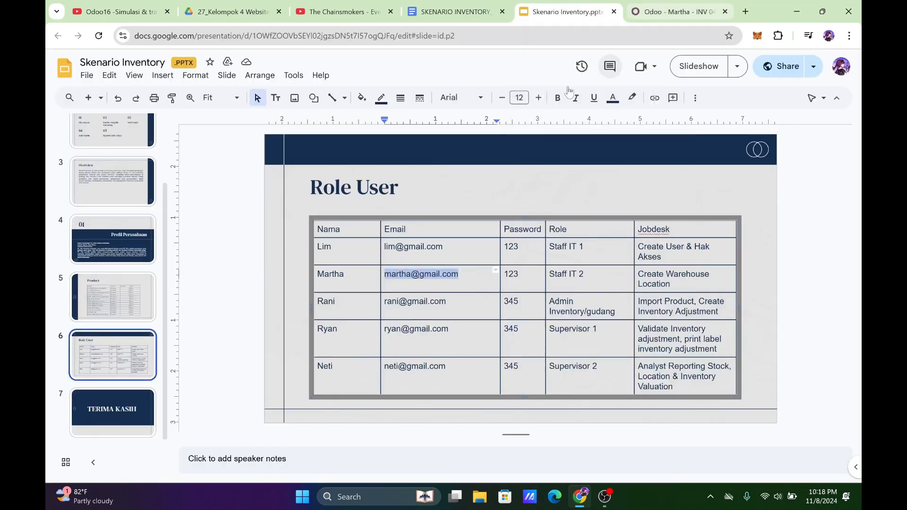
click(653, 13)
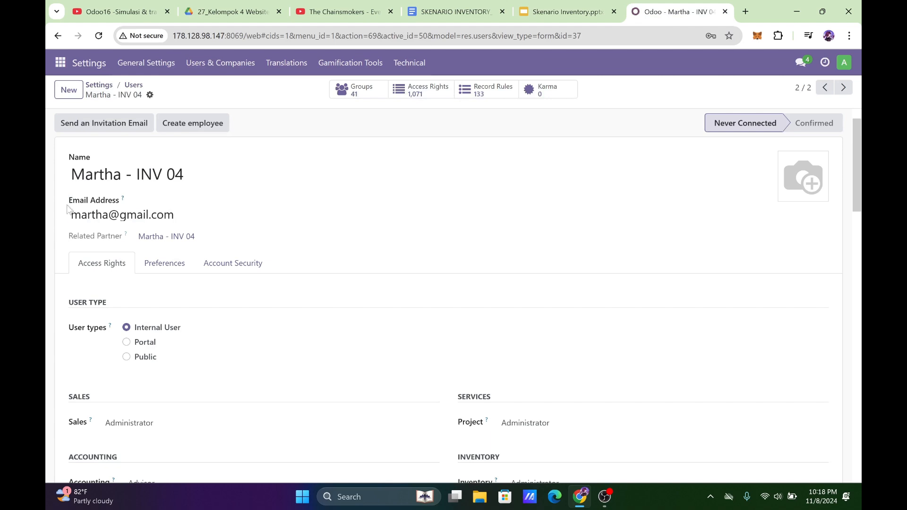
click(69, 89)
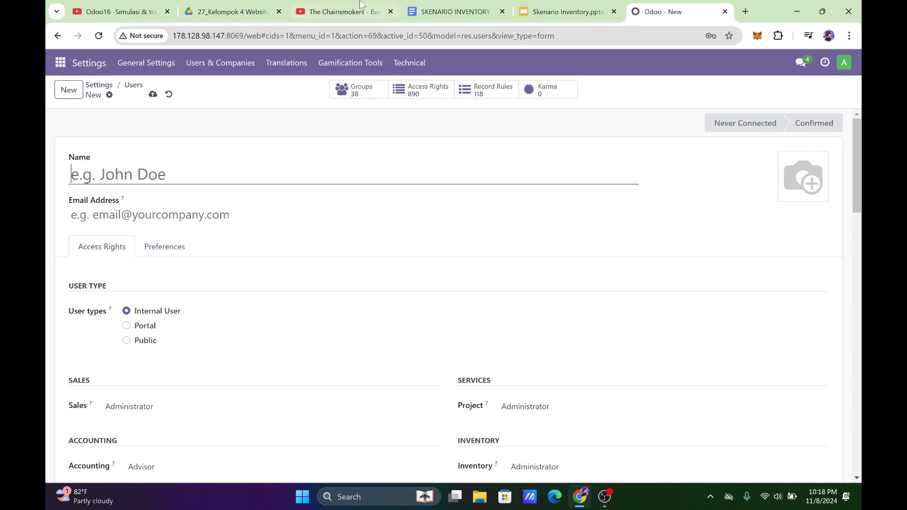
click(562, 11)
click(656, 11)
text(Rani)
key(Tab)
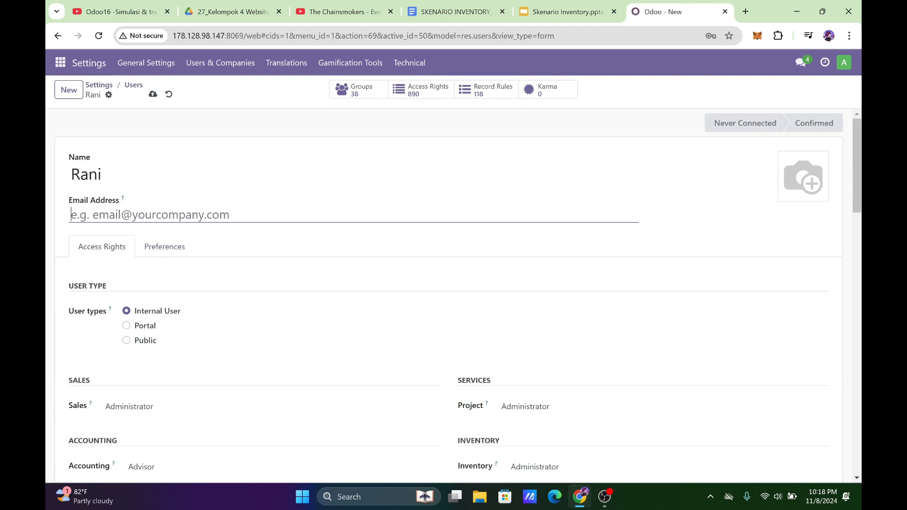
click(102, 174)
text(- )
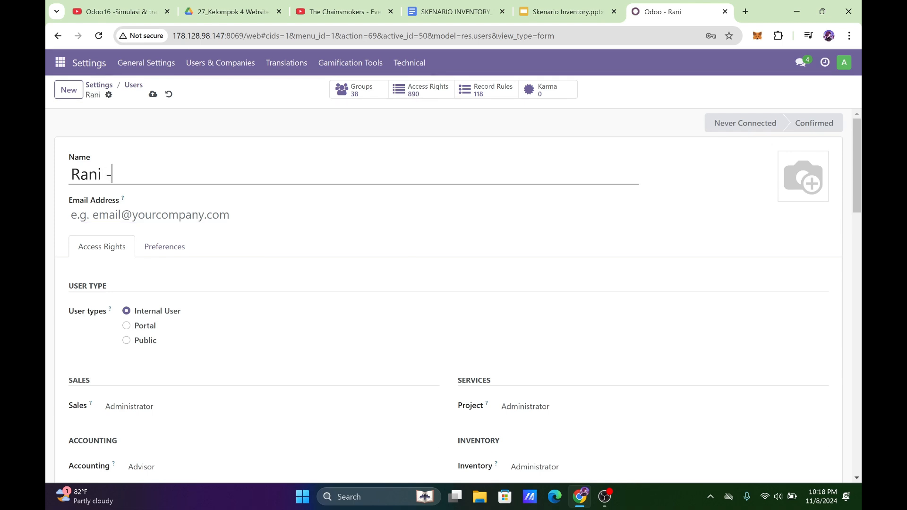
text(INV 04)
Enter the warehouse admin's e-mail as the Email Address, in lowercase to match the Role User slide.
key(Tab)
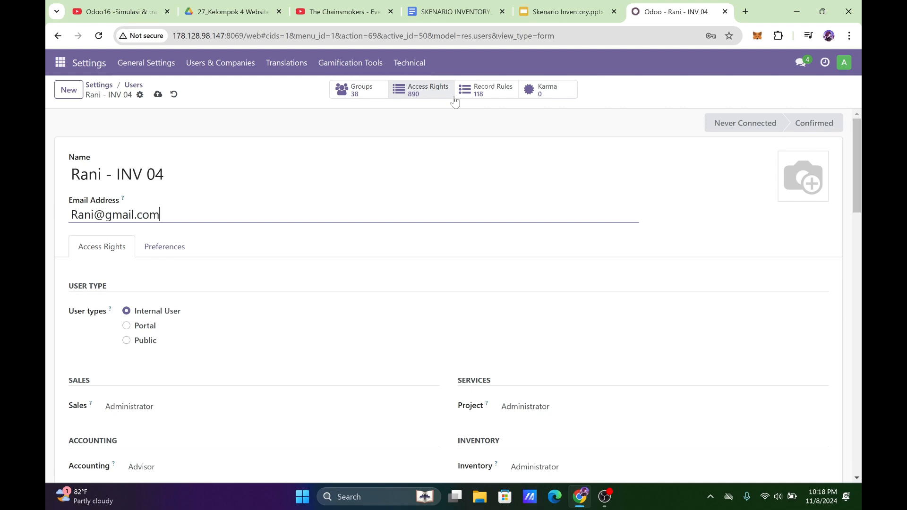
click(571, 5)
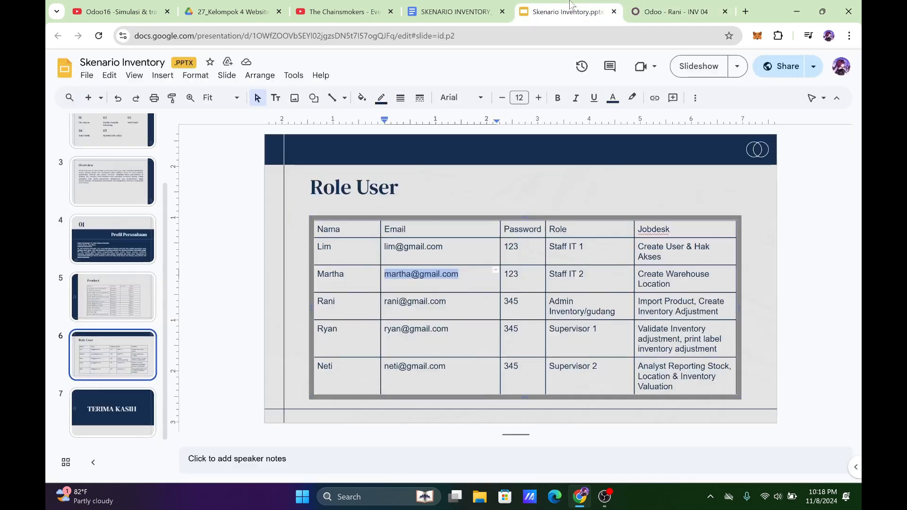
click(683, 7)
key(BackSpace)
text(r)
Set the warehouse admin's Sales and Project access rights to blank.
scroll(130, 350, down, 3)
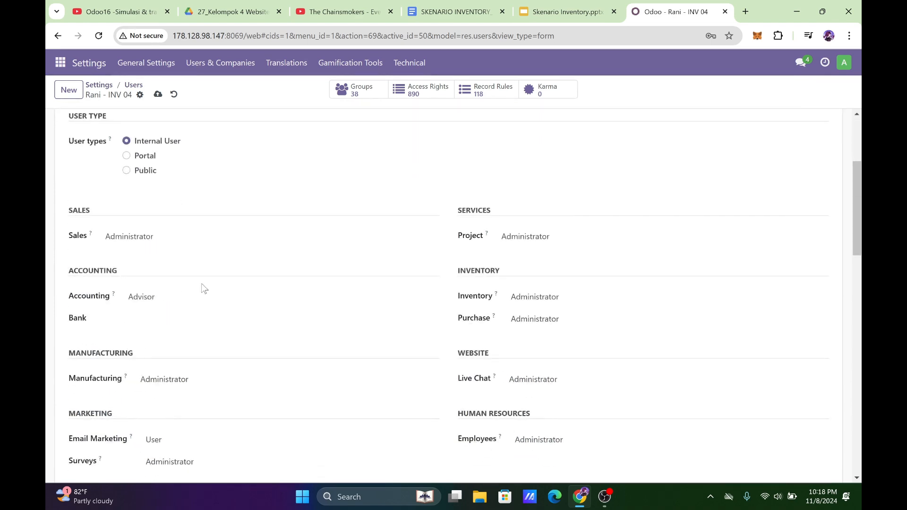
scroll(208, 236, down, 1)
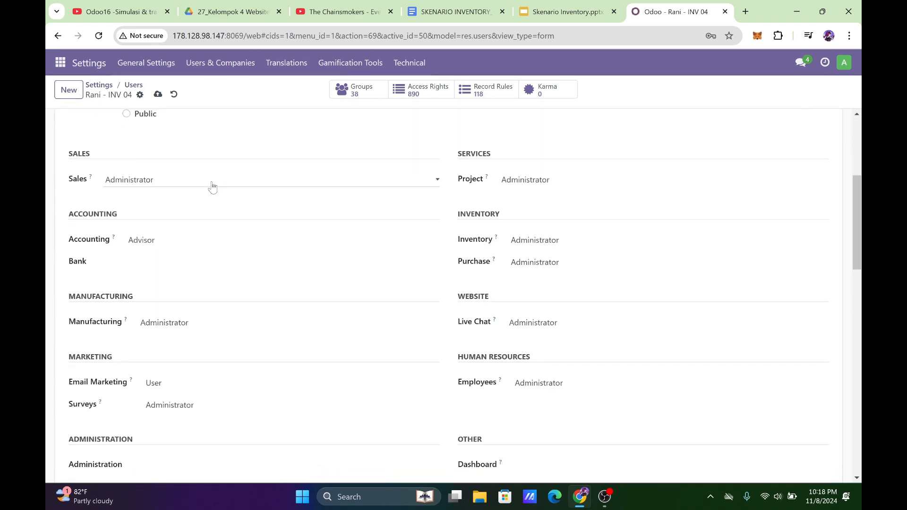
click(208, 185)
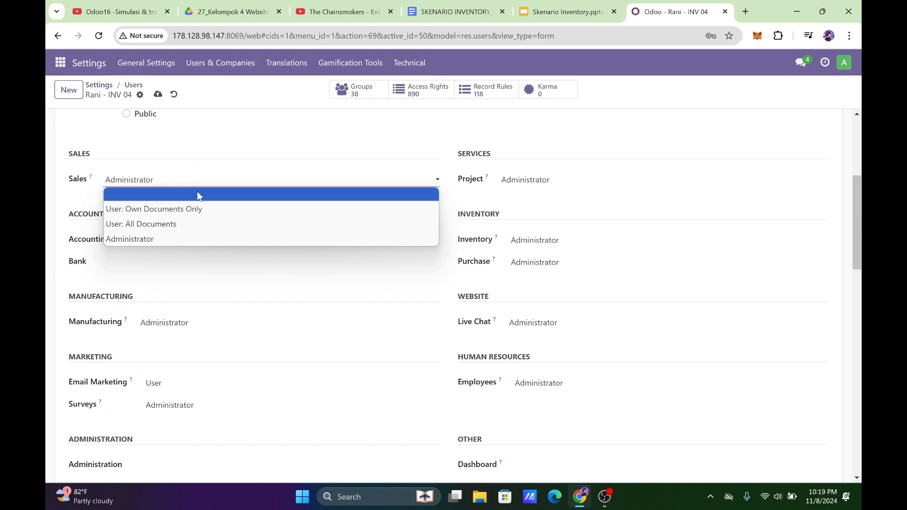
click(196, 194)
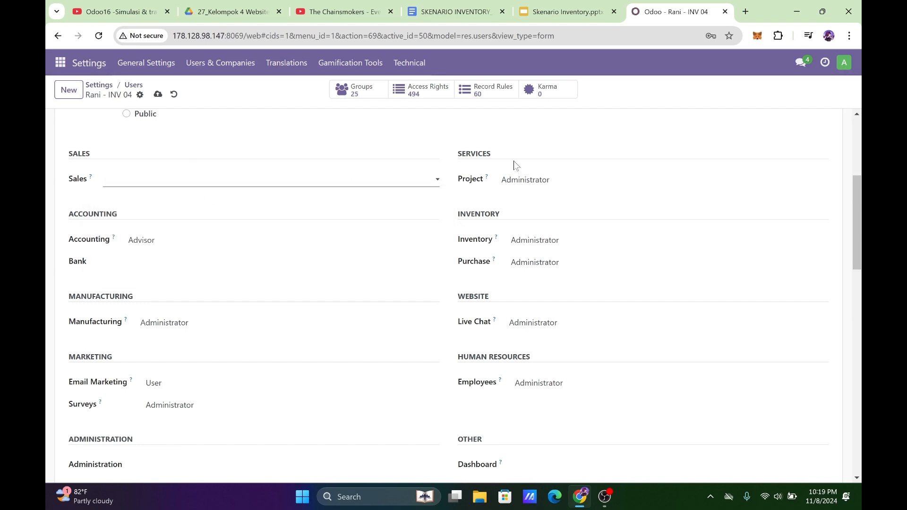
click(556, 178)
click(554, 194)
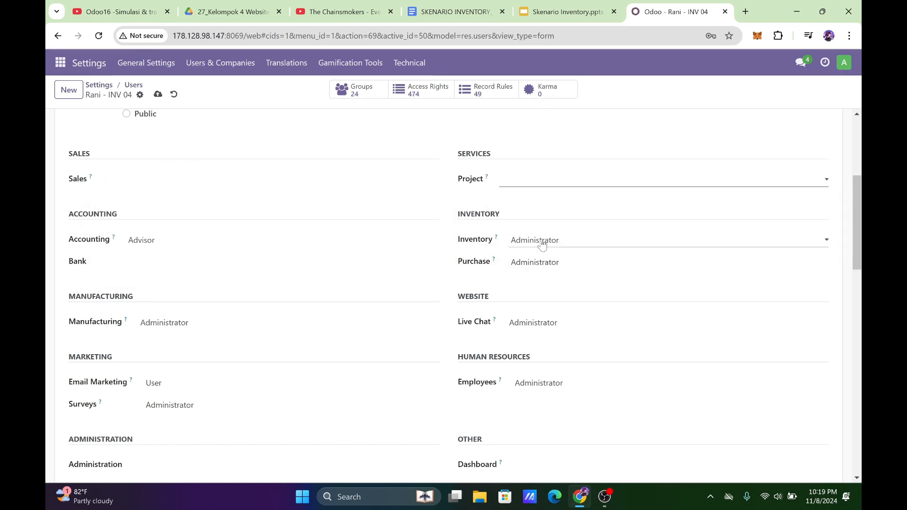
Check the warehouse admin's role in the Role User slide and set the Purchase access right to blank.
click(542, 263)
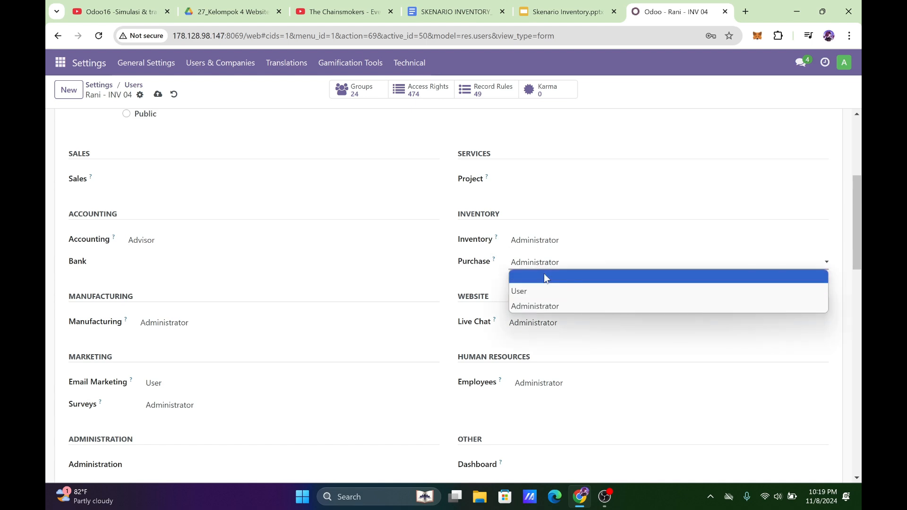
click(547, 6)
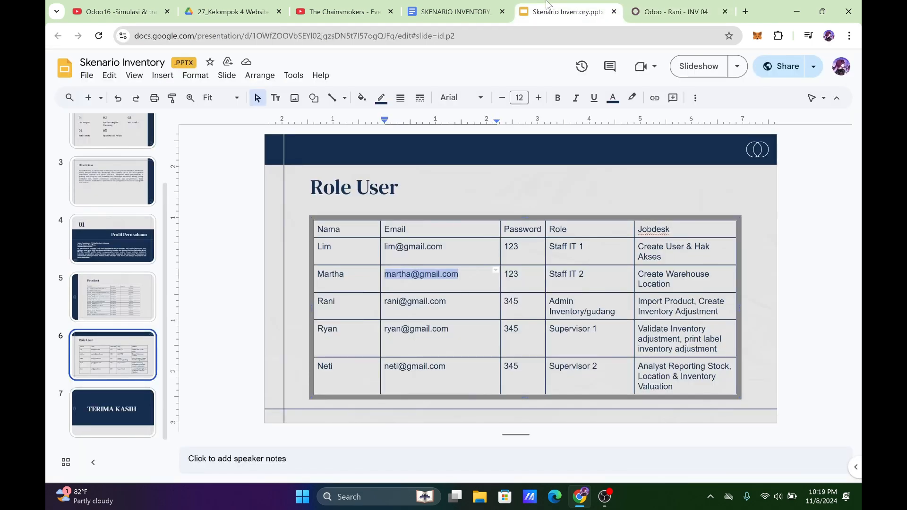
click(646, 12)
click(529, 262)
click(540, 286)
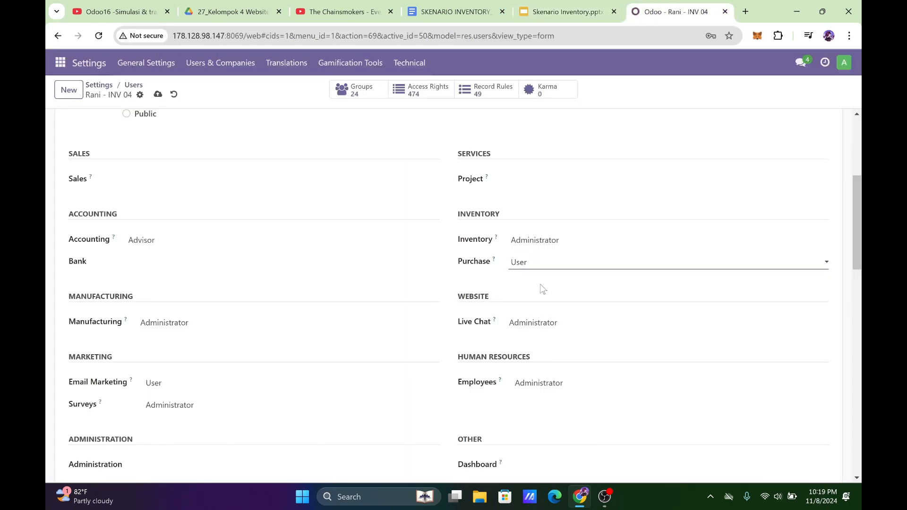
click(542, 263)
click(542, 279)
Set the warehouse admin's Accounting, Manufacturing, Live Chat and Employees access rights to blank.
click(206, 241)
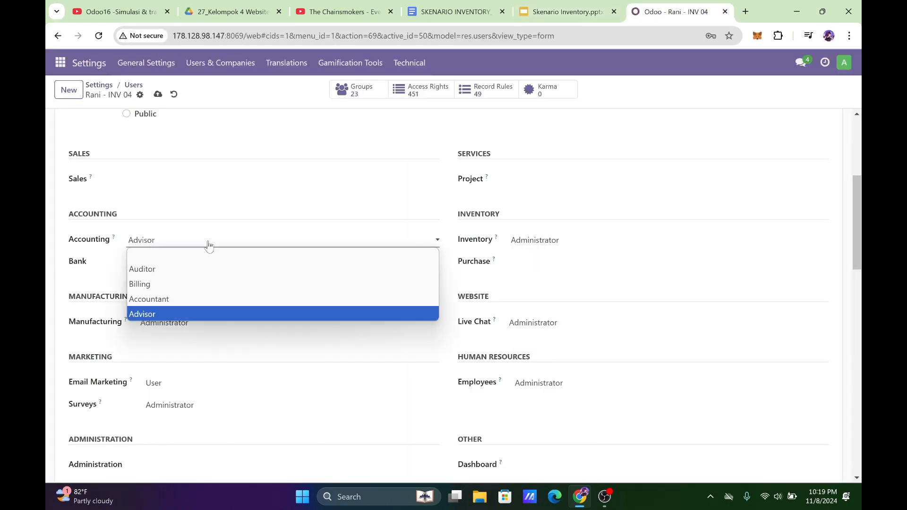
click(211, 257)
click(210, 323)
click(211, 336)
click(512, 330)
click(560, 338)
click(559, 383)
click(561, 399)
Set the warehouse admin's Email Marketing and Surveys access rights to blank.
scroll(338, 359, down, 4)
click(211, 222)
click(214, 228)
click(214, 234)
click(217, 251)
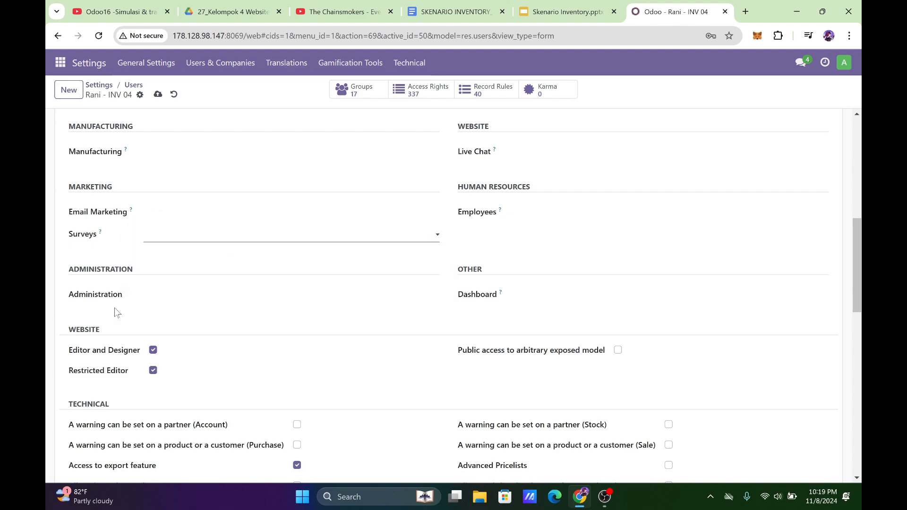
Review the warehouse admin's Website and Technical access options and save the record.
scroll(338, 337, up, 4)
scroll(511, 324, down, 8)
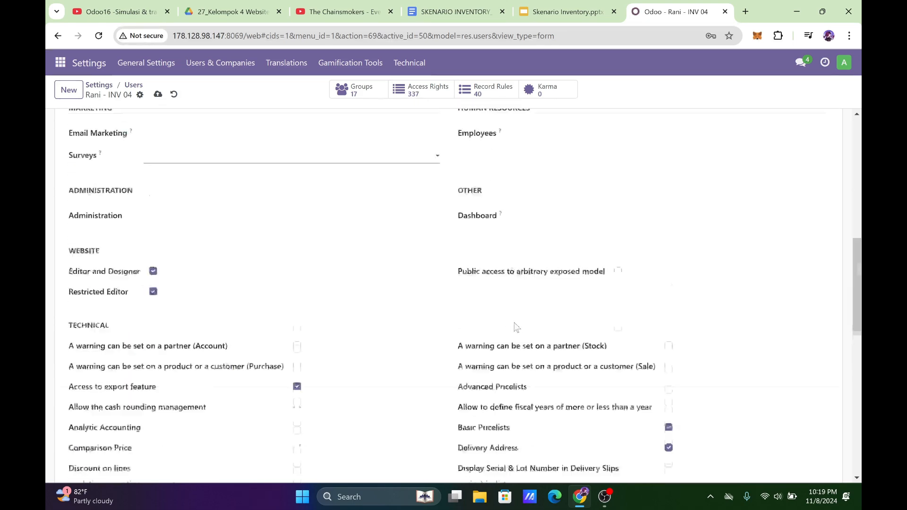
scroll(339, 325, up, 10)
scroll(251, 289, down, 15)
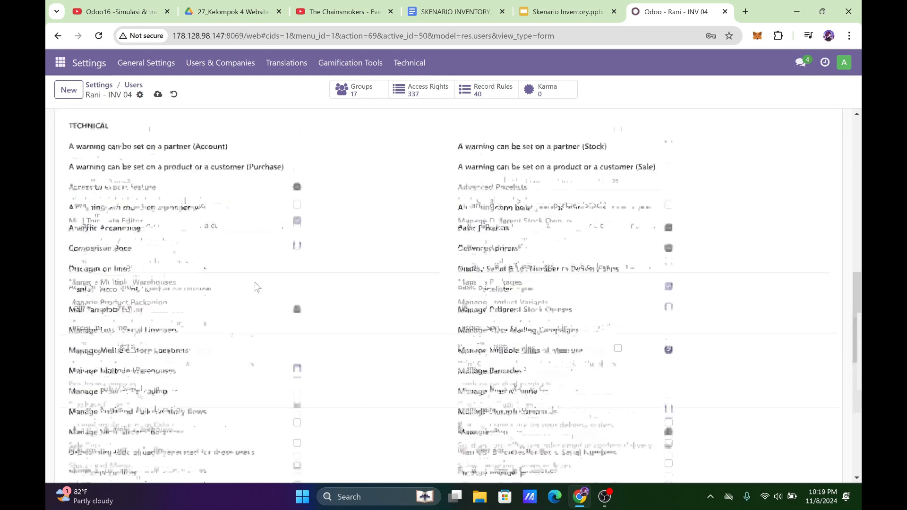
scroll(150, 374, up, 15)
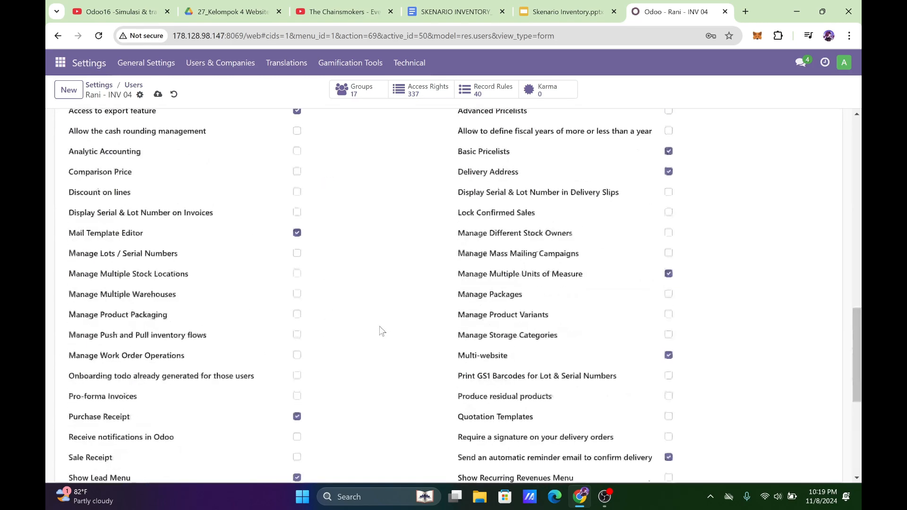
click(158, 94)
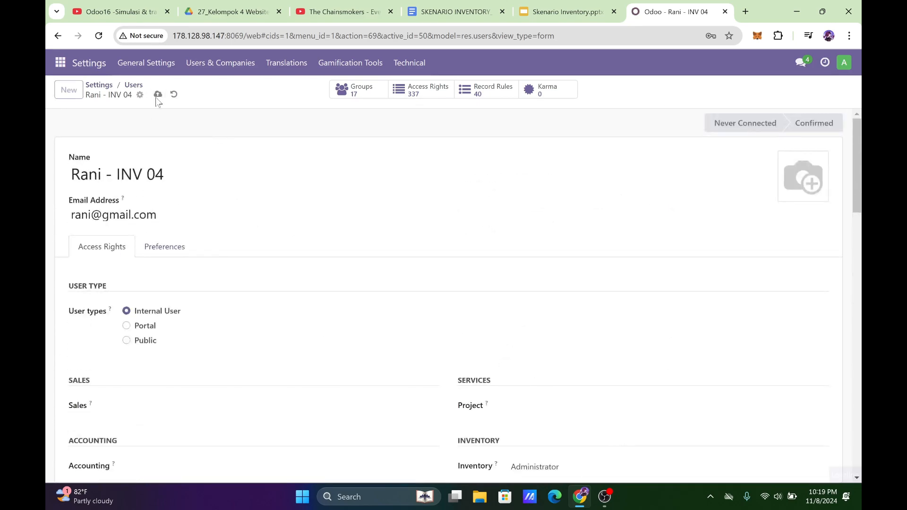
Change the warehouse admin's password to the one given in the Role User slide.
click(140, 95)
click(157, 175)
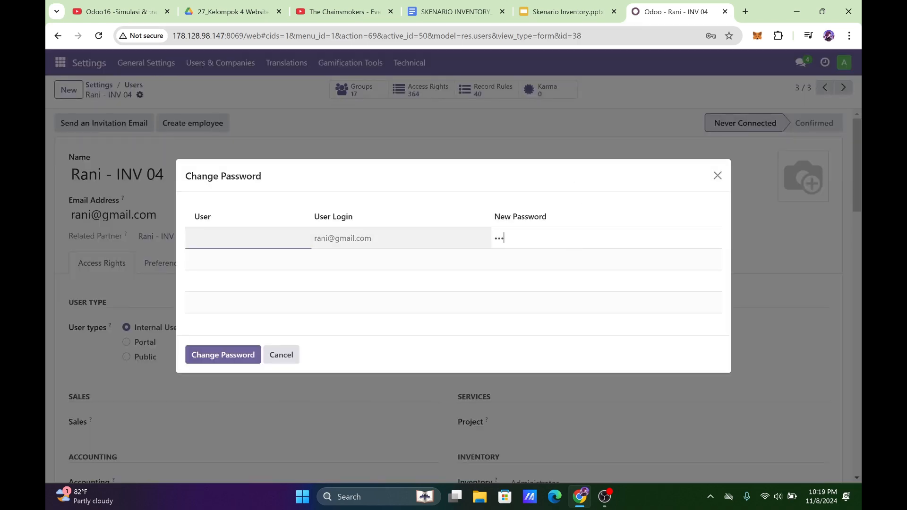
click(250, 355)
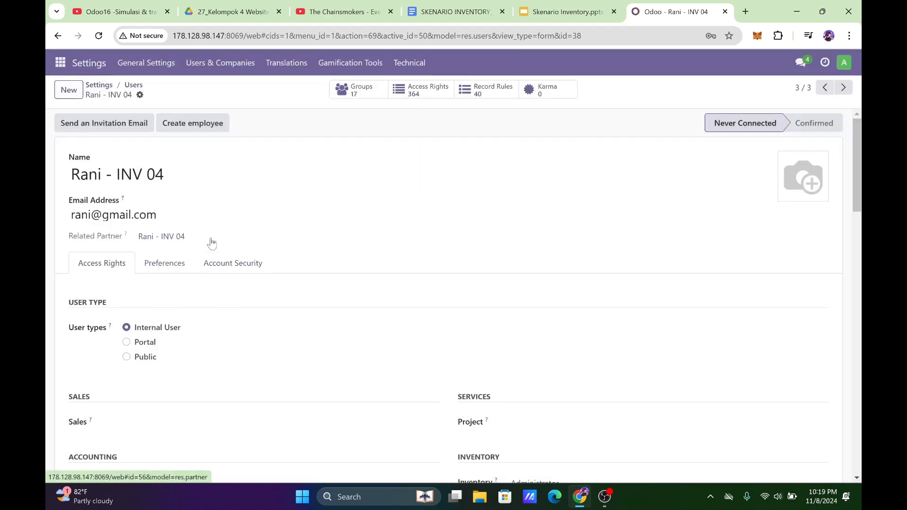
Create a new user for Supervisor 1 from the Role User slide, entering the person's name followed by "- INV 04".
click(564, 12)
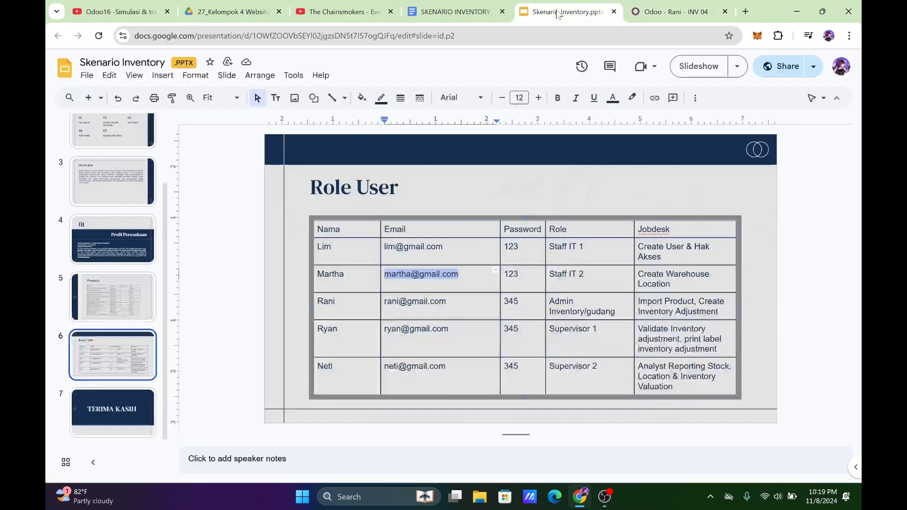
click(692, 7)
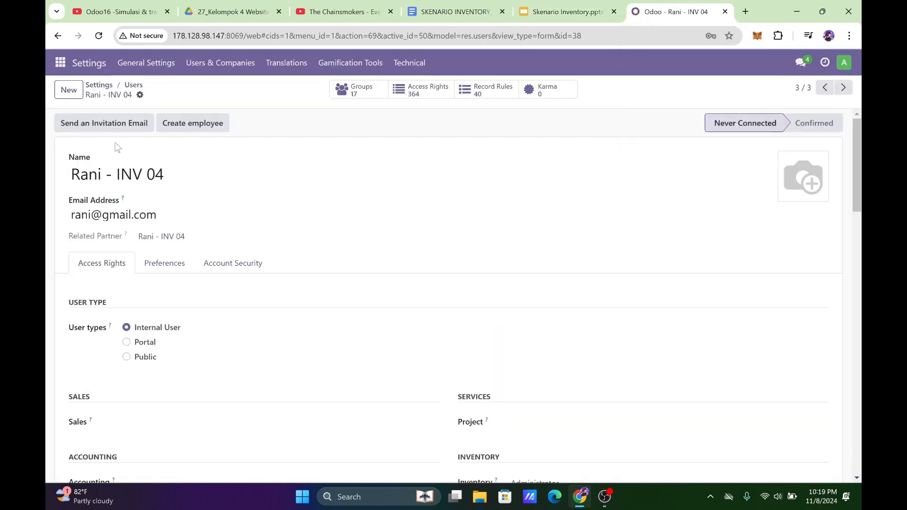
click(535, 6)
click(680, 6)
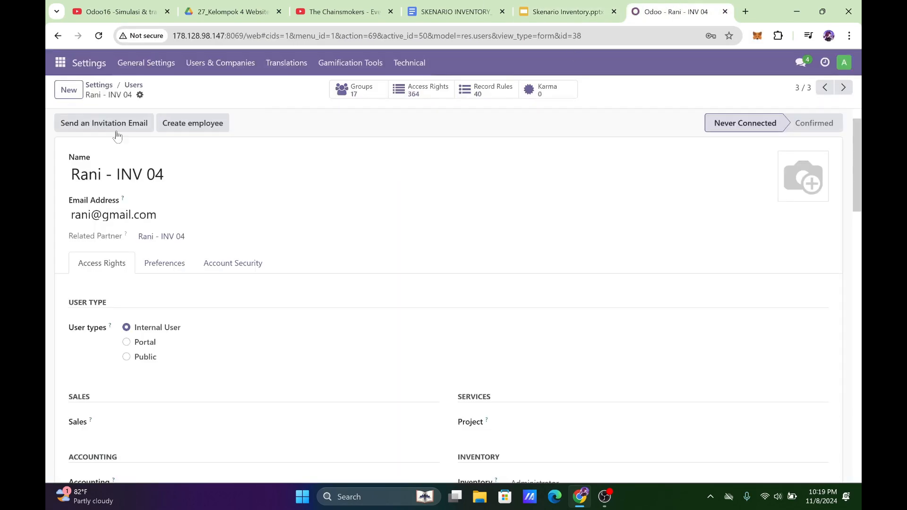
click(69, 90)
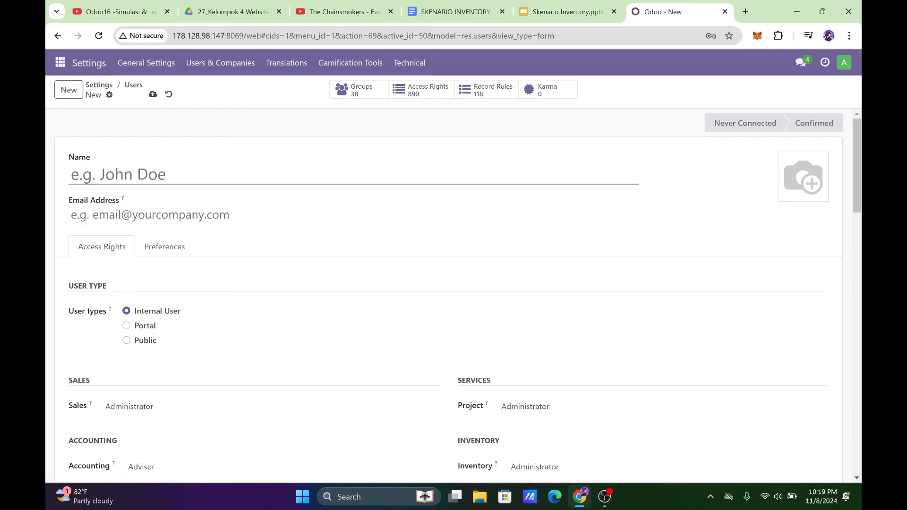
click(562, 12)
click(662, 11)
text(ryan)
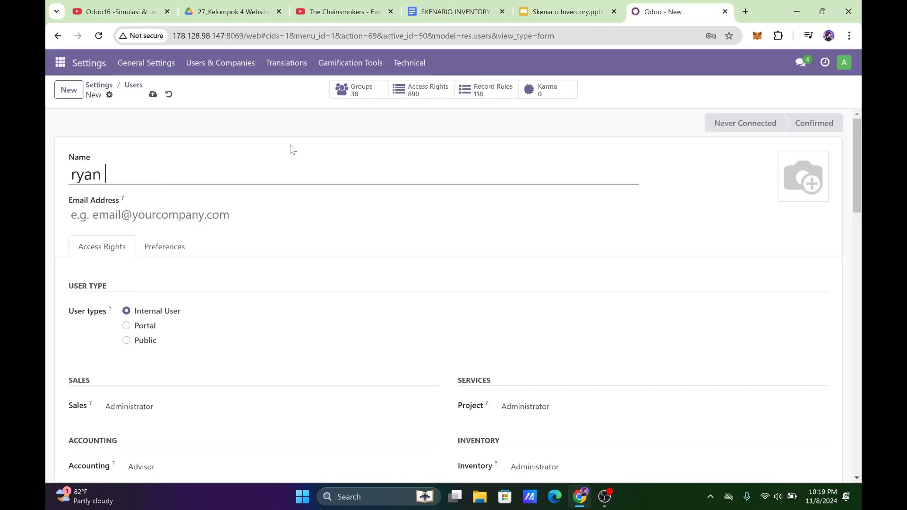
key(BackSpace)
key(BackSpace)
key(BackSpace)
text(Ryan - INV 04)
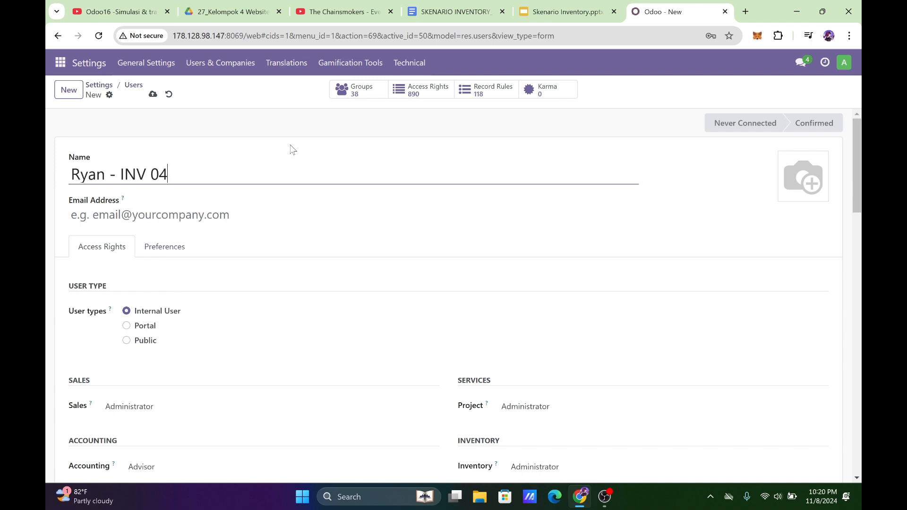
Fill in Supervisor 1's e-mail address as listed in the Role User slide.
key(Tab)
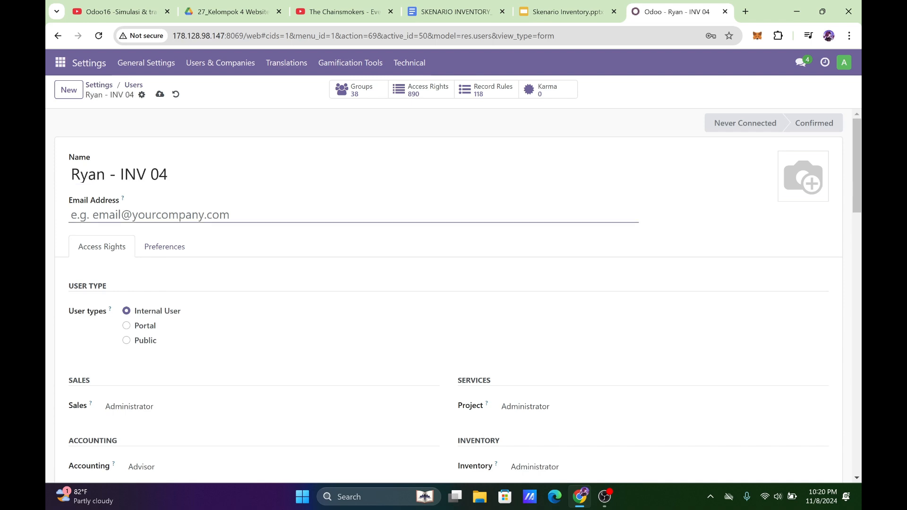
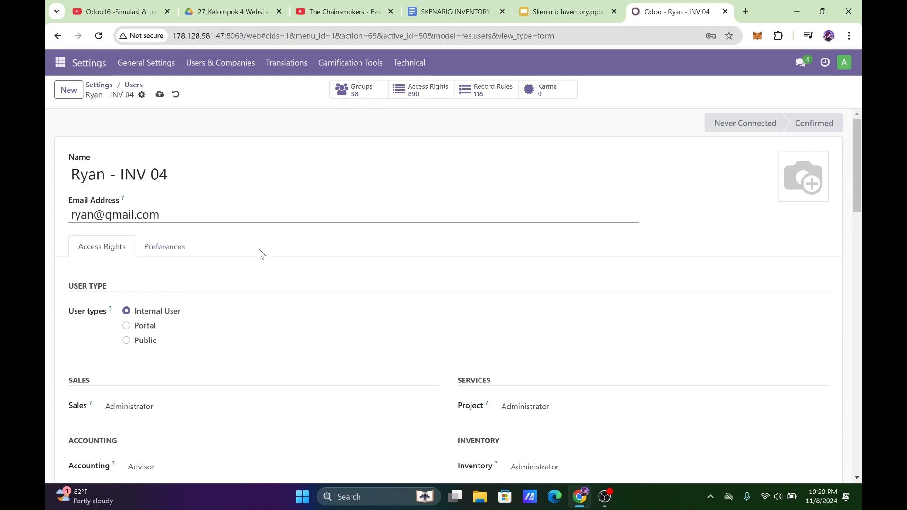
Check Supervisor 1's duties in the Role User slide and set the user's Sales and Project access rights to blank.
scroll(259, 253, down, 5)
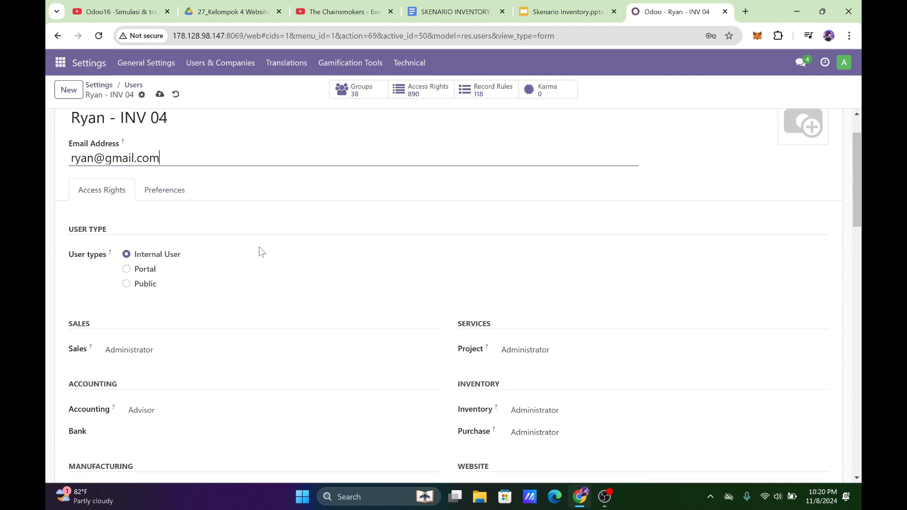
click(590, 5)
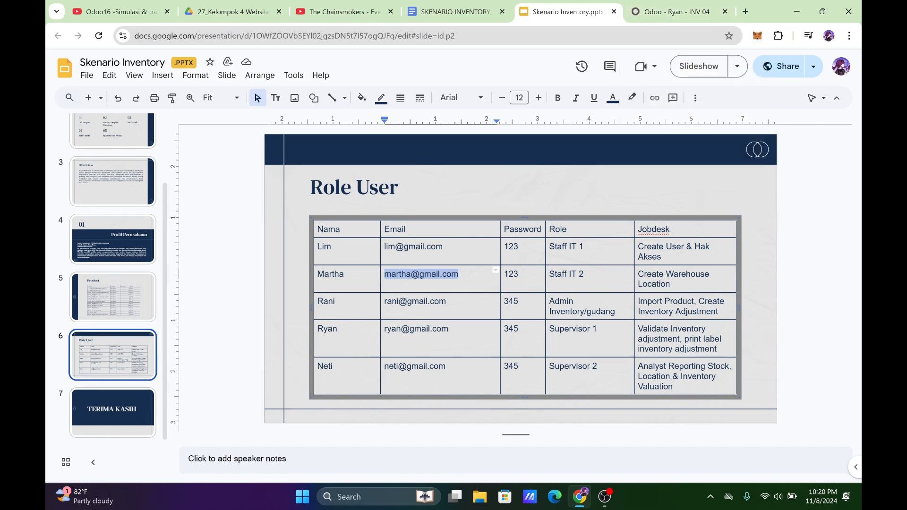
click(652, 7)
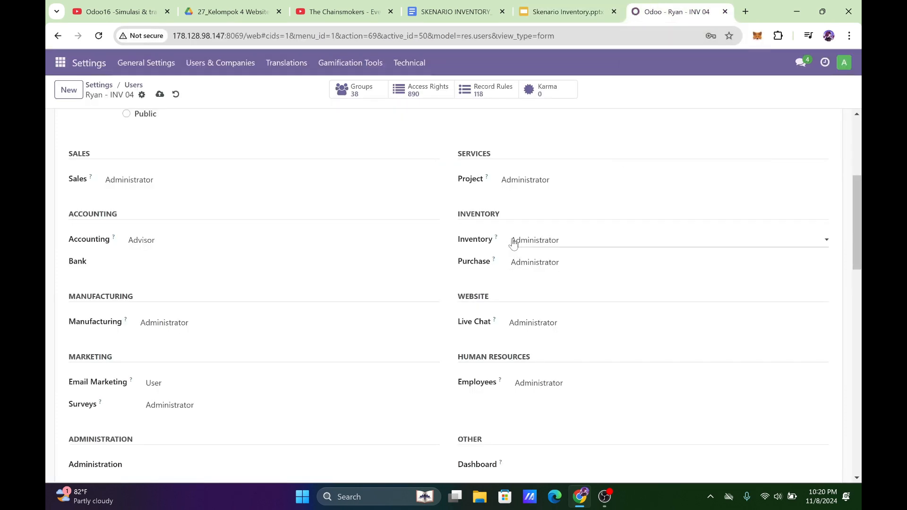
click(202, 179)
click(211, 192)
click(504, 180)
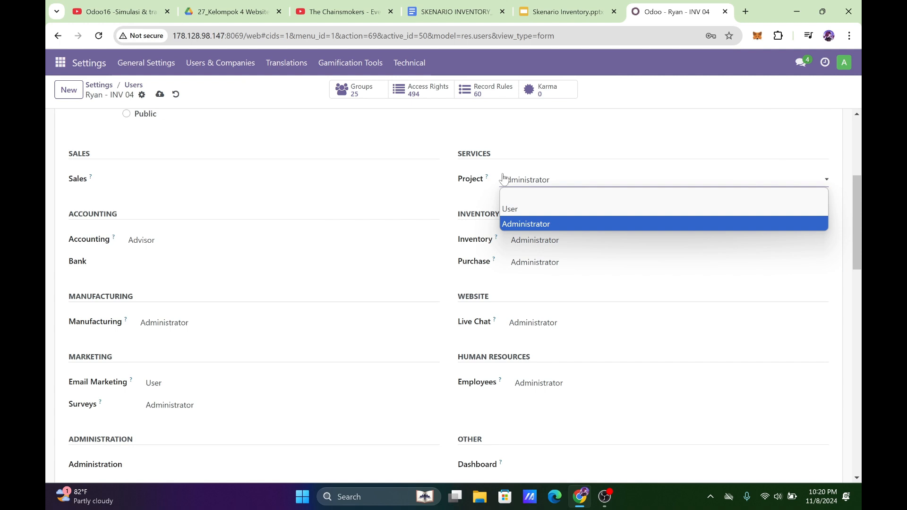
click(515, 195)
Set Supervisor 1's Inventory access right to User and the Accounting and Purchase access rights to blank.
click(551, 7)
click(644, 6)
click(246, 242)
click(246, 254)
click(538, 243)
click(543, 268)
click(544, 265)
click(544, 277)
Set Supervisor 1's Manufacturing, Live Chat and Employees access rights to blank.
click(170, 323)
click(169, 337)
click(519, 323)
click(529, 336)
click(532, 383)
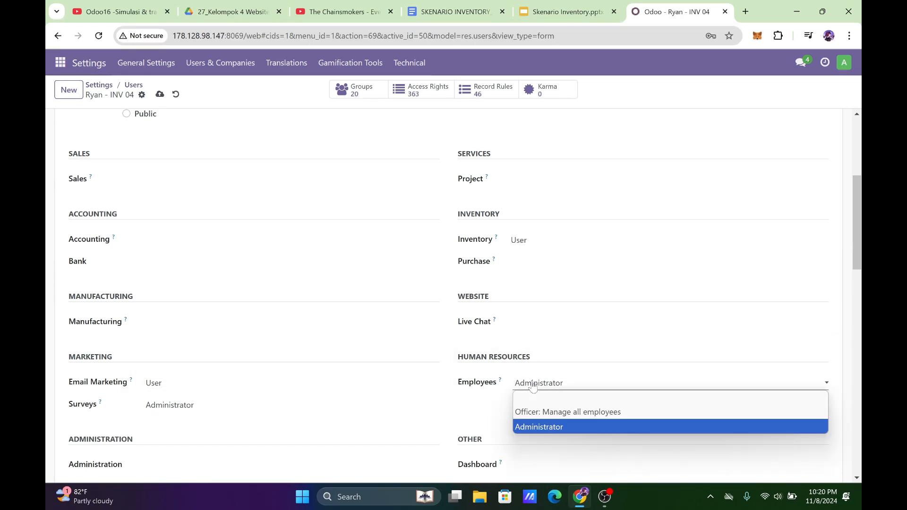
click(541, 399)
Set Supervisor 1's Email Marketing and Surveys access rights to blank.
click(272, 384)
click(274, 398)
click(273, 404)
click(276, 417)
Review Supervisor 1's Technical and Extra Rights options and save the user record.
scroll(380, 344, down, 6)
scroll(381, 344, up, 2)
scroll(344, 336, down, 10)
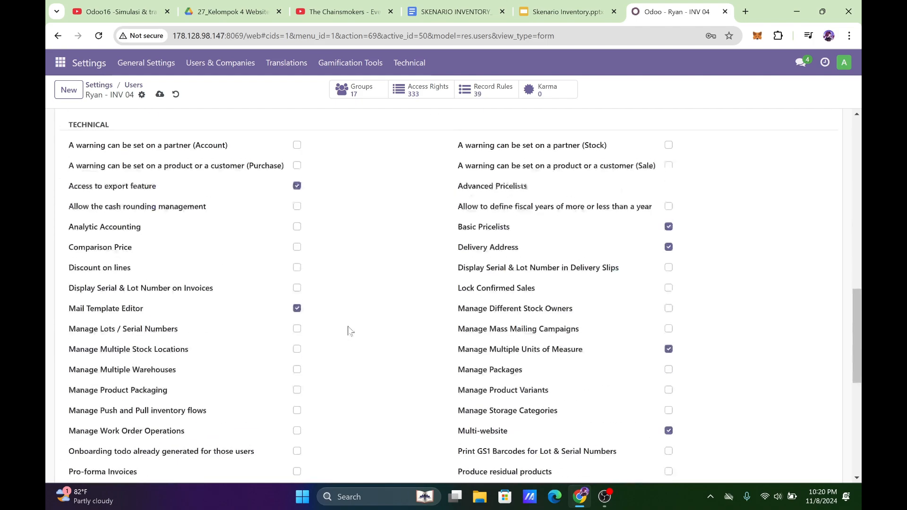
scroll(196, 380, down, 3)
scroll(409, 379, up, 15)
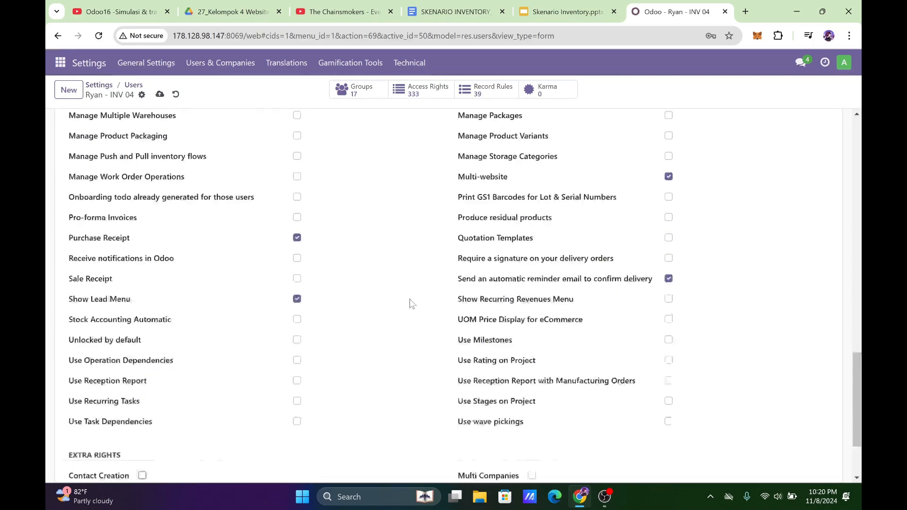
scroll(410, 302, up, 5)
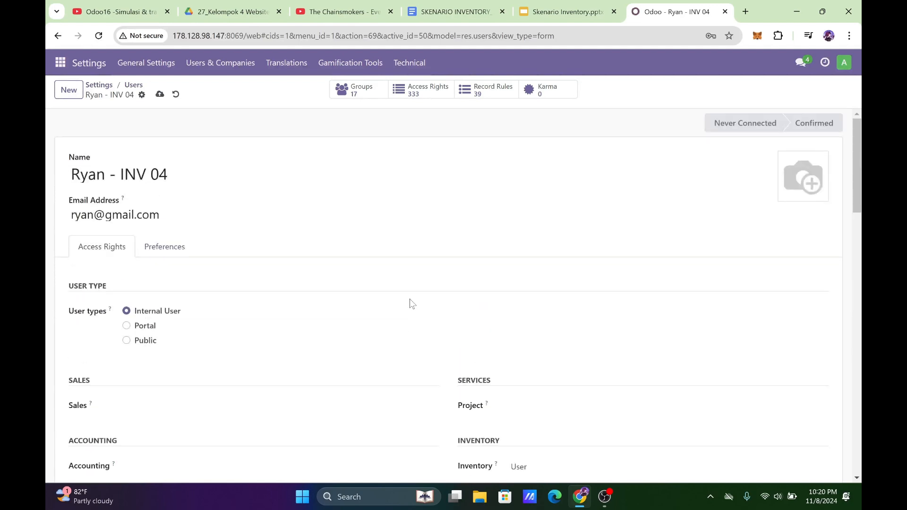
click(160, 94)
Change Supervisor 1's account password to the one given in the Role User slide.
click(143, 95)
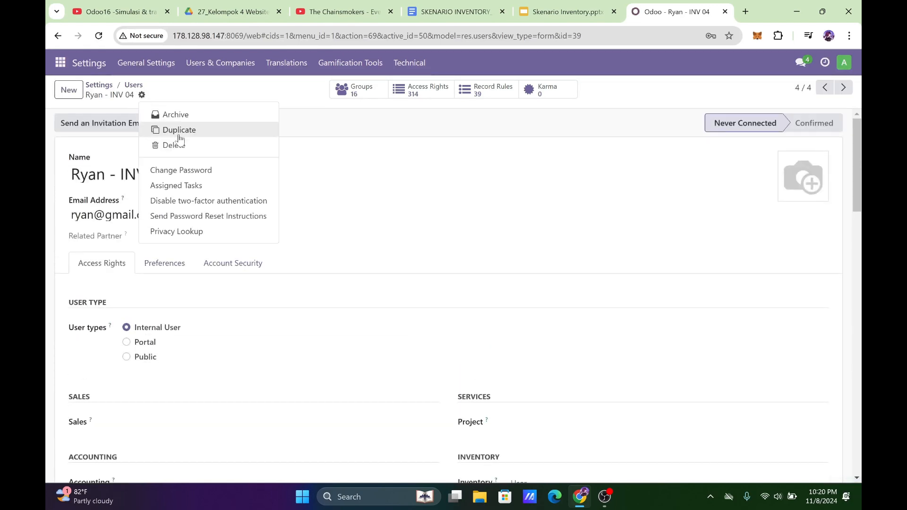
click(182, 169)
click(548, 246)
text(••)
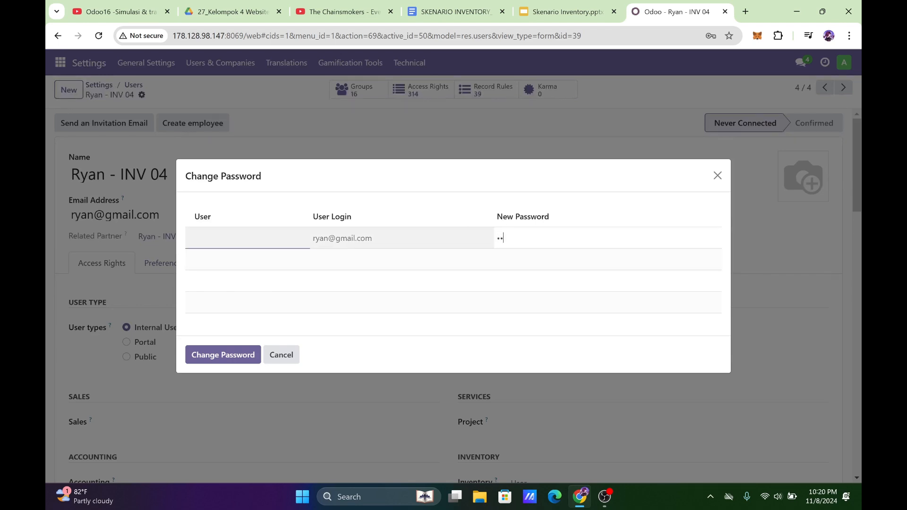
text(•)
click(226, 353)
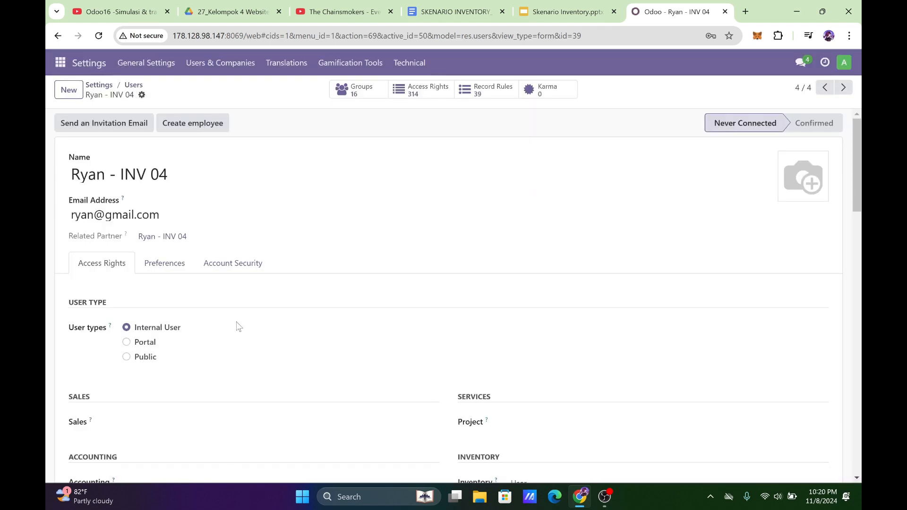
Create a new user for Supervisor 2 with the person's name followed by "- INV 04" and the e-mail address from the slide.
click(69, 90)
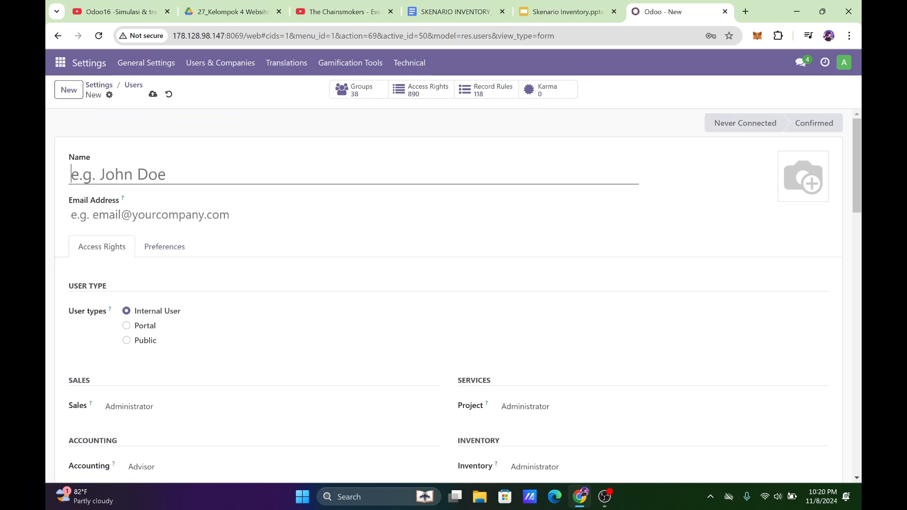
text(Neti - INV 04)
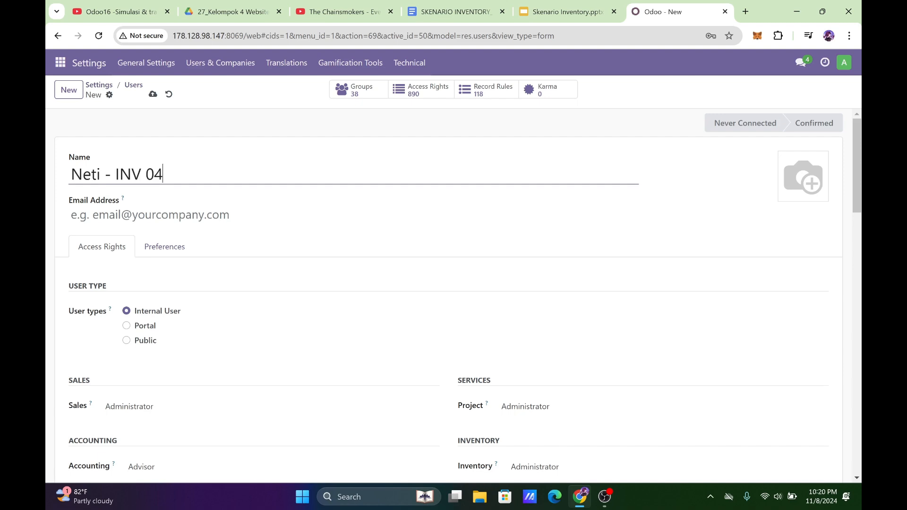
click(189, 215)
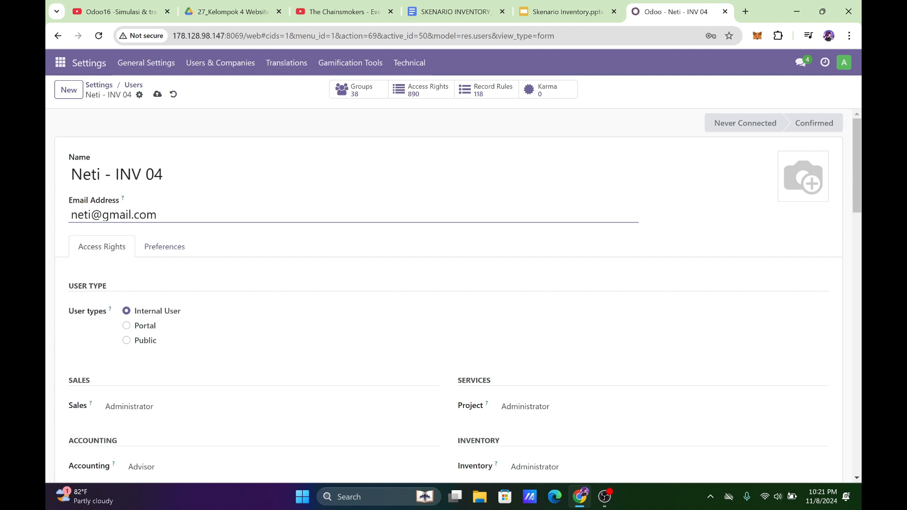
Set Supervisor 2's Sales and Project access rights to blank.
scroll(318, 304, down, 4)
click(240, 240)
click(238, 253)
click(581, 236)
click(572, 252)
Set Supervisor 2's Inventory access right to User and the Accounting and Purchase access rights to blank.
click(239, 307)
click(241, 320)
click(582, 298)
click(556, 326)
click(555, 331)
click(555, 336)
Set Supervisor 2's Live Chat, Manufacturing and Employees access rights to blank.
scroll(548, 350, down, 1)
click(545, 324)
click(544, 336)
click(264, 325)
click(249, 336)
click(565, 384)
click(567, 396)
Set Supervisor 2's Email Marketing and Surveys access rights to blank.
click(200, 382)
click(202, 400)
click(201, 405)
click(202, 421)
Review Supervisor 2's Technical and Extra Rights options and save the user record.
scroll(443, 422, down, 1)
scroll(378, 383, down, 15)
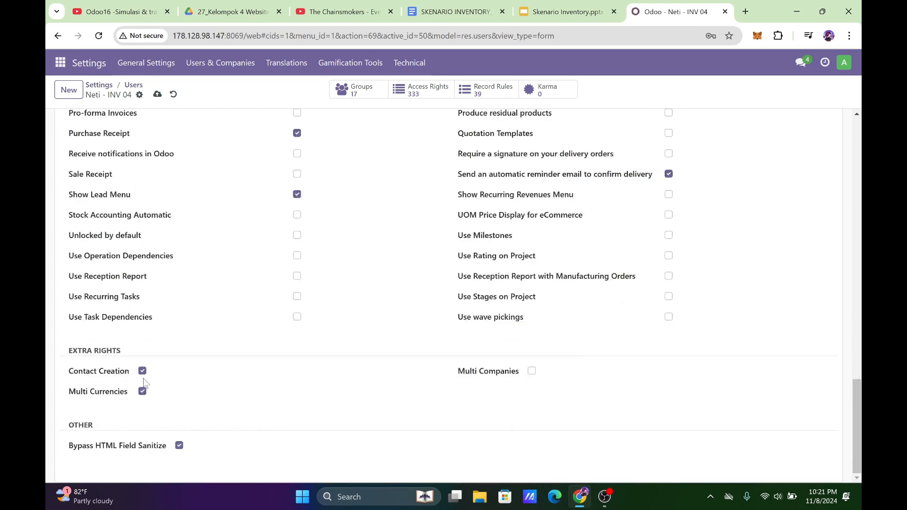
scroll(411, 289, up, 20)
click(157, 94)
Enter a new account password for Supervisor 2 and apply the change.
click(140, 95)
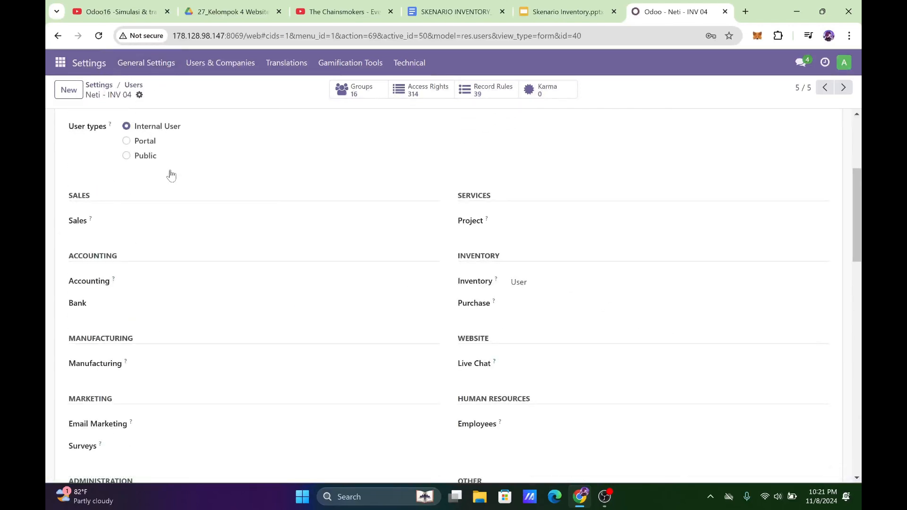
click(171, 170)
click(542, 239)
text(12)
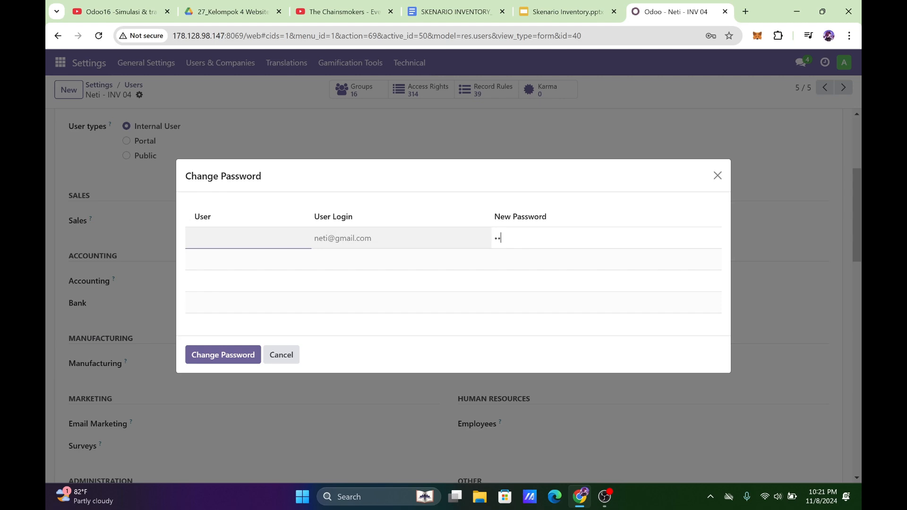
text(3)
click(246, 358)
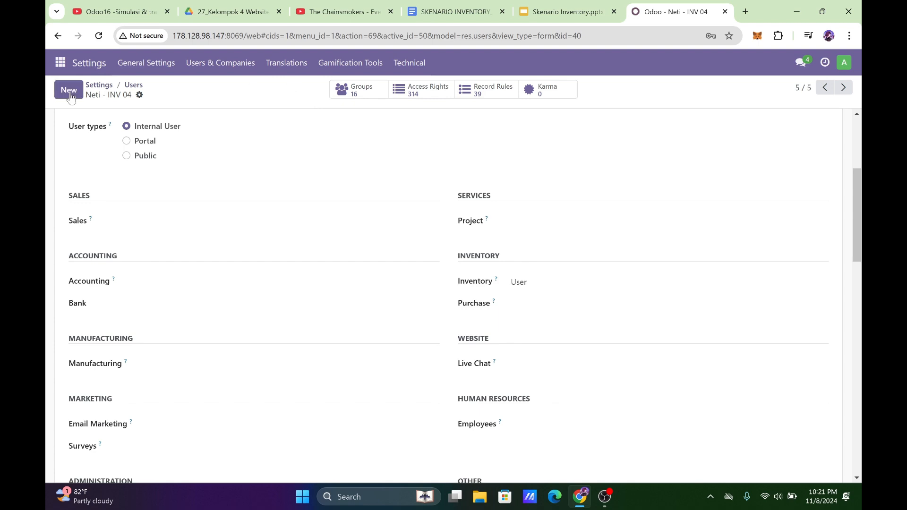
Return to the users list and check the newly created INV 04 users.
click(128, 85)
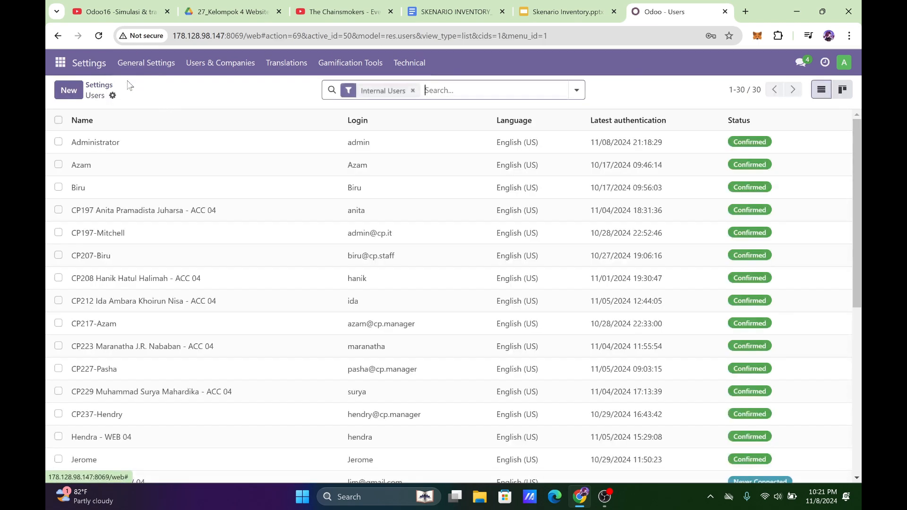
scroll(231, 246, down, 3)
scroll(239, 238, down, 2)
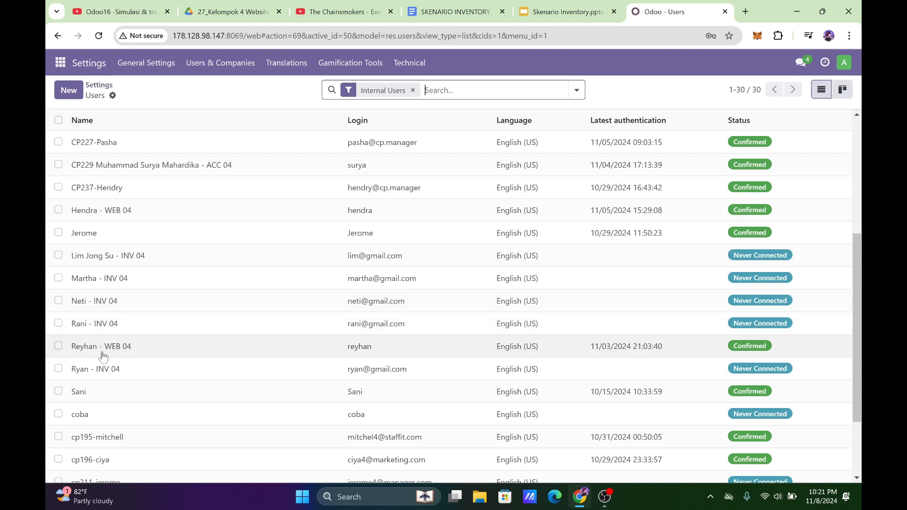
scroll(134, 208, up, 1)
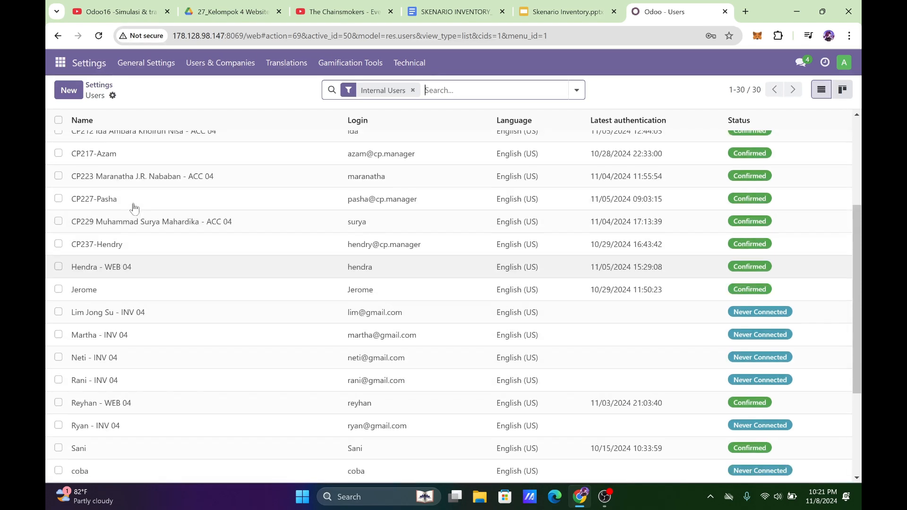
Open Discuss and start adding a channel.
click(60, 62)
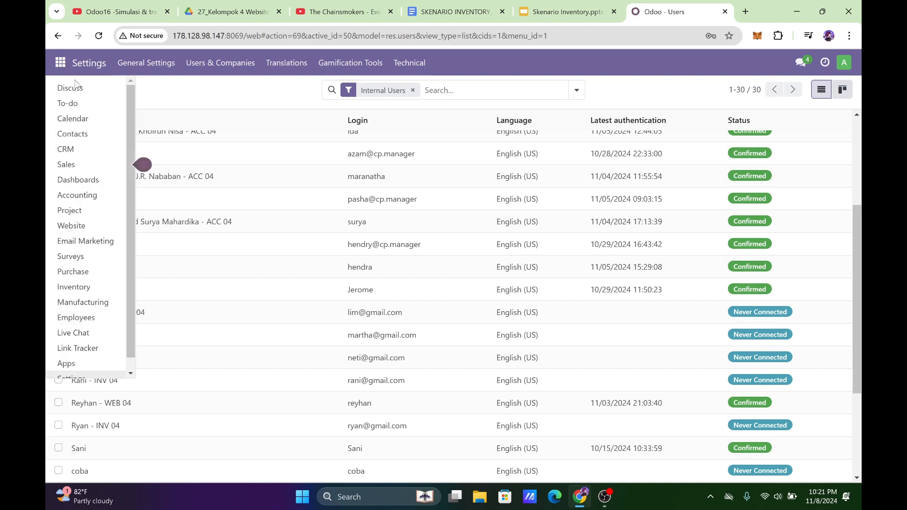
click(70, 87)
click(202, 200)
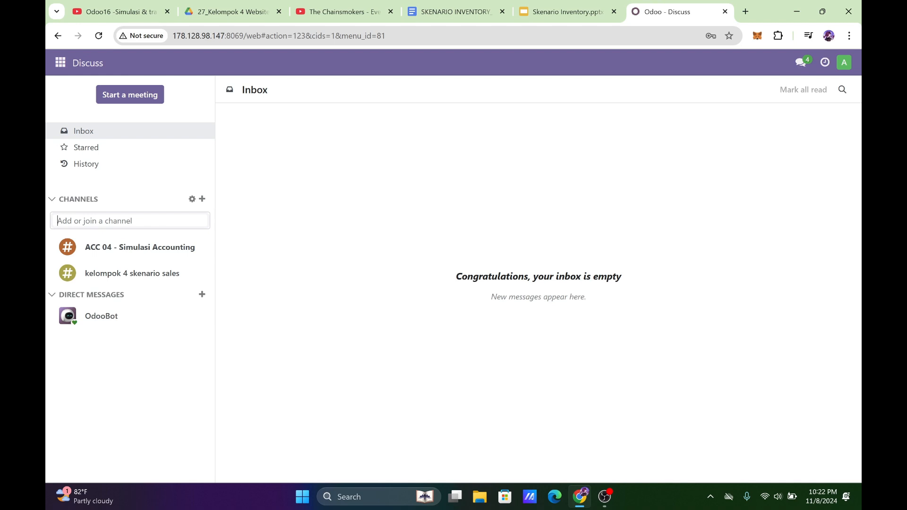
text(Ke)
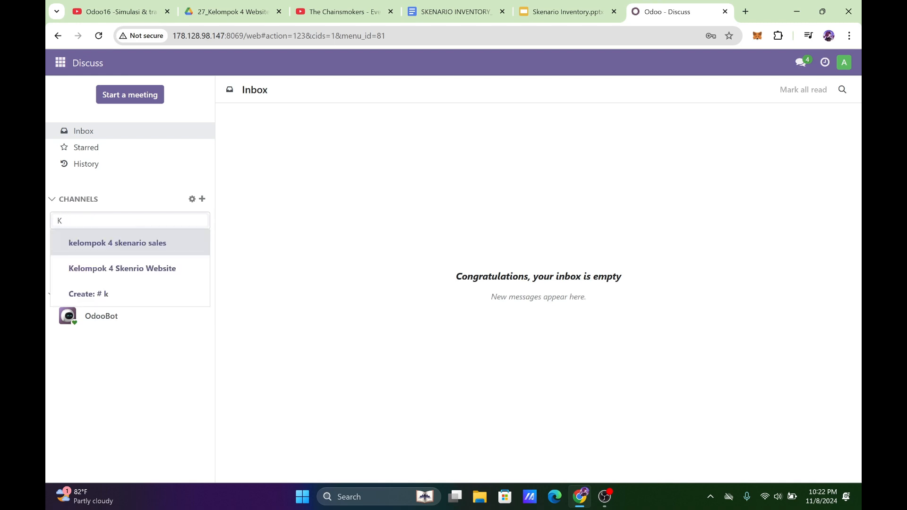
key(Return)
text(Kelo)
key(BackSpace)
key(BackSpace)
key(BackSpace)
key(BackSpace)
text(INV)
key(BackSpace)
key(BackSpace)
key(BackSpace)
Create a Discuss channel named Inventory - Kelompok 04.
text(Inventory 0)
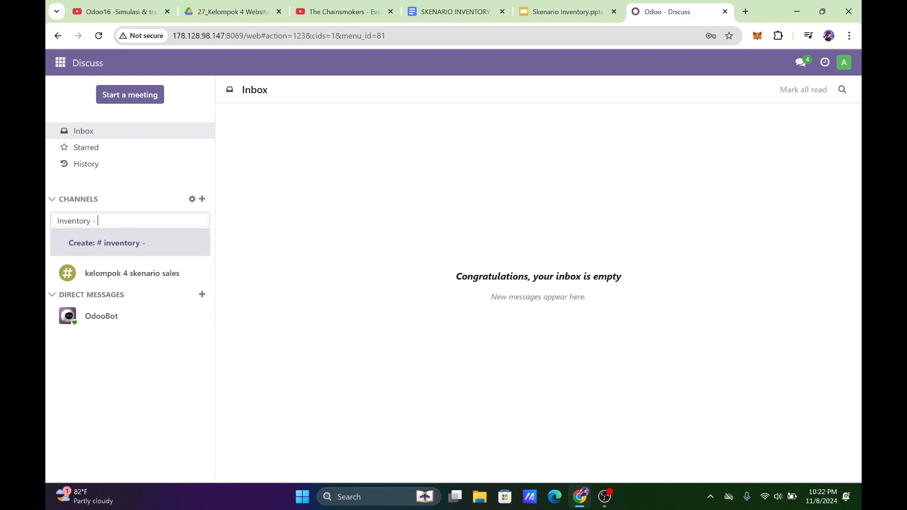
text( Kllom)
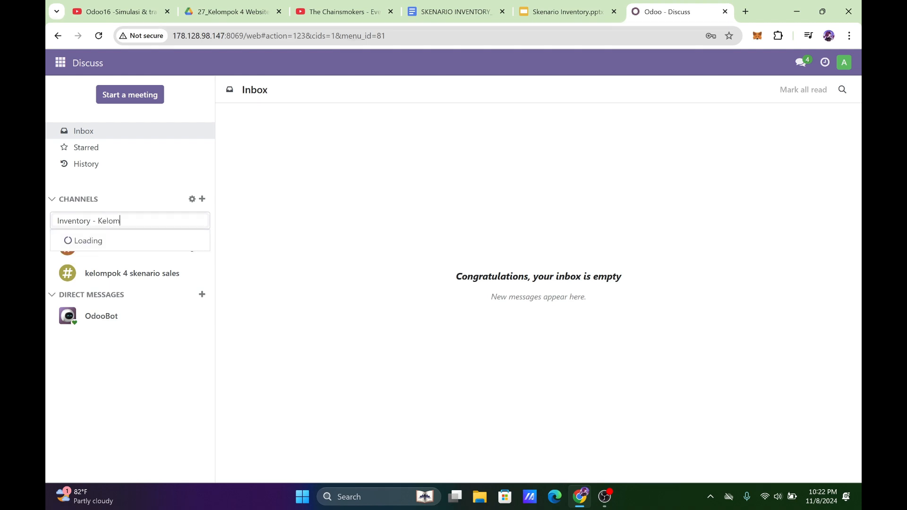
text(pok 04)
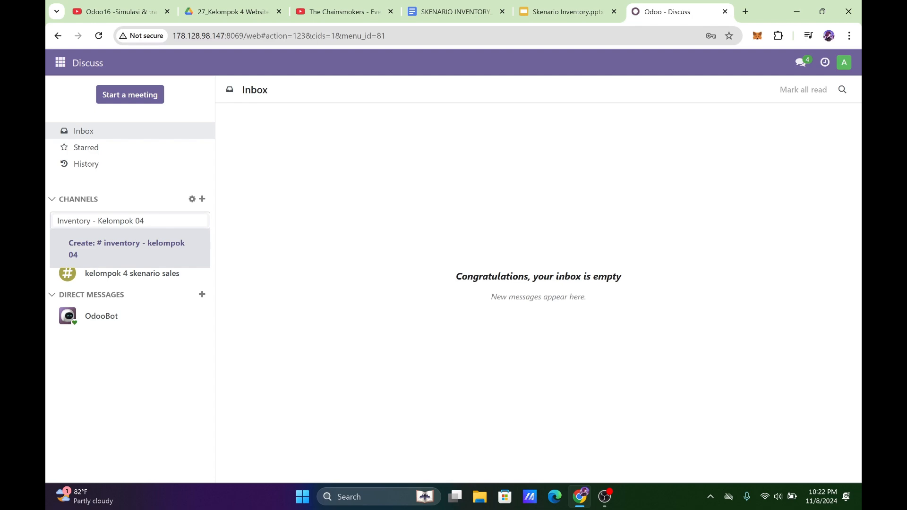
click(169, 249)
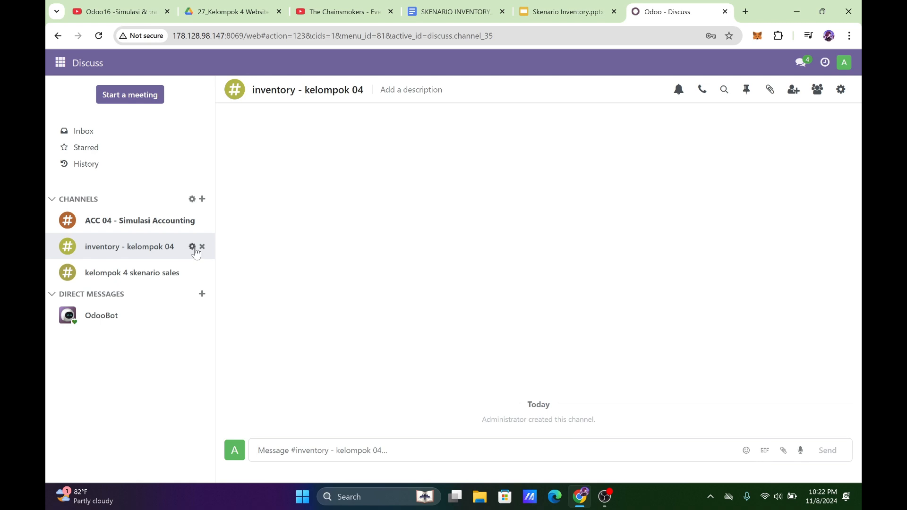
Edit the inventory - kelompok 04 channel's member list and add the INV 04 contact for Staff IT 1.
click(192, 247)
click(147, 240)
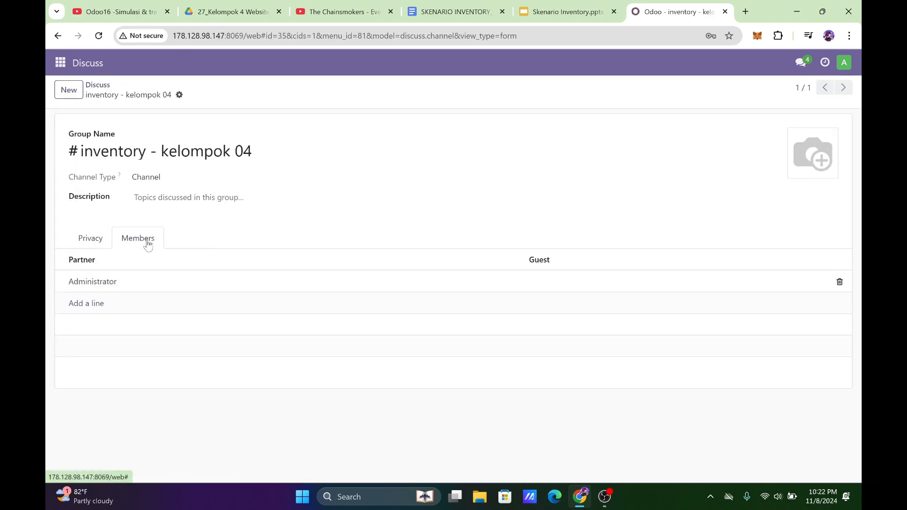
click(100, 303)
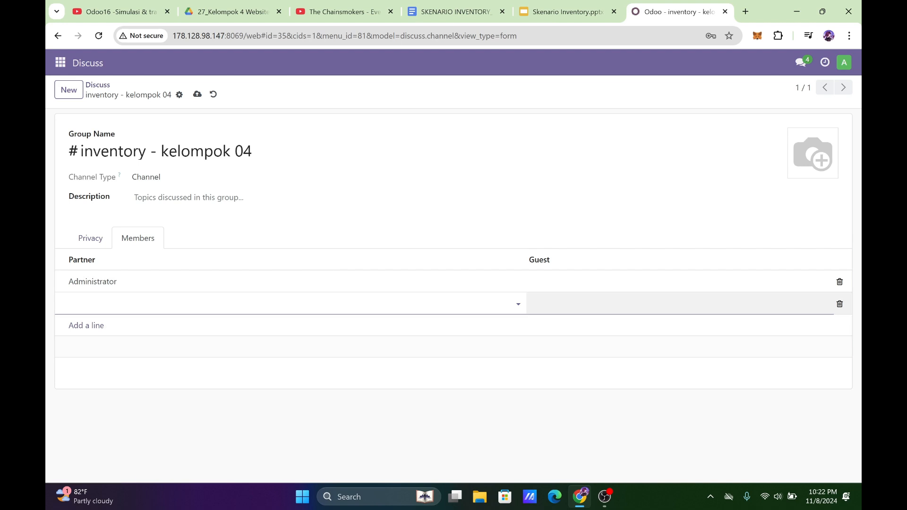
click(193, 304)
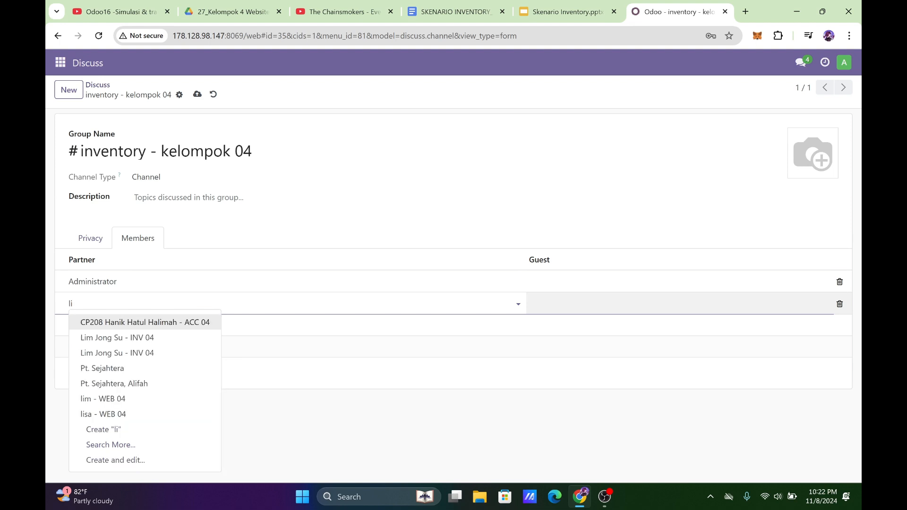
click(178, 354)
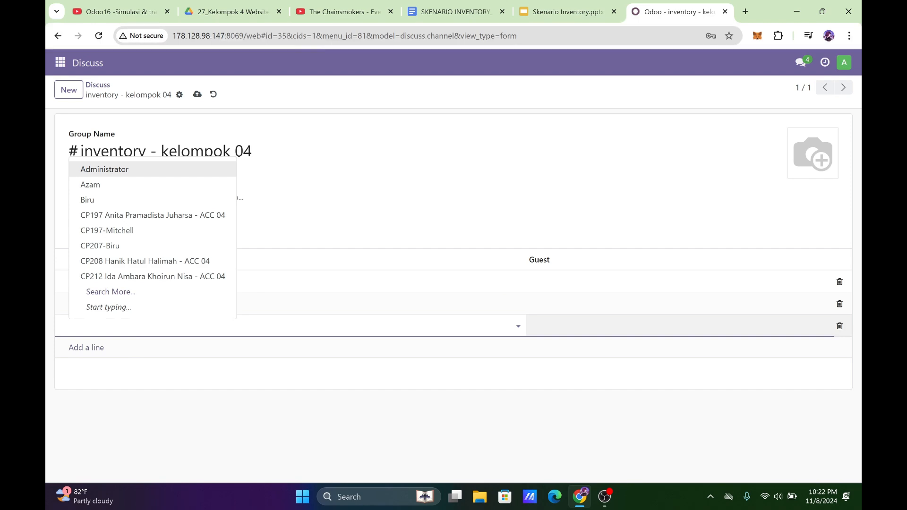
key(BackSpace)
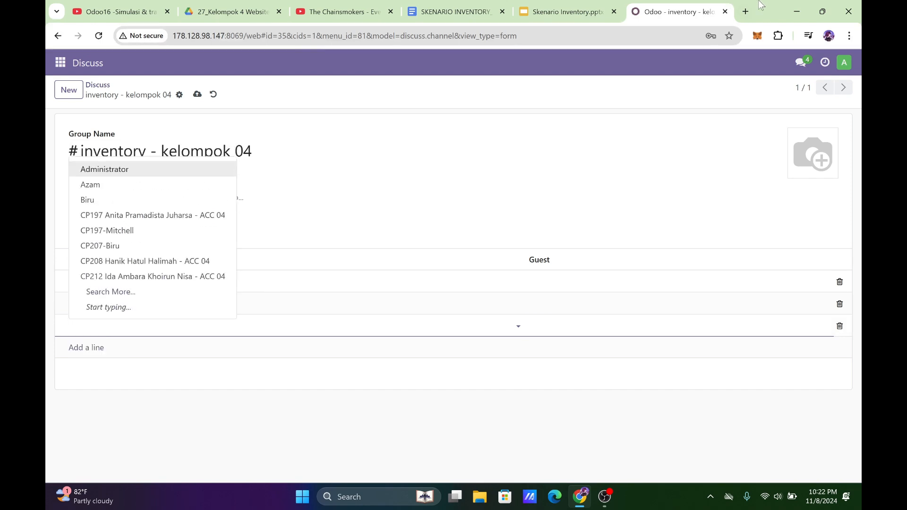
click(609, 10)
click(643, 9)
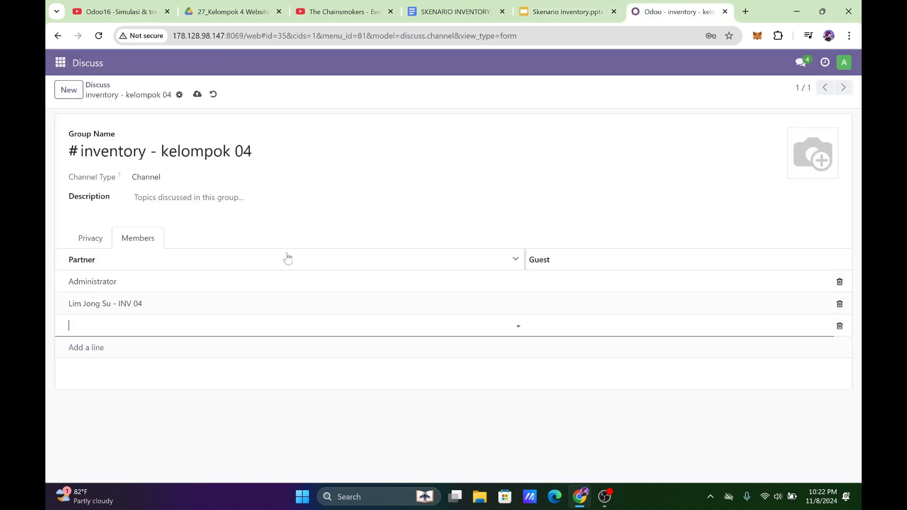
text(marta)
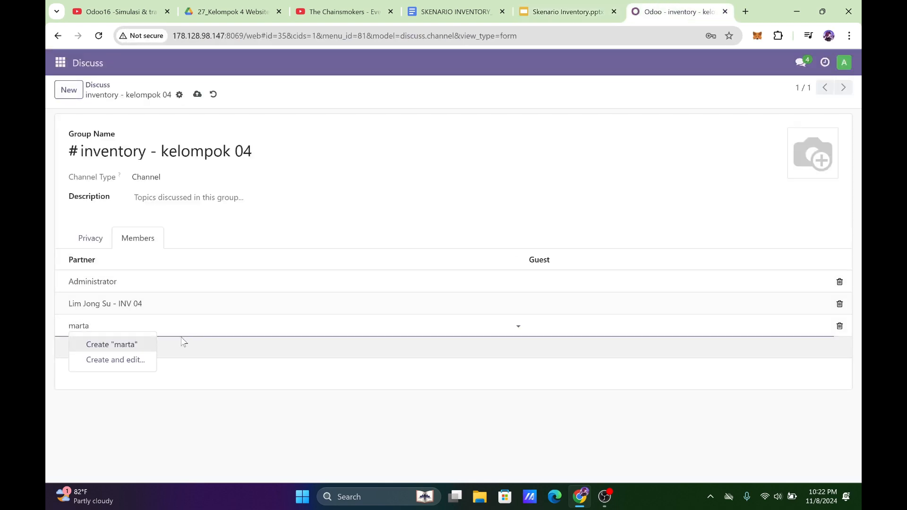
key(BackSpace)
key(BackSpace)
text(Ma)
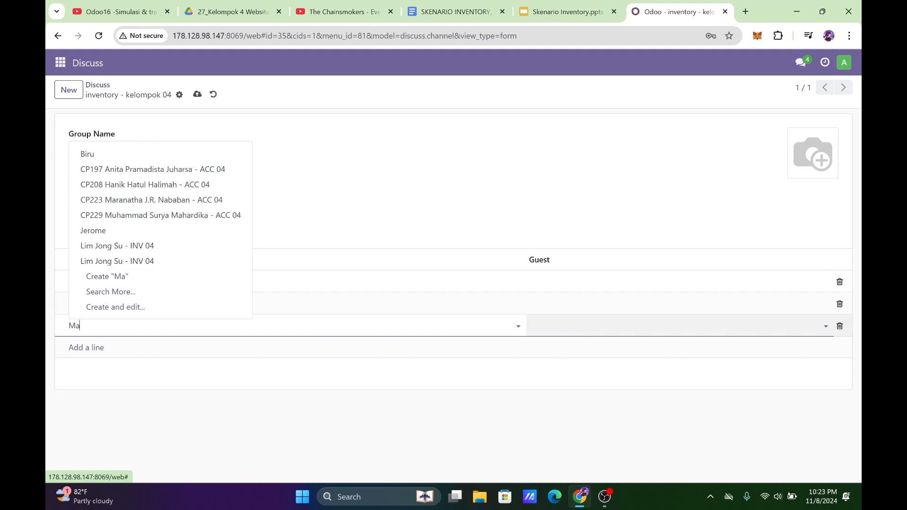
key(BackSpace)
key(BackSpace)
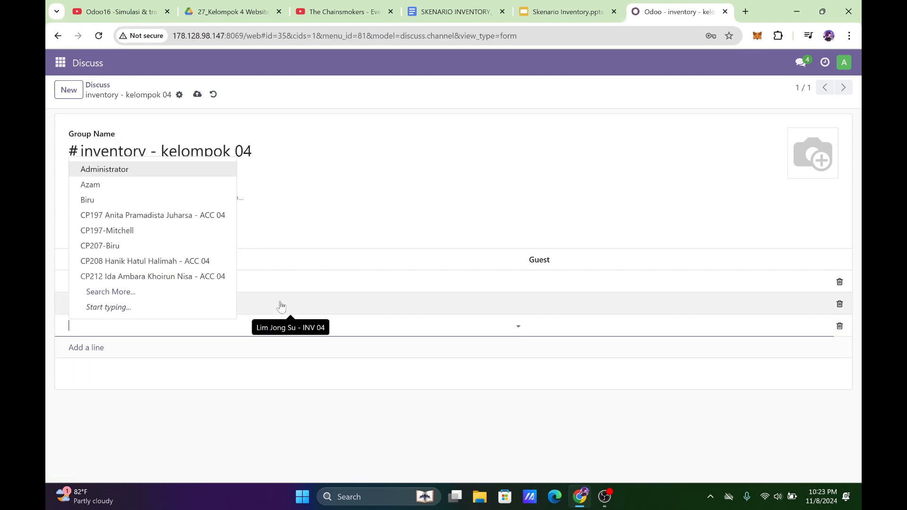
Add the INV 04 contacts for Supervisor 2 and Staff IT 2 as channel members.
text(neti)
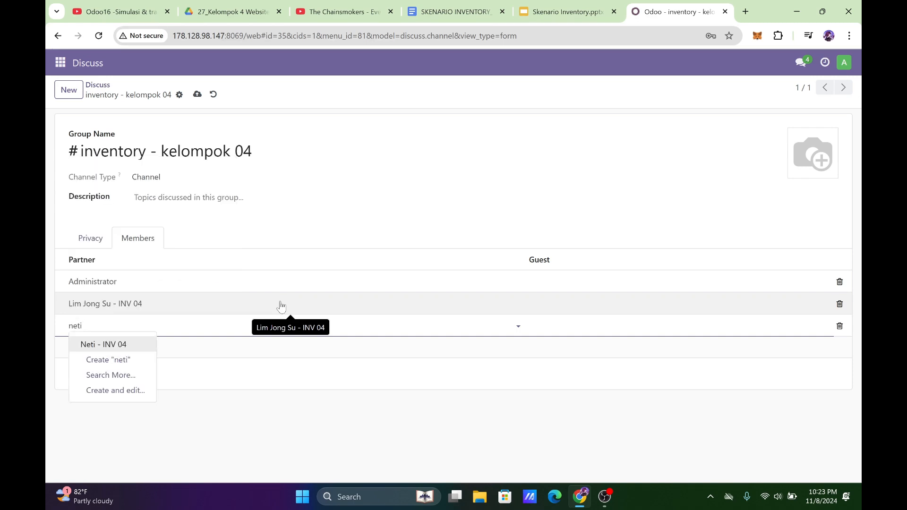
click(107, 345)
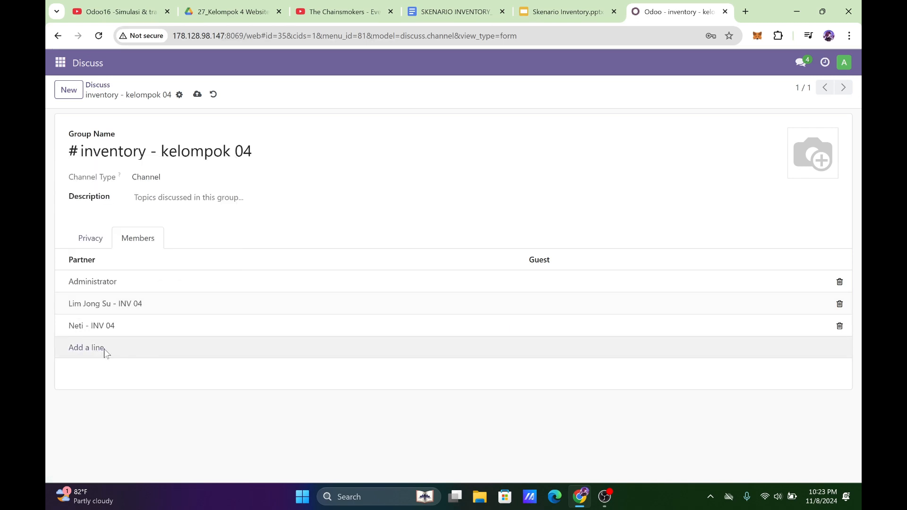
click(104, 348)
text(mart)
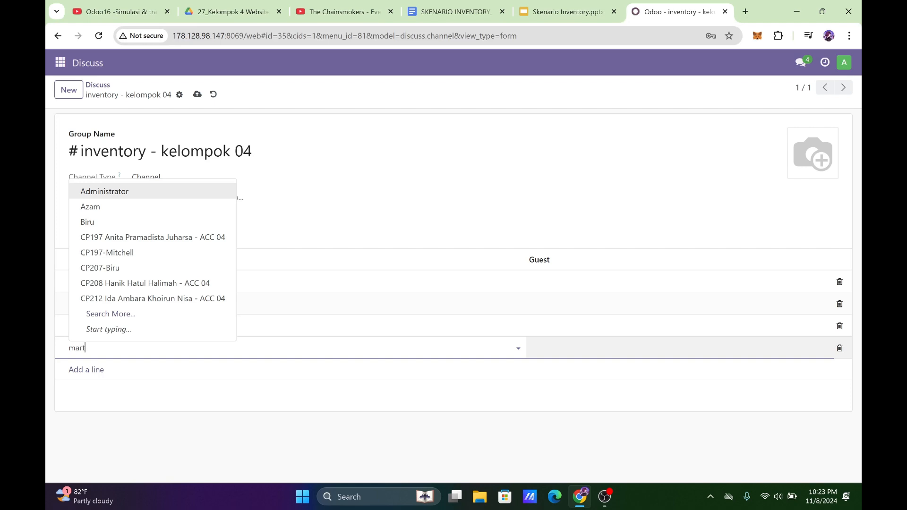
click(107, 366)
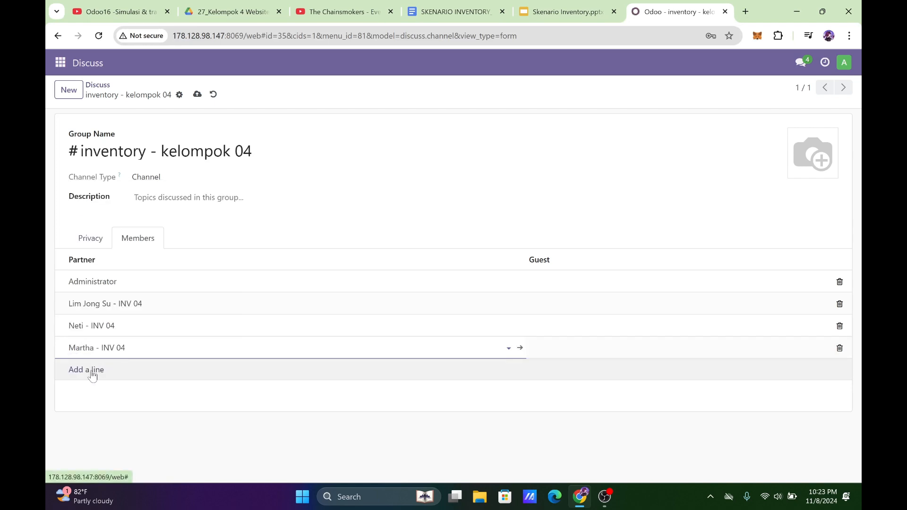
Add the INV 04 contacts for Supervisor 1 and Admin Inventory as channel members, checking the role table in the Skenario Inventory slides.
click(91, 372)
text(ryan)
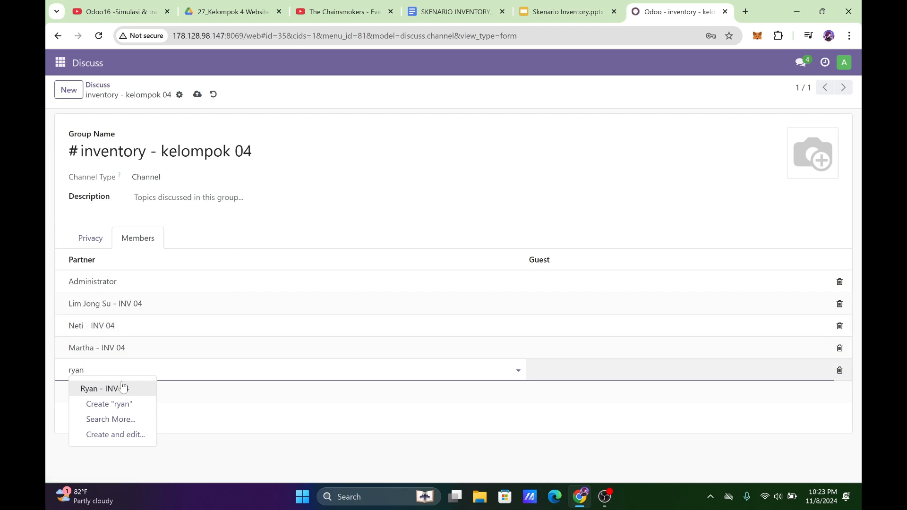
click(105, 387)
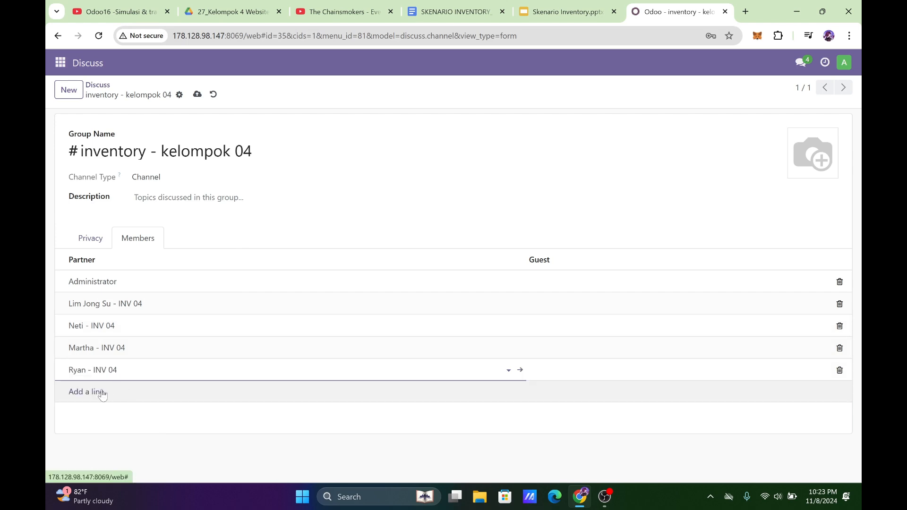
click(102, 393)
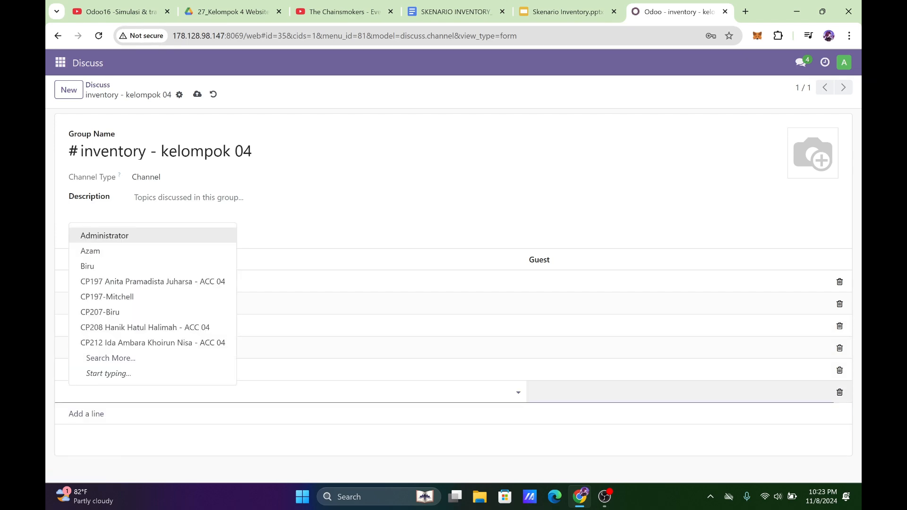
click(564, 8)
click(648, 9)
text(rani)
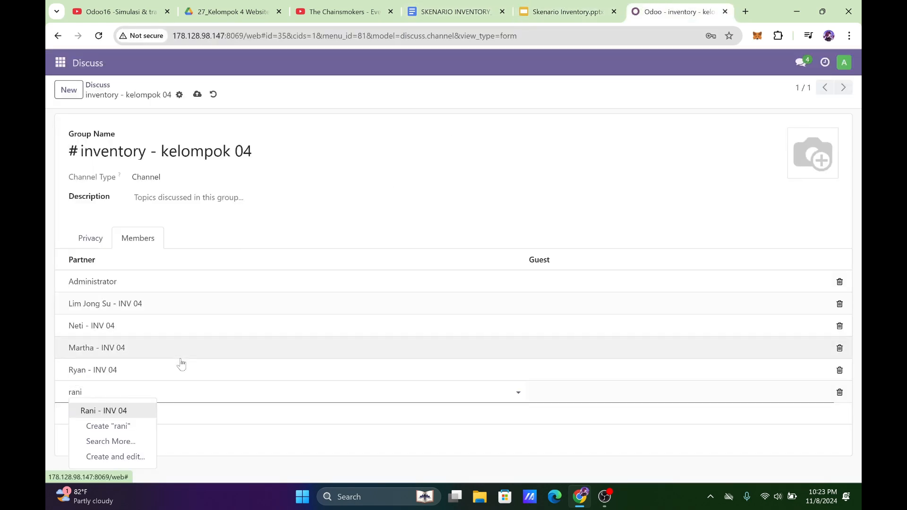
click(131, 410)
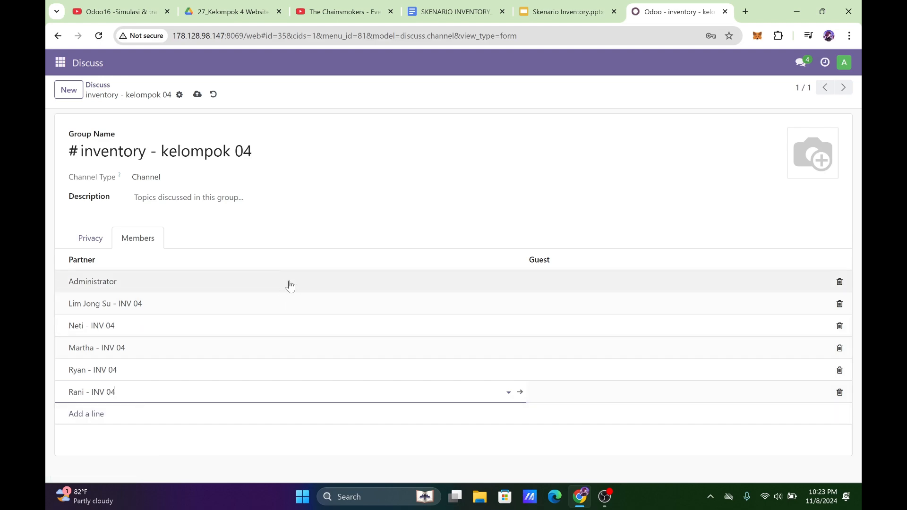
Remove Administrator from the channel members, save the channel and return to its conversation.
click(838, 282)
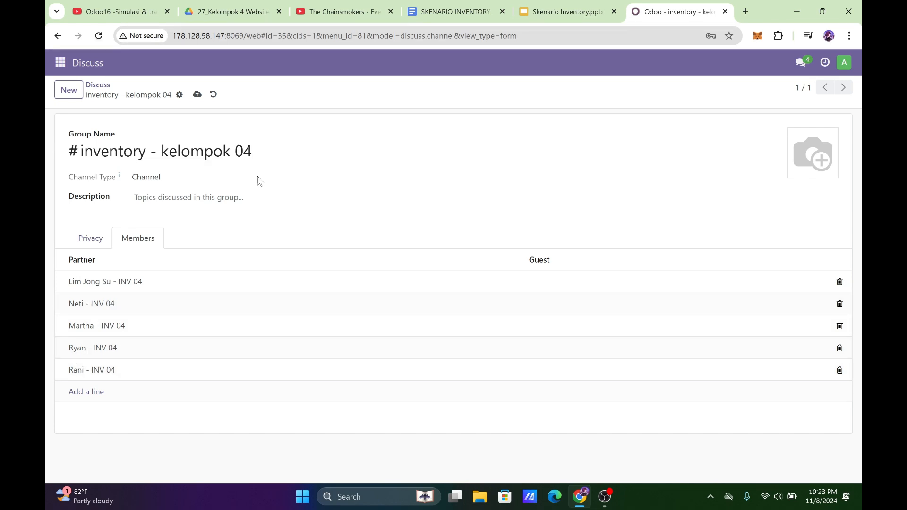
click(198, 94)
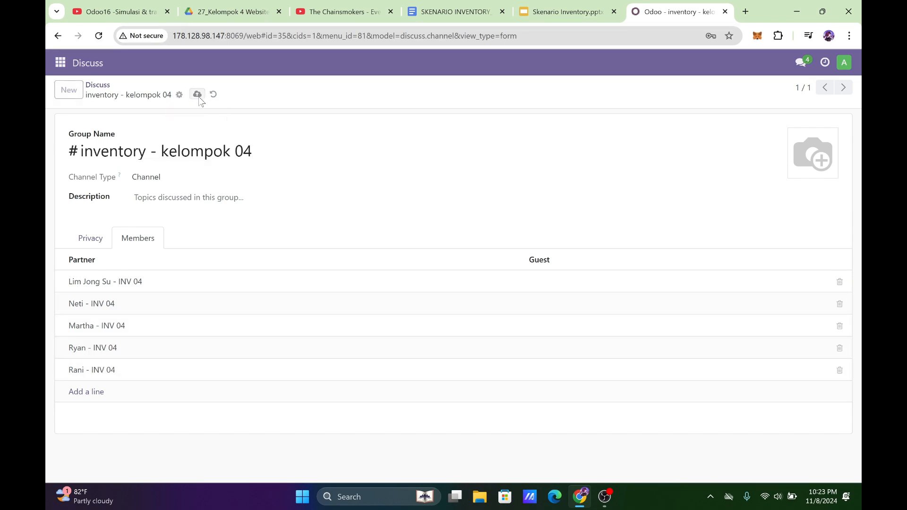
click(102, 85)
click(136, 247)
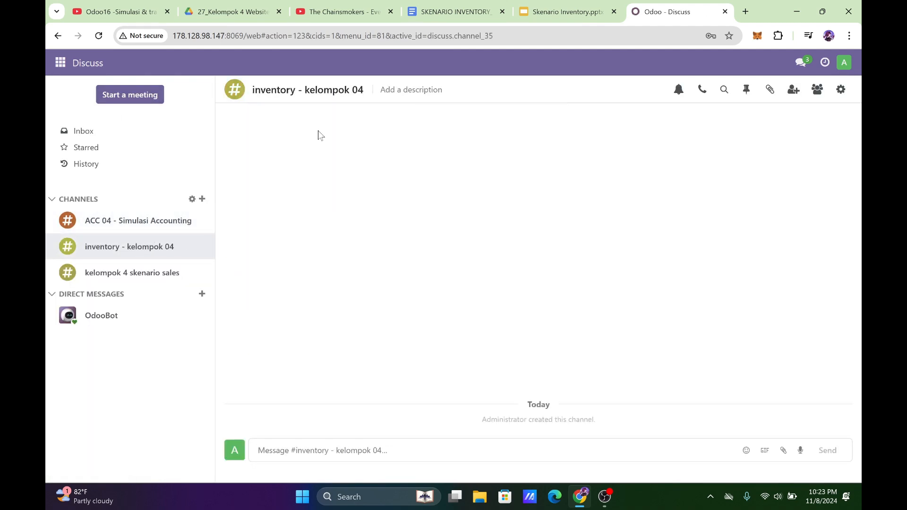
click(62, 64)
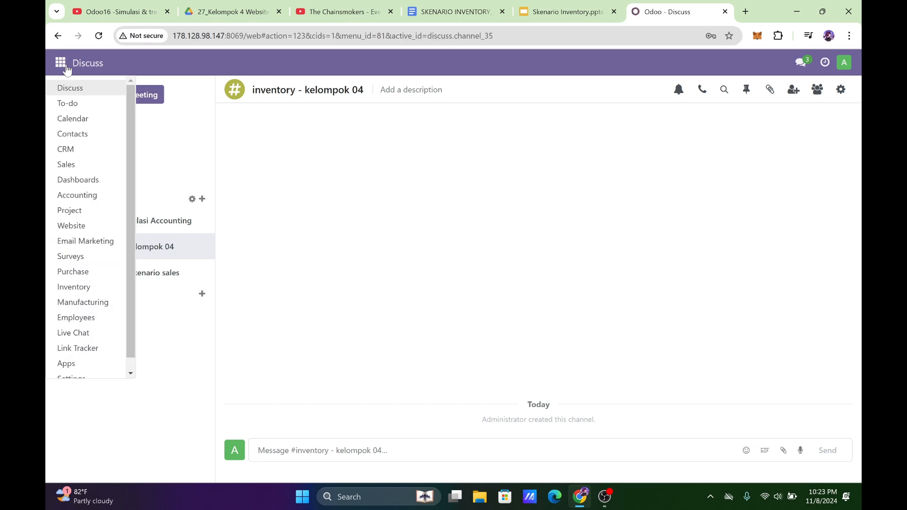
click(141, 166)
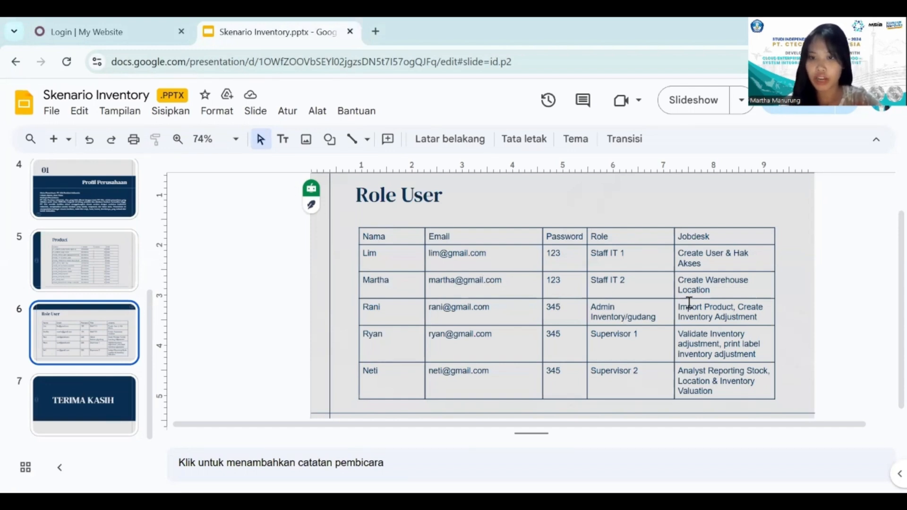
Log in to the o17-MSIB-7-Kelompok-4 database as Staff IT 2, entering that user's e-mail and account password.
click(96, 23)
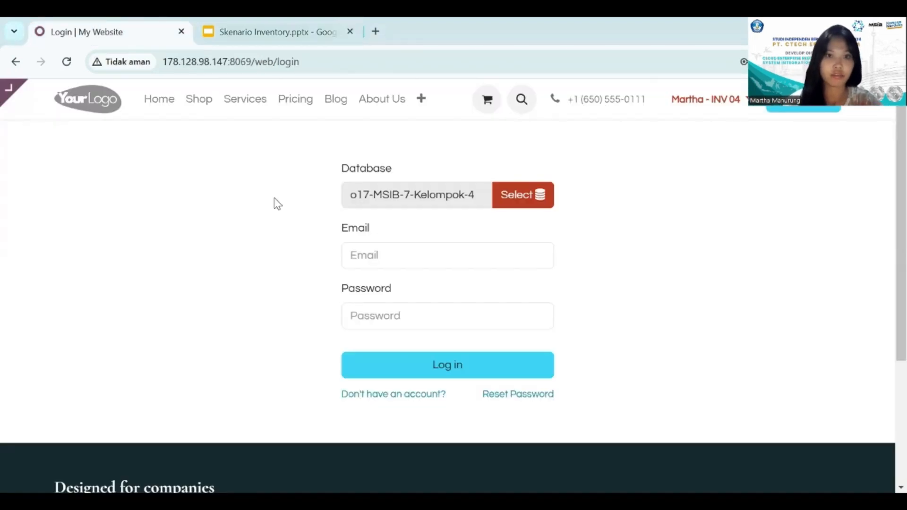
click(399, 260)
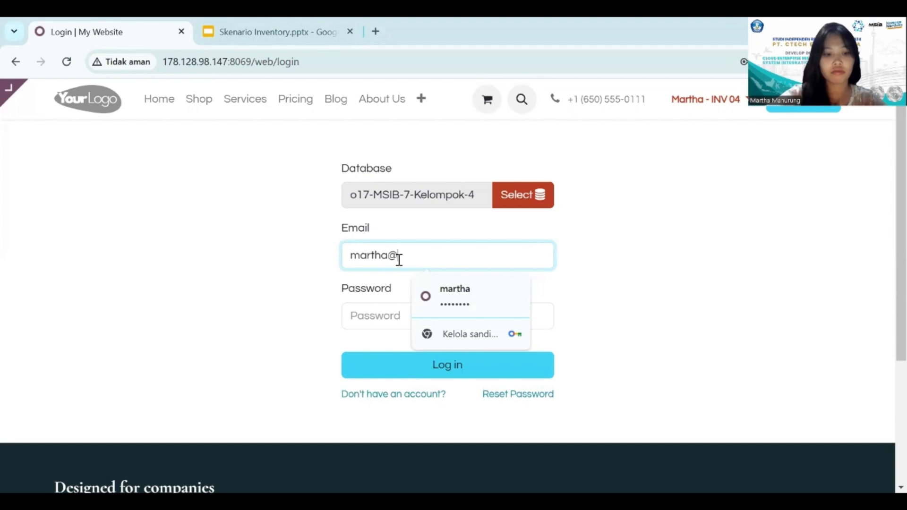
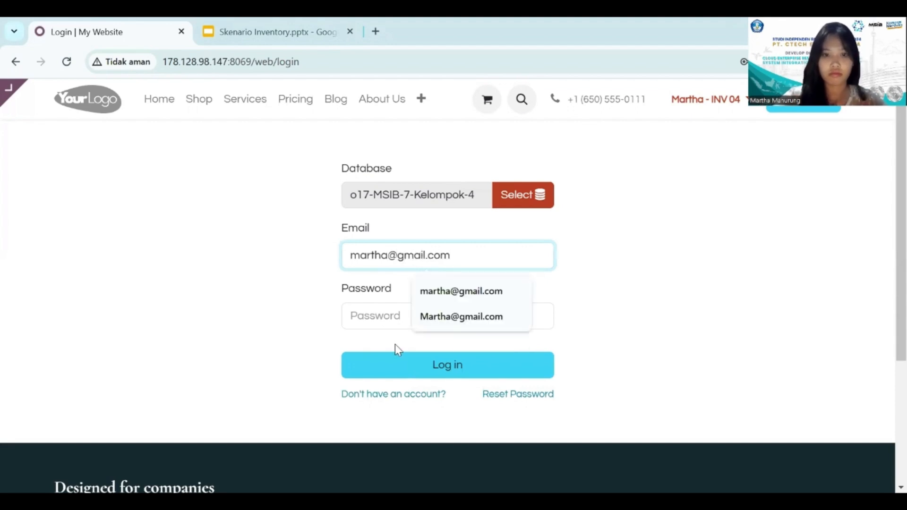
click(388, 321)
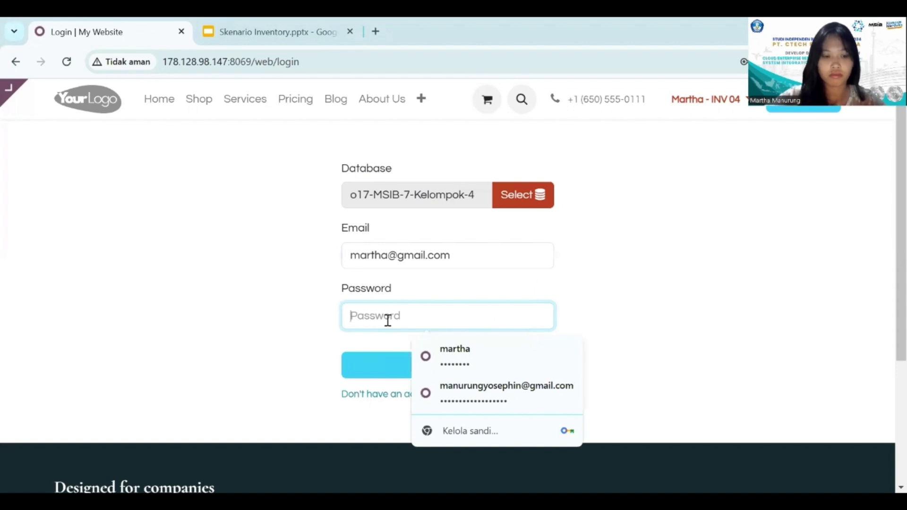
text(123)
click(406, 364)
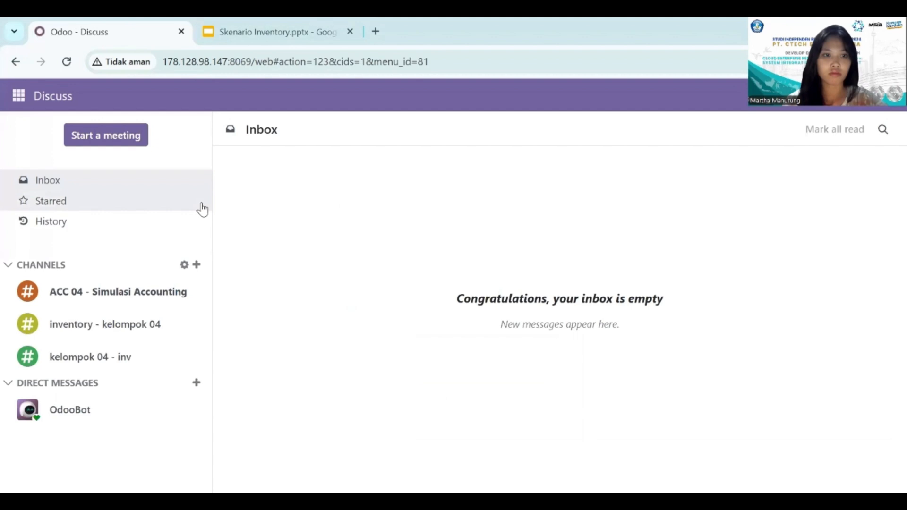
Start a new warehouse record from the Inventory app's warehouse list.
click(18, 101)
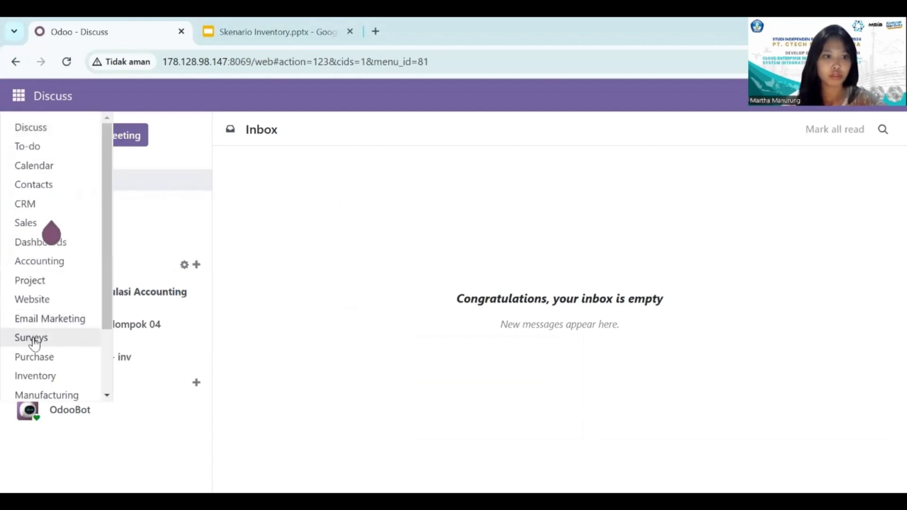
click(33, 377)
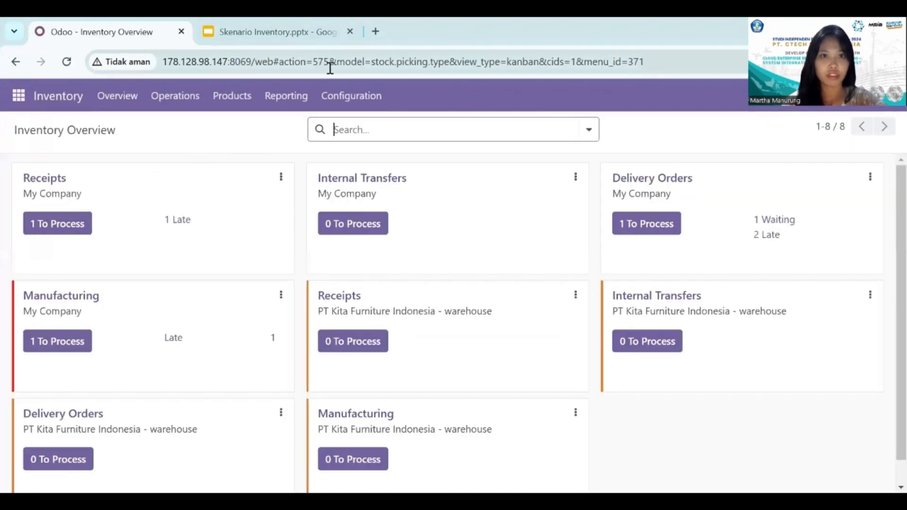
click(349, 97)
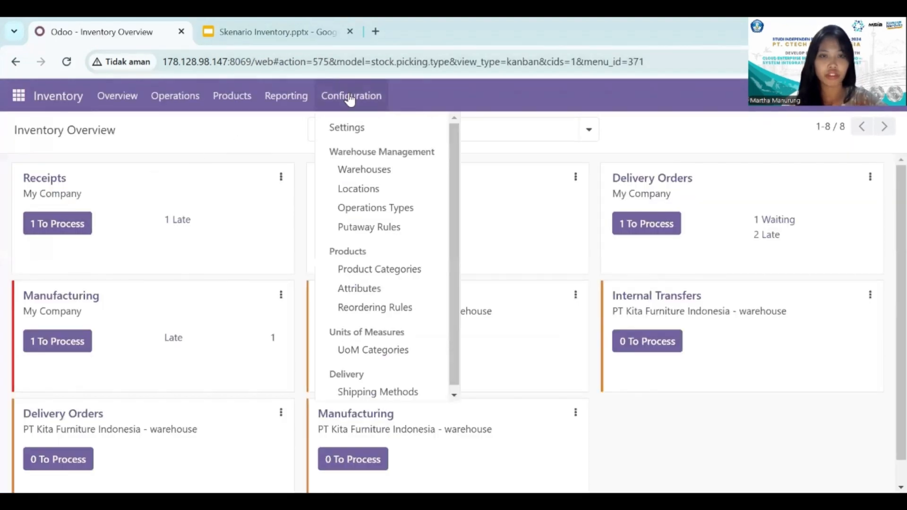
click(362, 171)
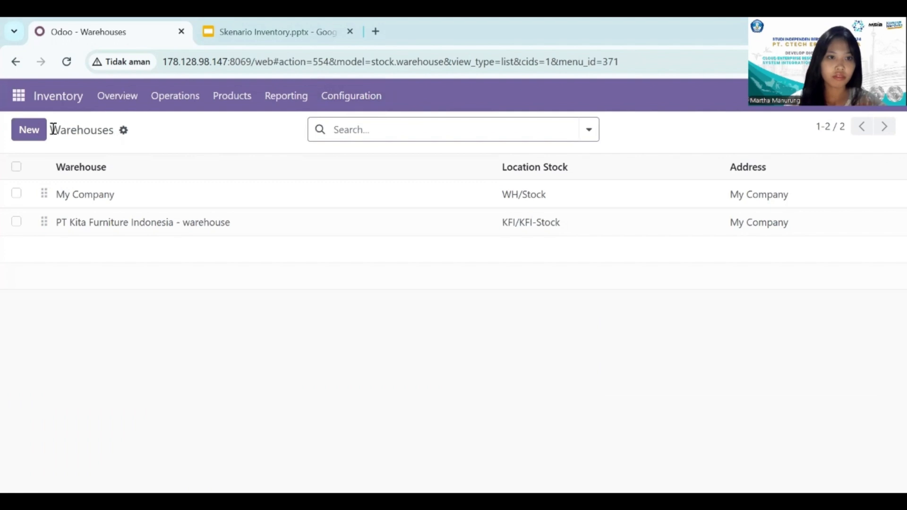
click(22, 134)
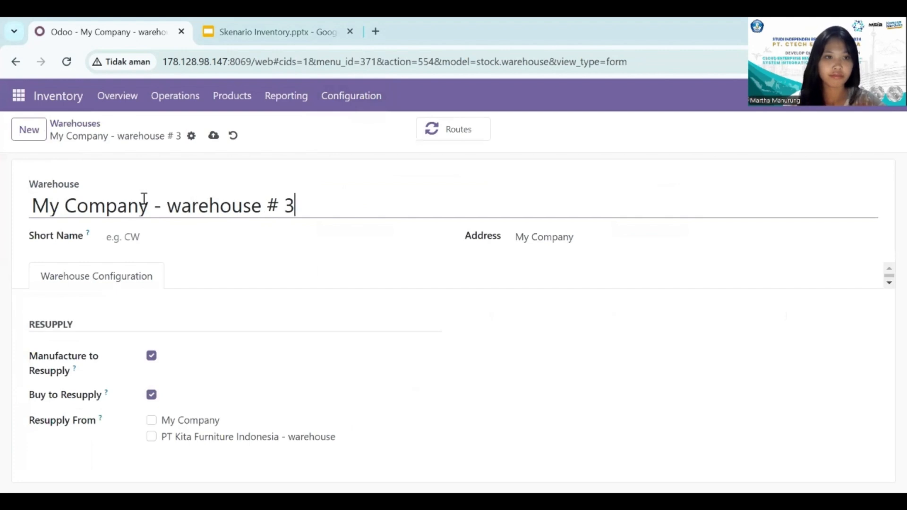
Replace My Company in the warehouse name with PT Kita Furniture, checking the company name on the Profil Perusahaan slide of Skenario Inventory.
click(231, 63)
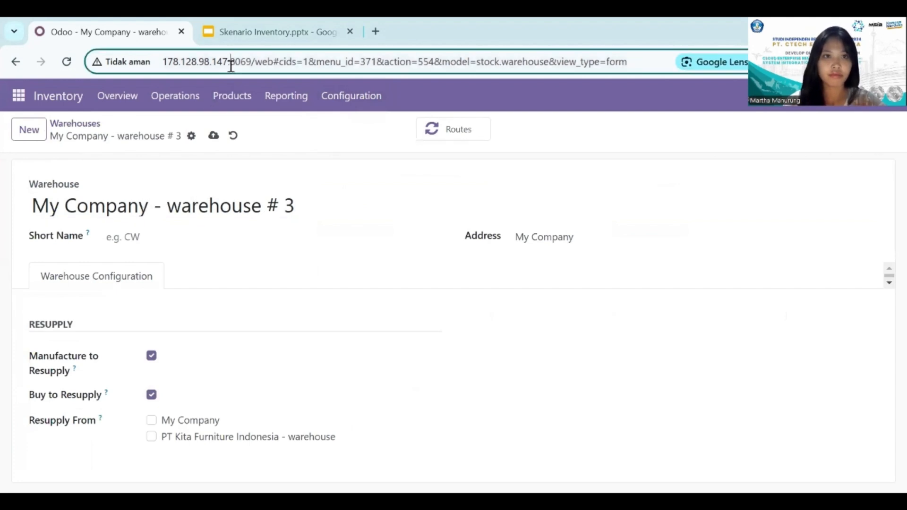
click(274, 32)
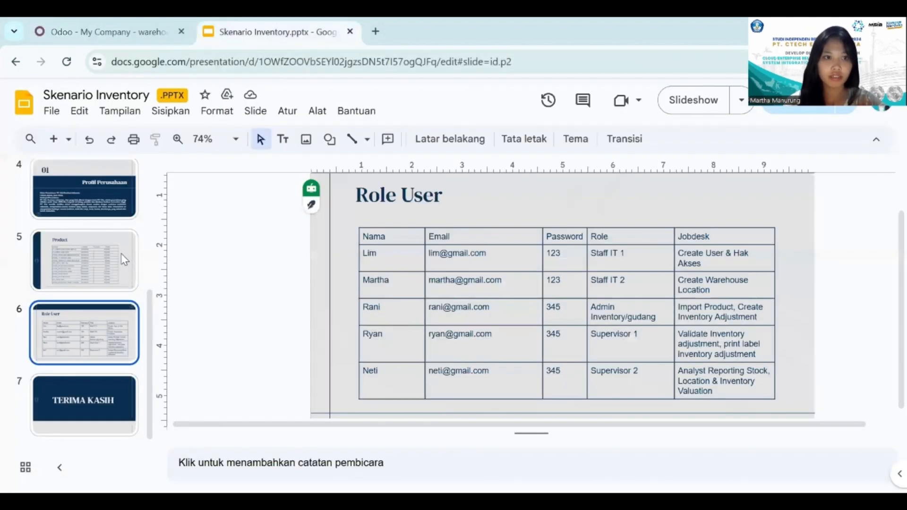
click(97, 206)
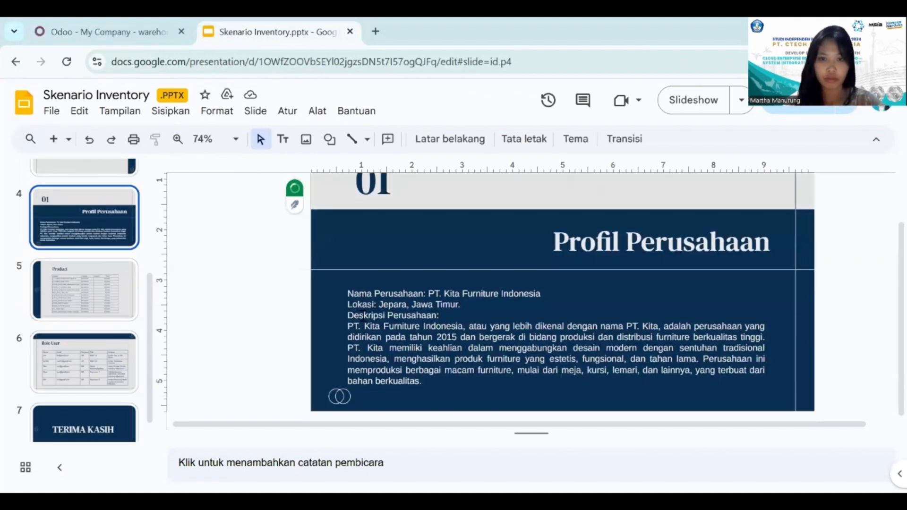
click(118, 22)
click(149, 204)
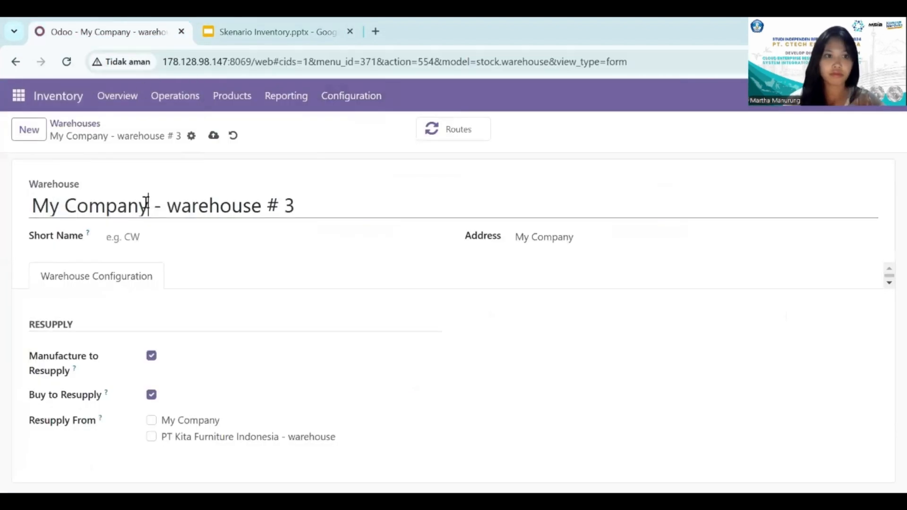
key(BackSpace)
key(BackSpace)
key(BackSpace)
key(BackSpace)
key(BackSpace)
key(BackSpace)
key(BackSpace)
key(BackSpace)
key(BackSpace)
key(BackSpace)
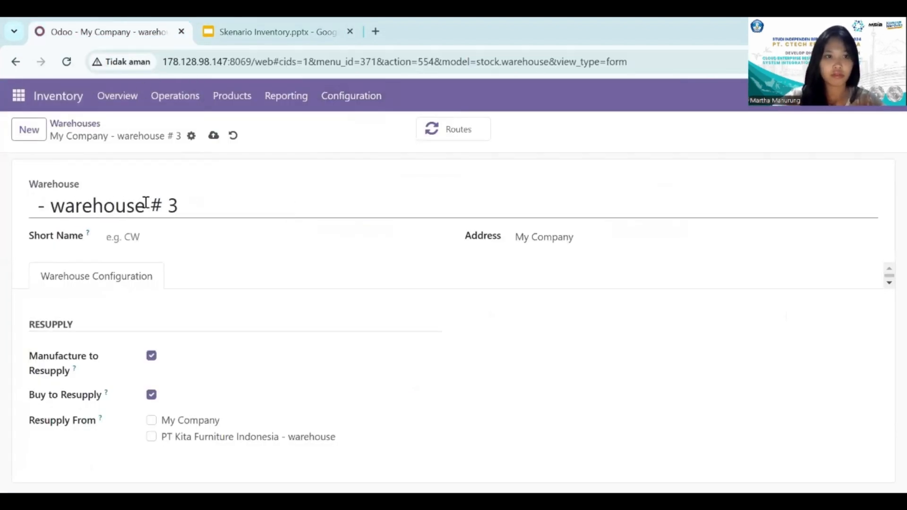
text(PT K)
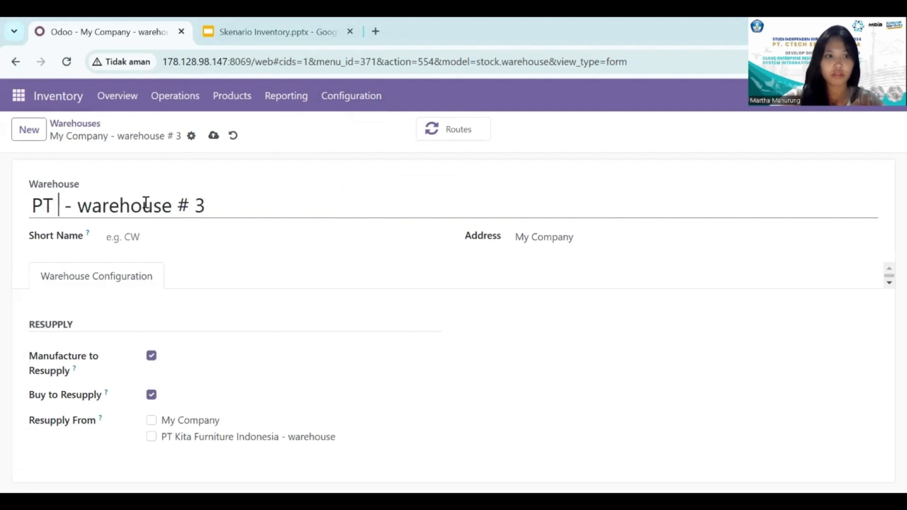
text(ita Fur)
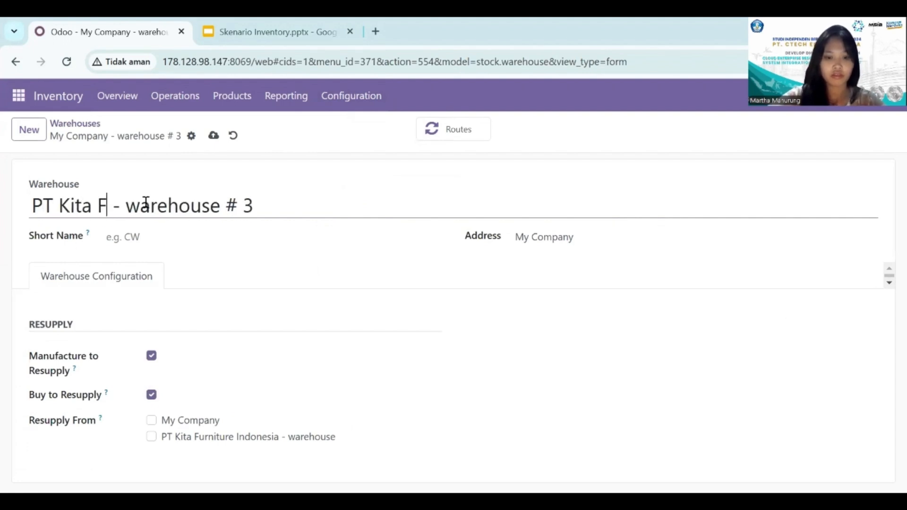
text(niture)
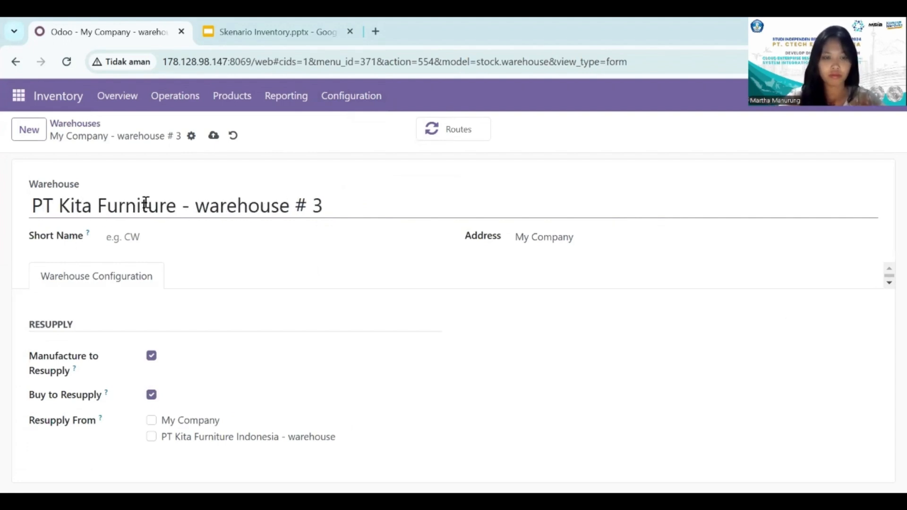
Complete the warehouse name as PT Kita Furniture Indonesia - warehouse and set its short name to KFI.
click(322, 207)
key(BackSpace)
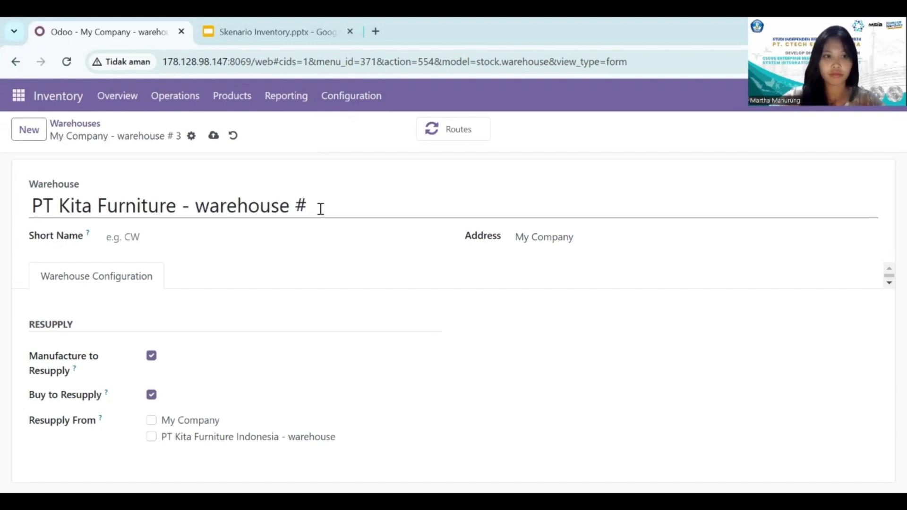
key(BackSpace)
key(BackSpace)
key(BackSpace)
key(BackSpace)
key(BackSpace)
key(BackSpace)
key(BackSpace)
key(BackSpace)
key(BackSpace)
key(BackSpace)
key(BackSpace)
text(arehouse)
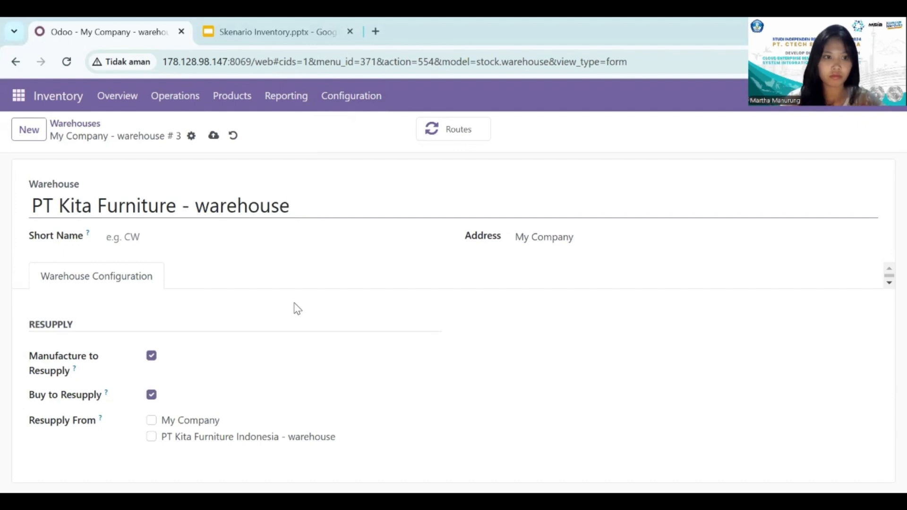
click(177, 207)
text(Indonesia)
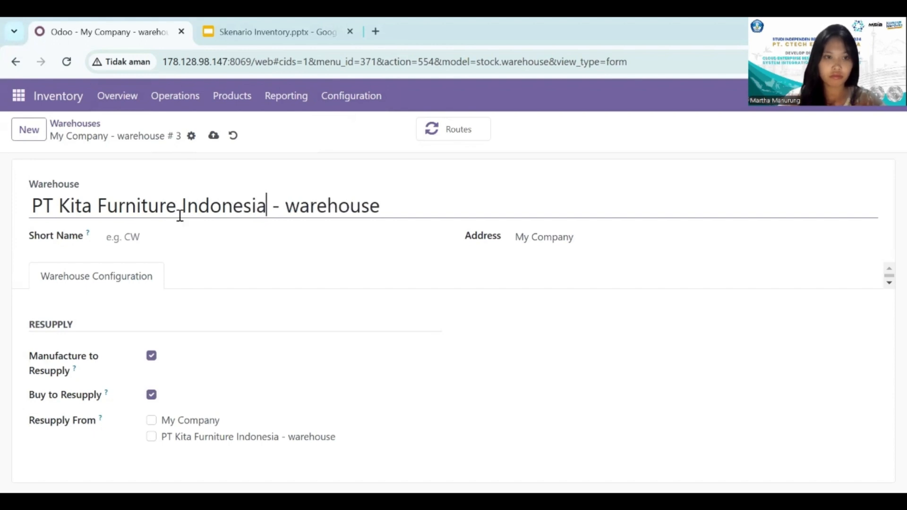
click(179, 239)
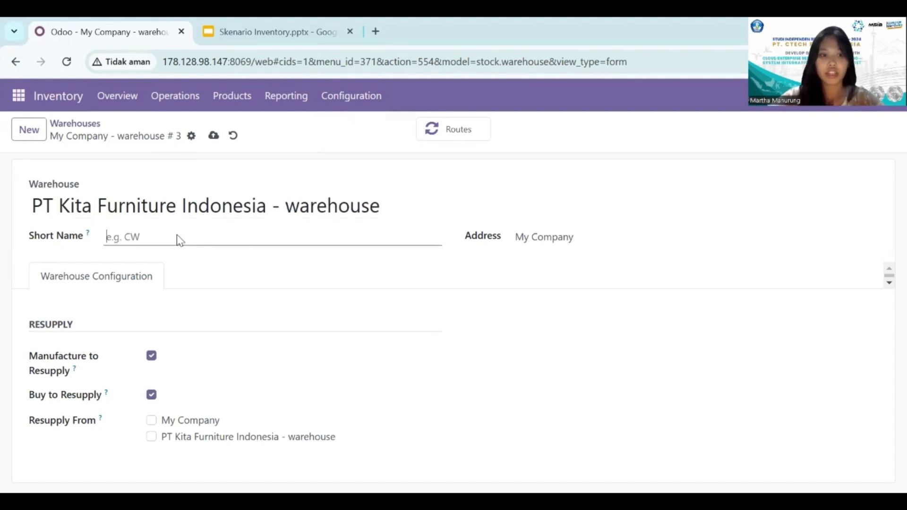
text(KFI)
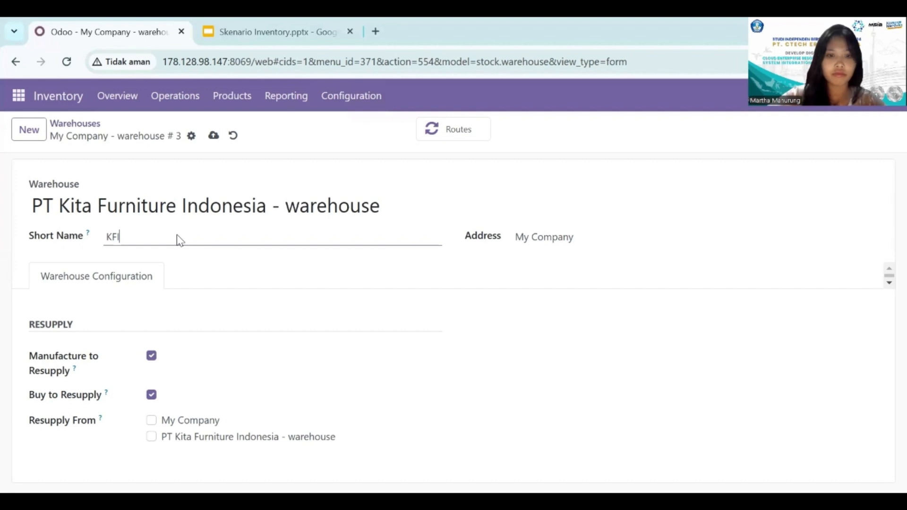
Set the warehouse address to Jepara, Jawa Timur, copied from the Profil Perusahaan slide without the final period, and save the warehouse.
click(543, 239)
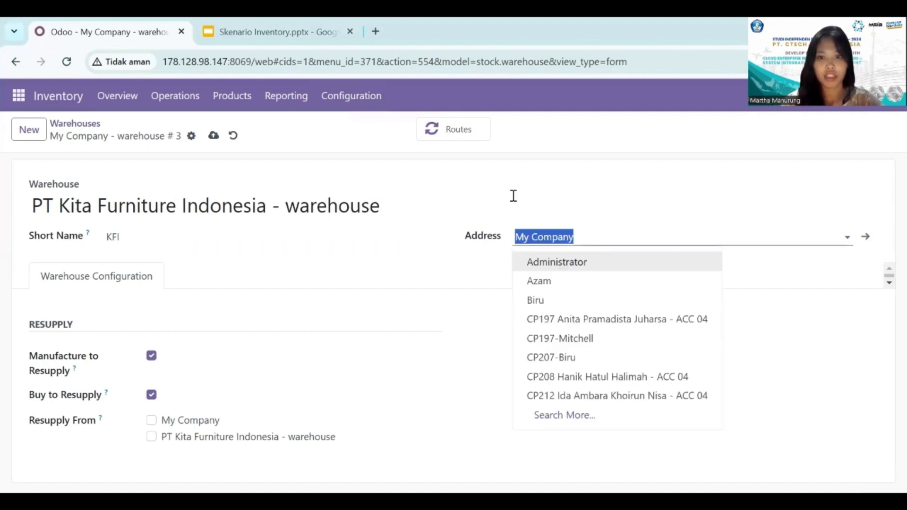
click(307, 24)
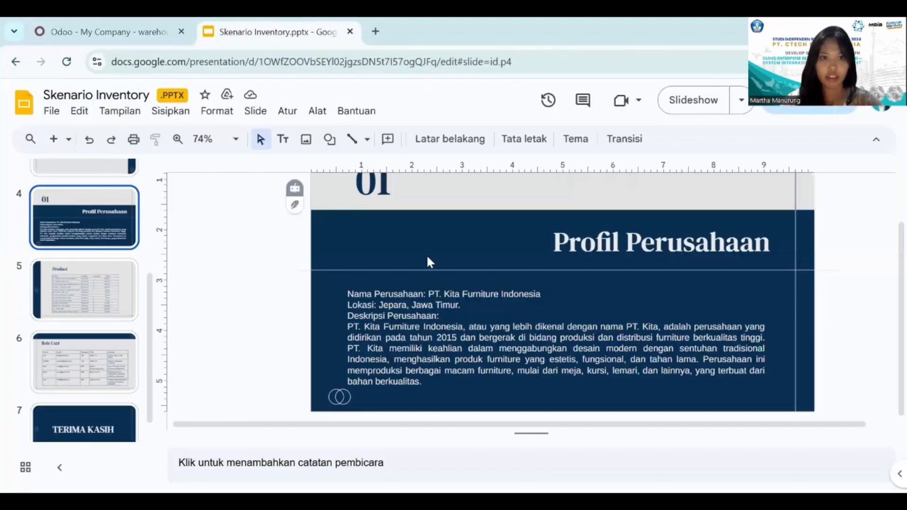
drag(379, 304, 461, 306)
key(ctrl+c)
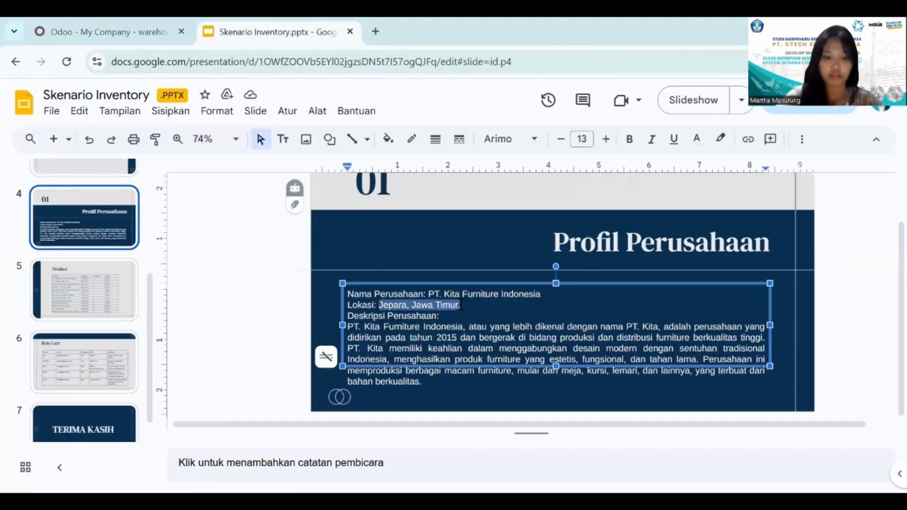
click(146, 24)
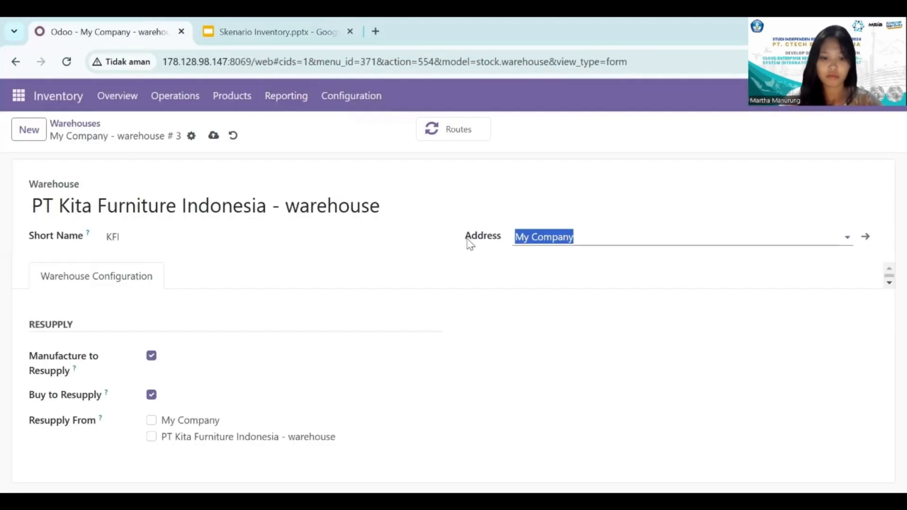
key(ctrl+v)
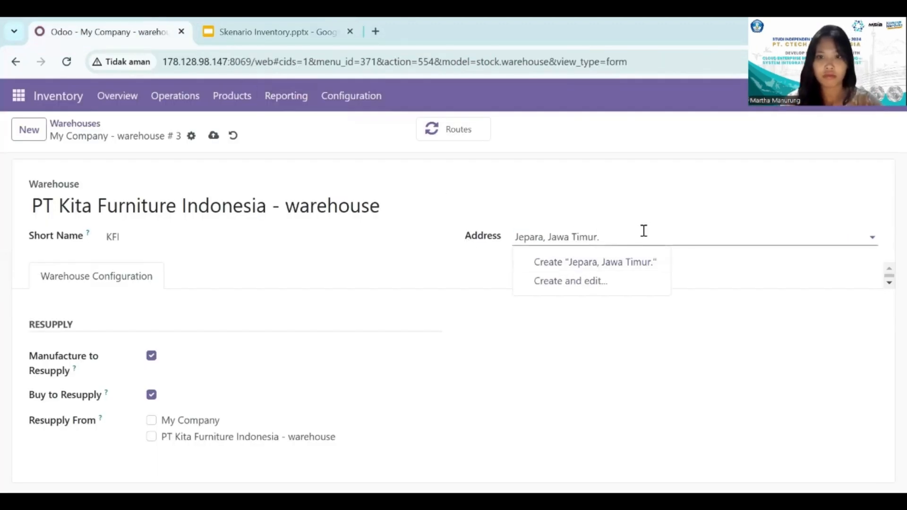
click(643, 235)
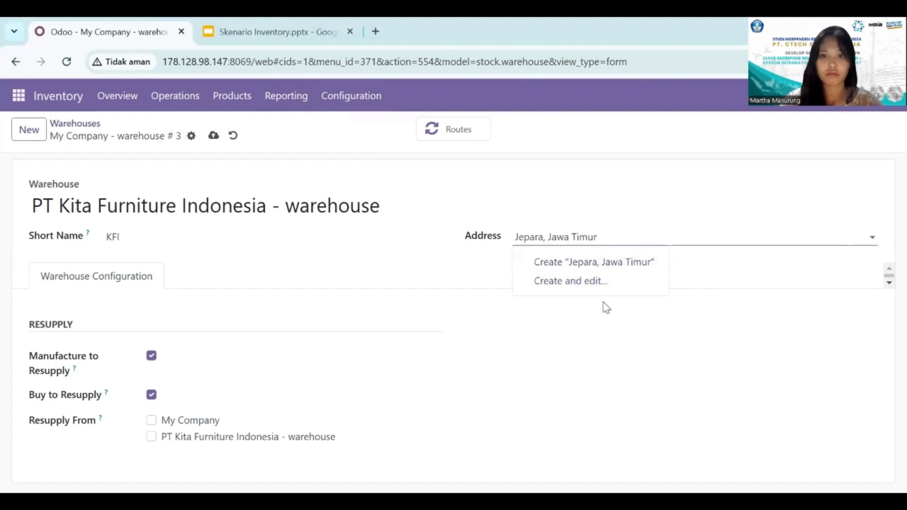
click(587, 330)
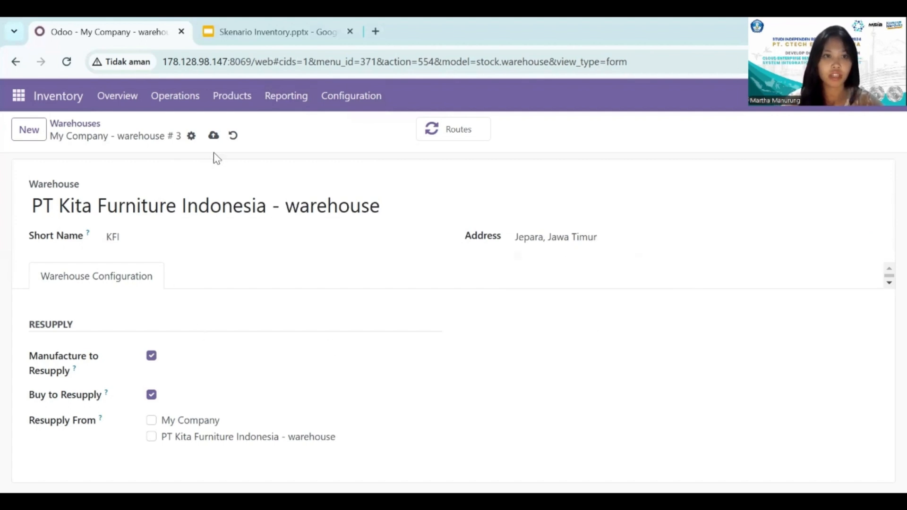
click(213, 137)
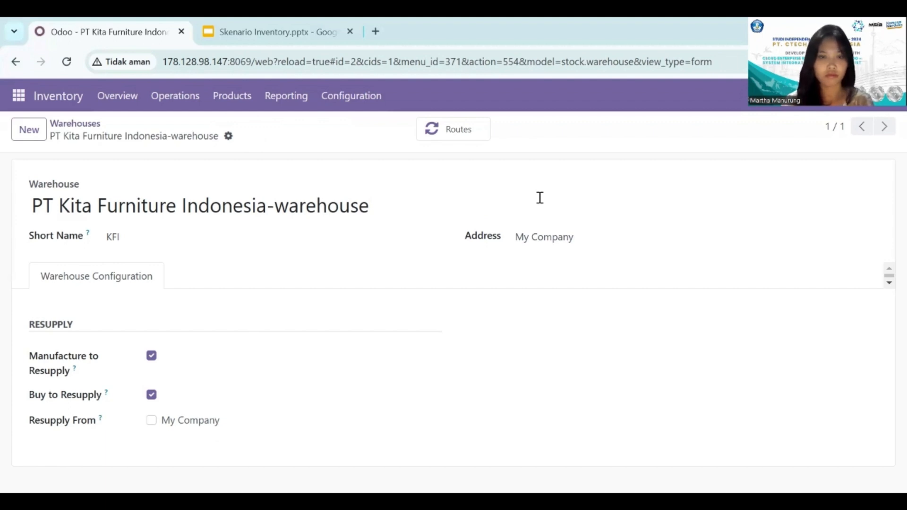
Create a new location from the Inventory app's locations list and name it KFI-Stock.
click(329, 108)
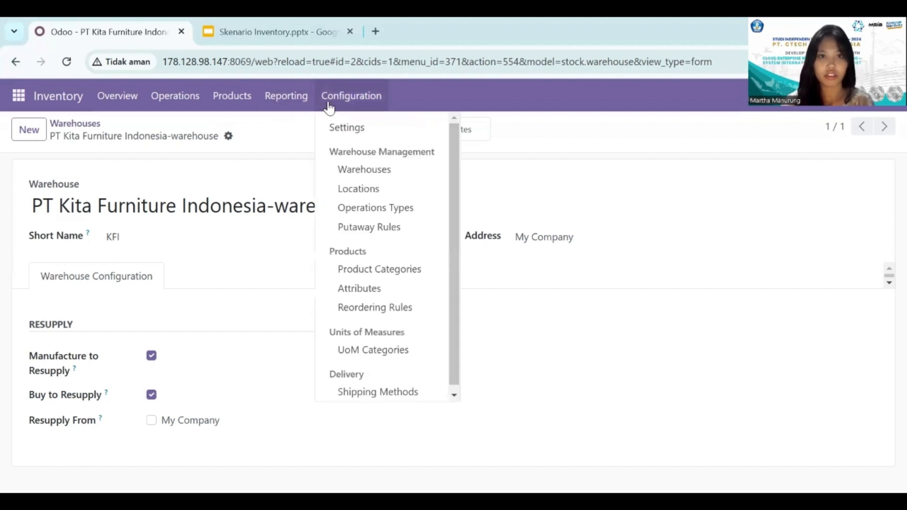
click(339, 189)
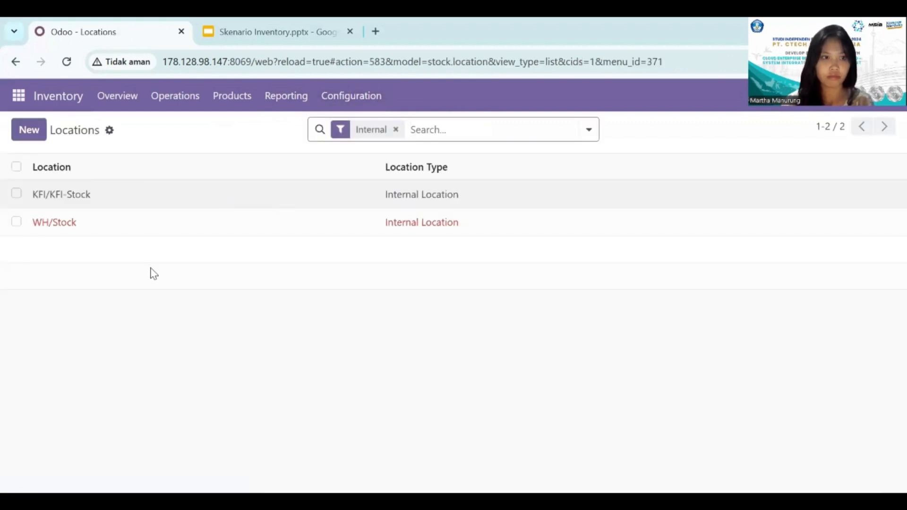
click(37, 137)
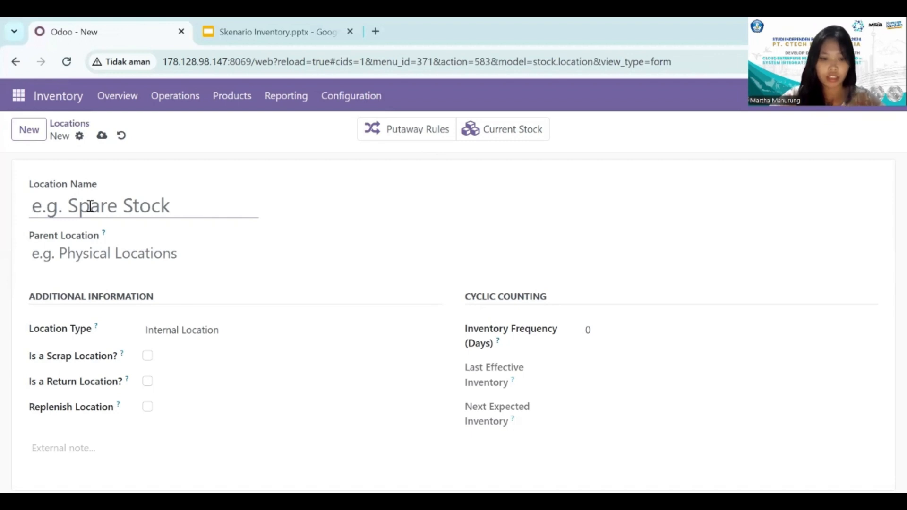
text(KFI)
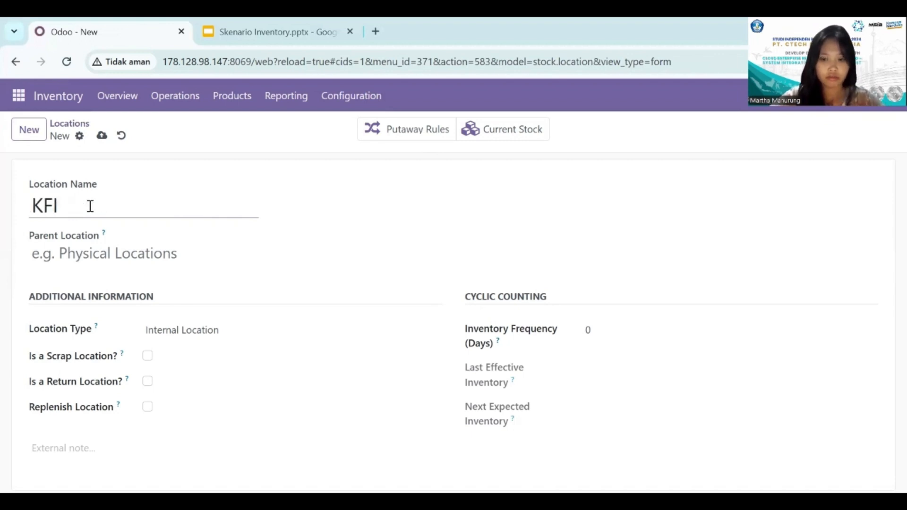
text(-Stocl)
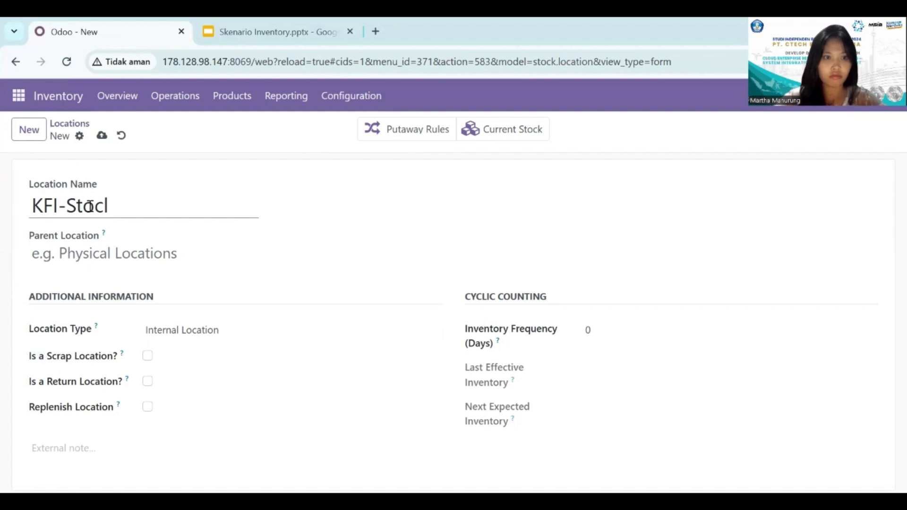
key(BackSpace)
text(k)
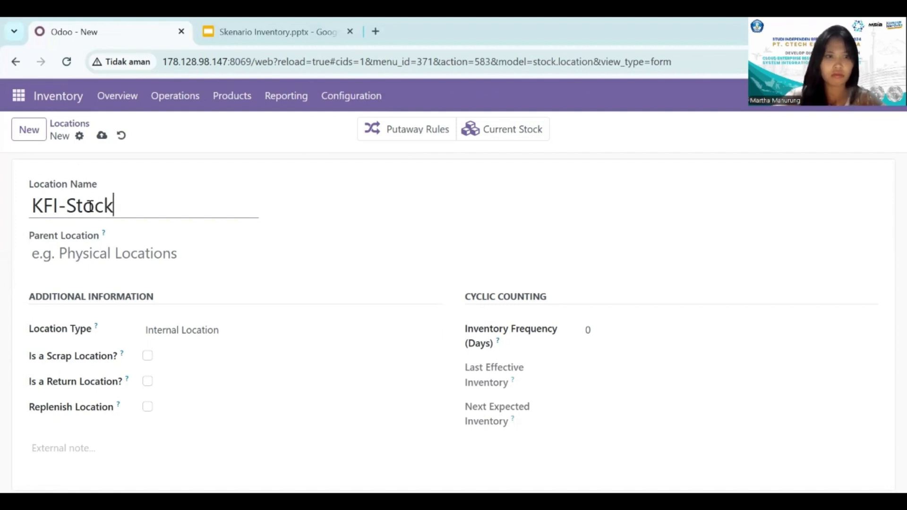
Set KFI as the parent location of KFI-Stock and save the location.
click(92, 250)
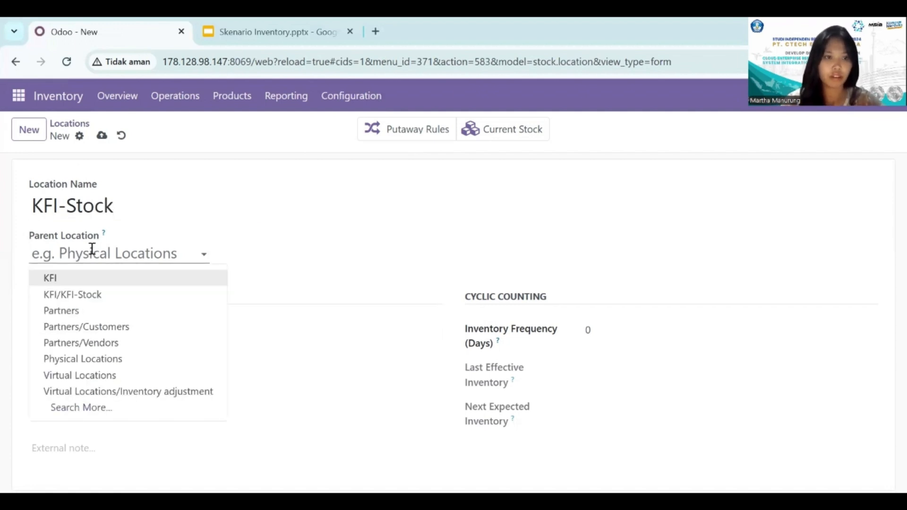
click(93, 282)
click(329, 307)
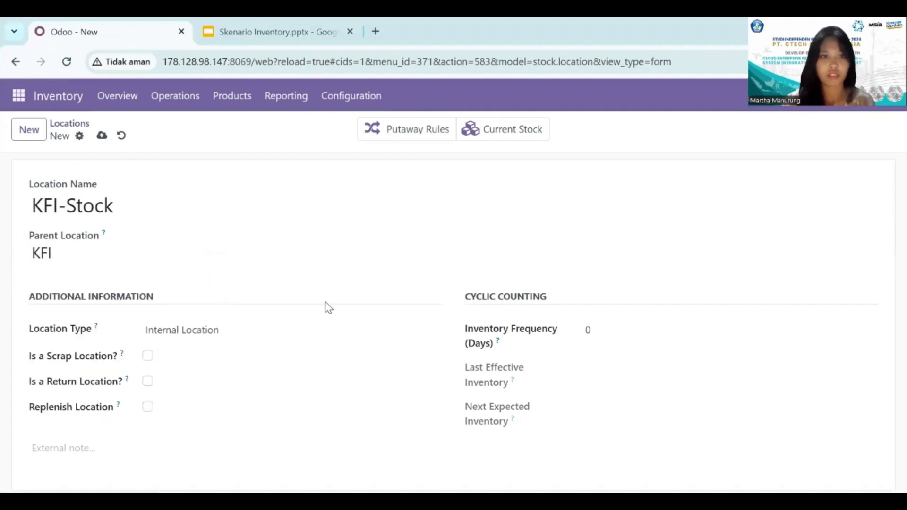
click(104, 138)
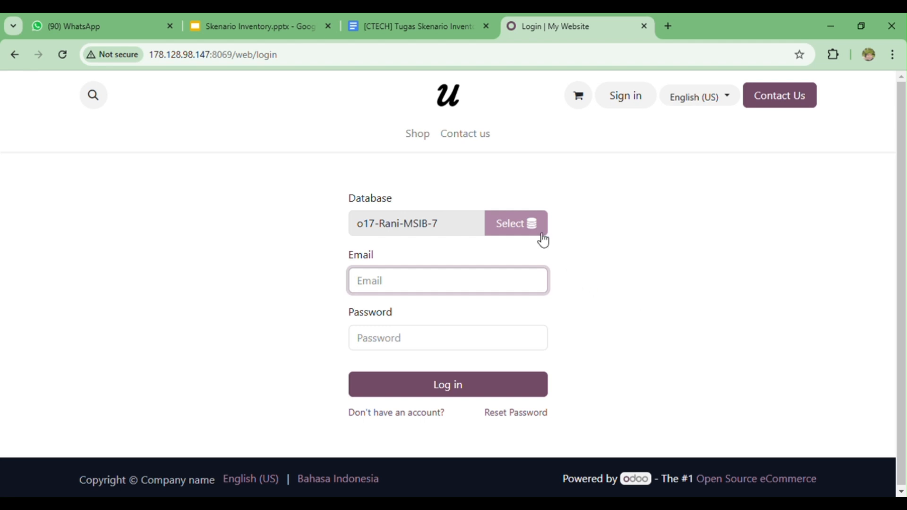
Choose the o17-MSIB-7-Kelompok-4 database for the login.
click(518, 221)
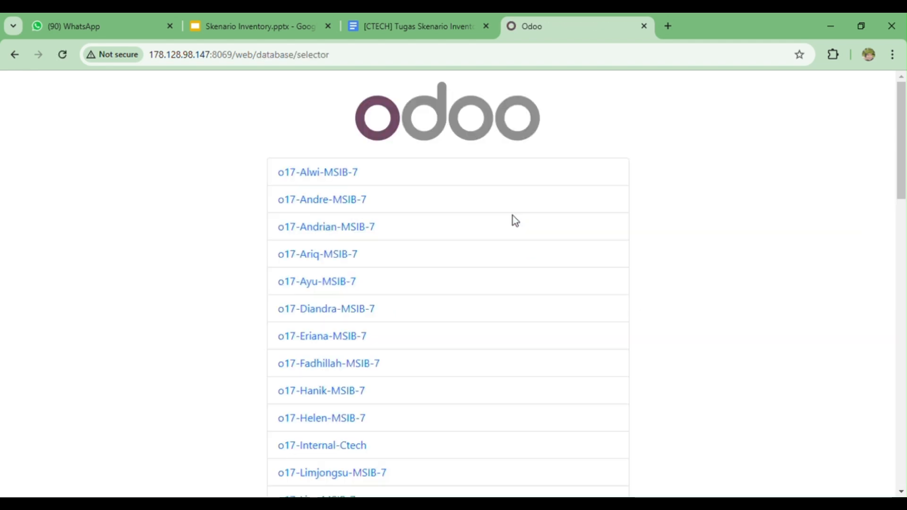
scroll(470, 310, down, 5)
scroll(472, 310, down, 4)
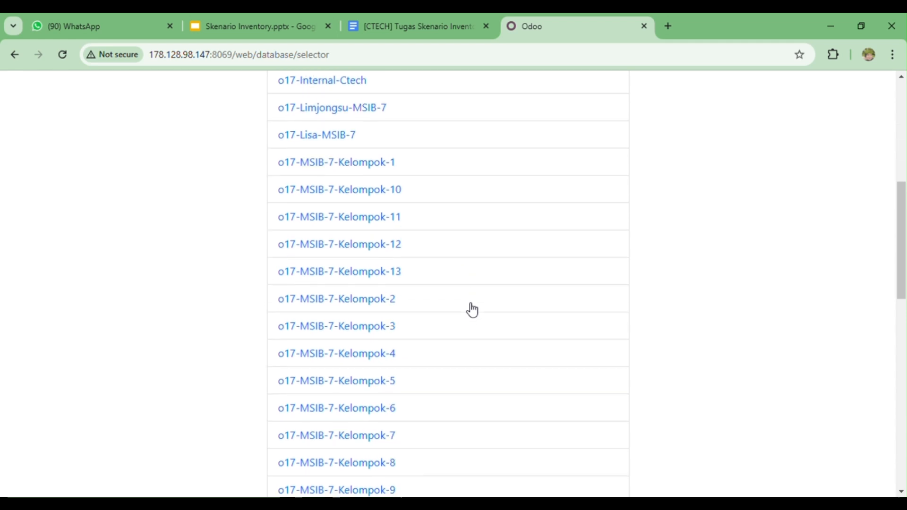
click(387, 290)
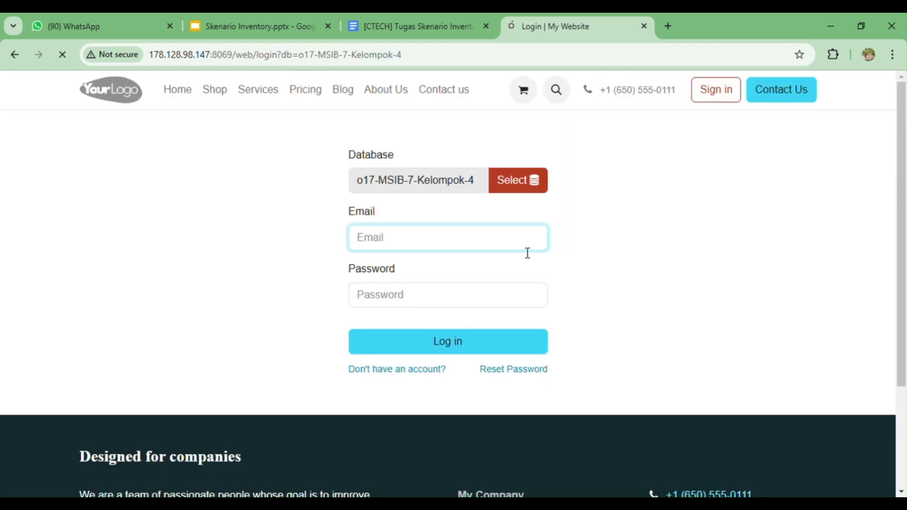
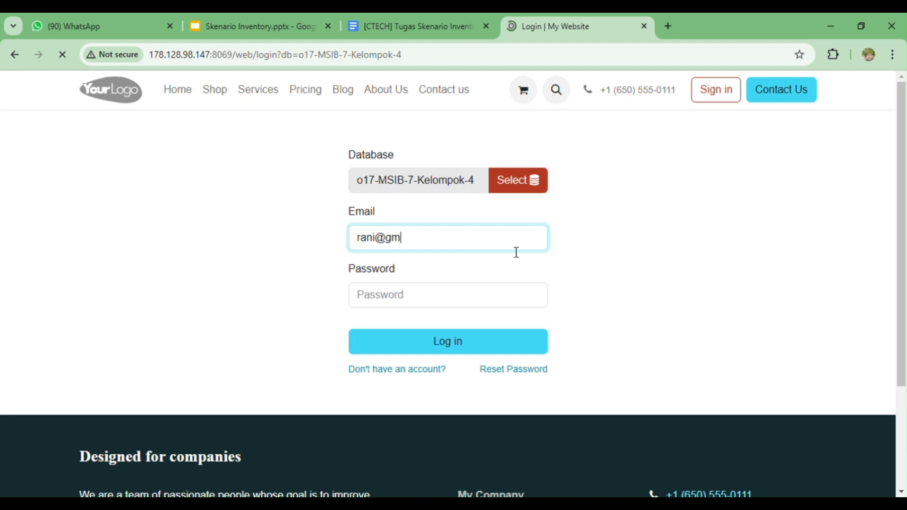
Log in to the Kelompok-4 database with the Admin Inventory user's e-mail and account password.
click(487, 296)
text(***)
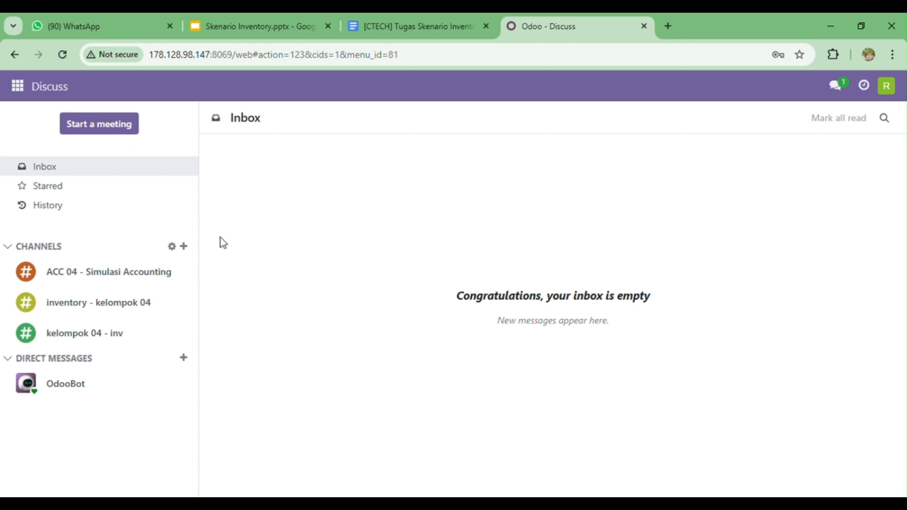
Open the product list of the Inventory app.
click(17, 86)
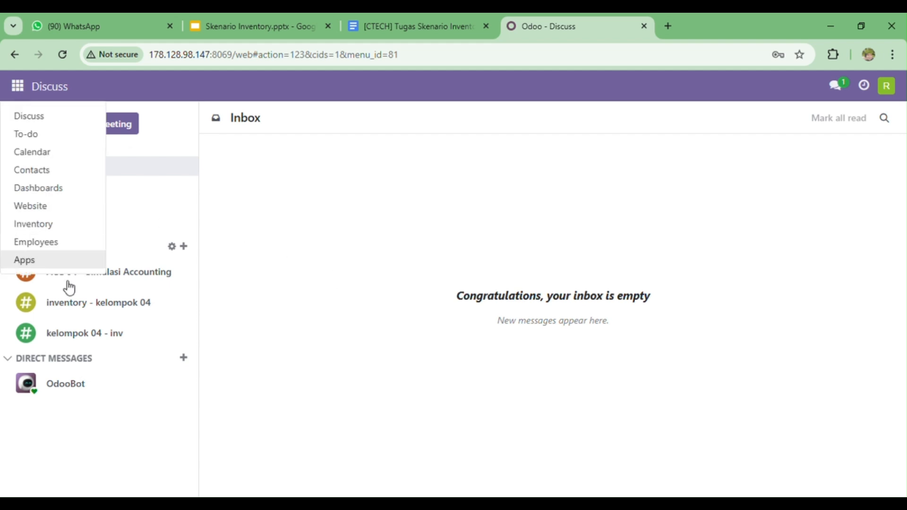
click(57, 227)
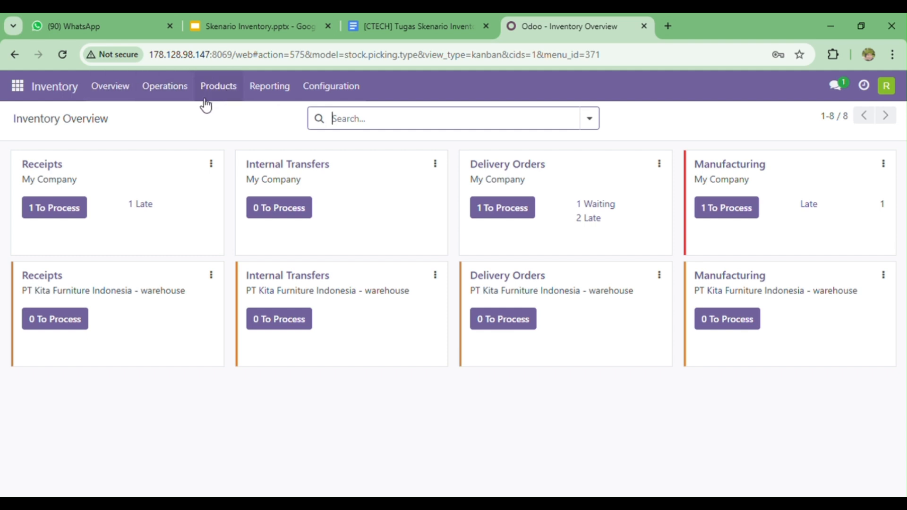
click(240, 94)
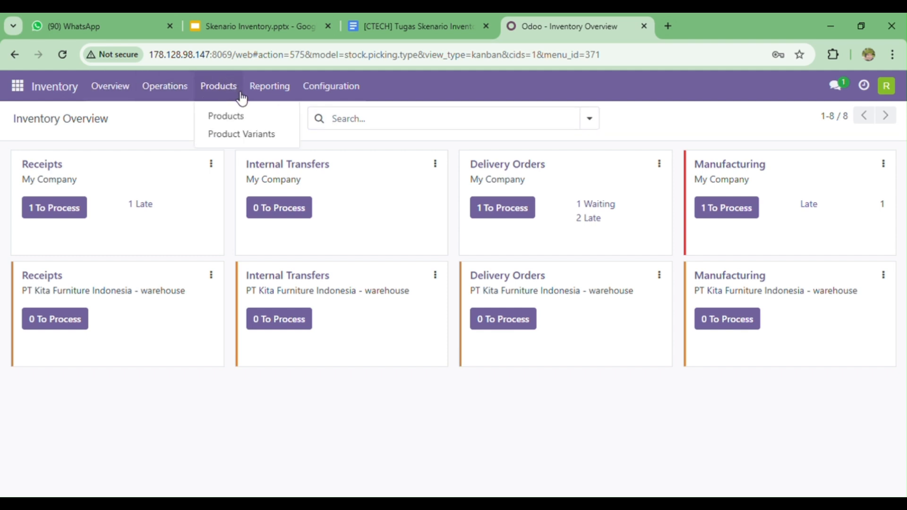
click(238, 116)
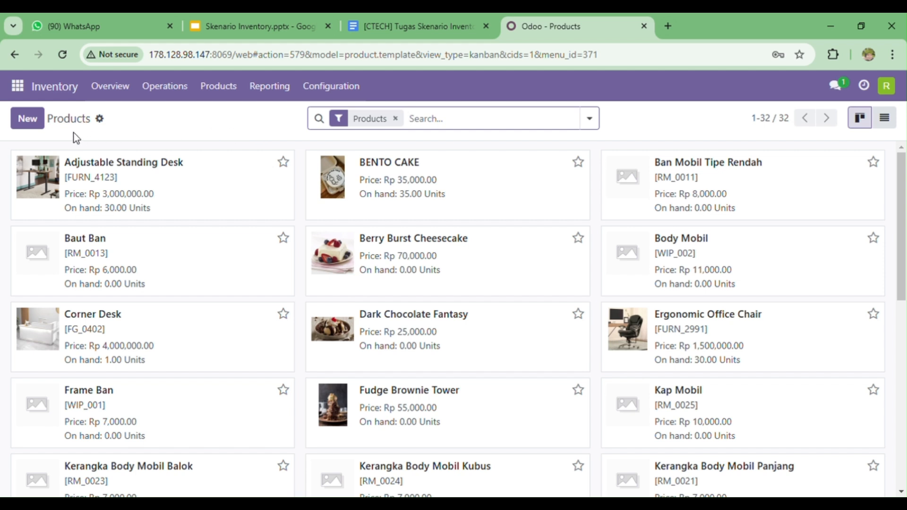
Upload the file import data product.xlsx to the product import, test its data and import the products.
click(100, 119)
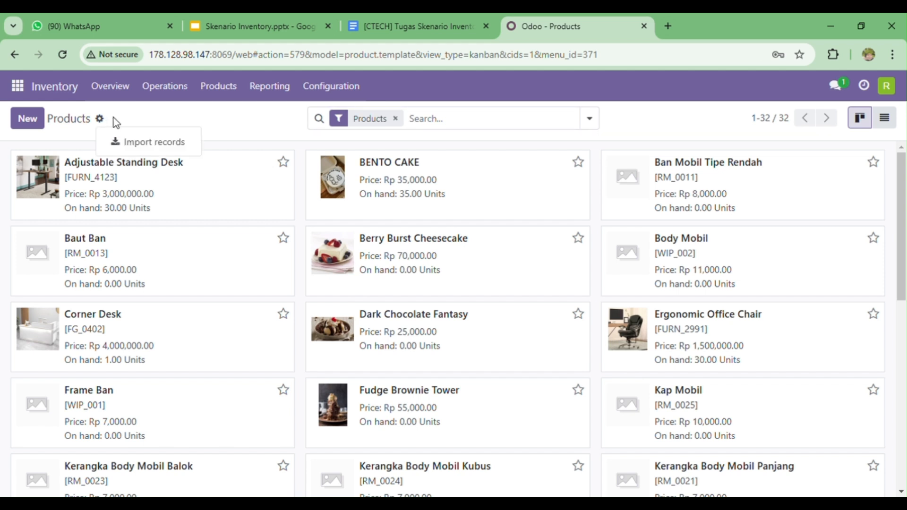
click(193, 144)
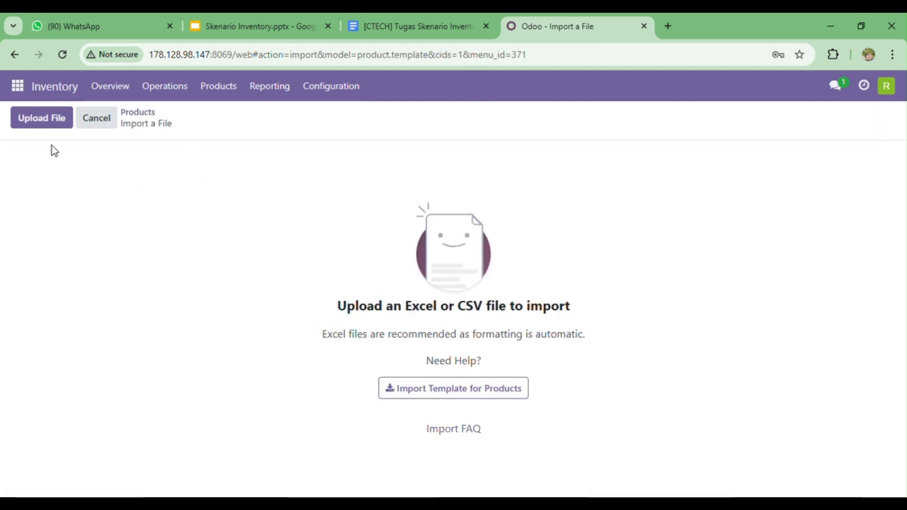
click(45, 126)
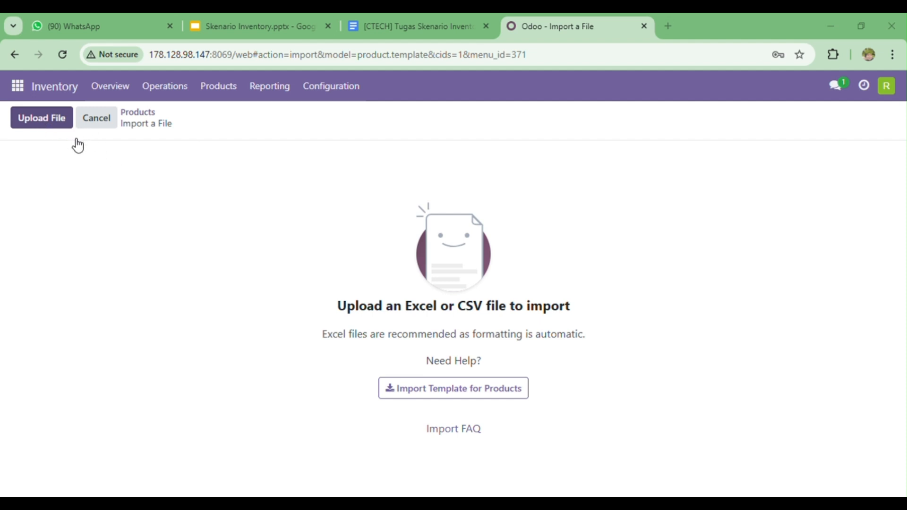
double_click(196, 137)
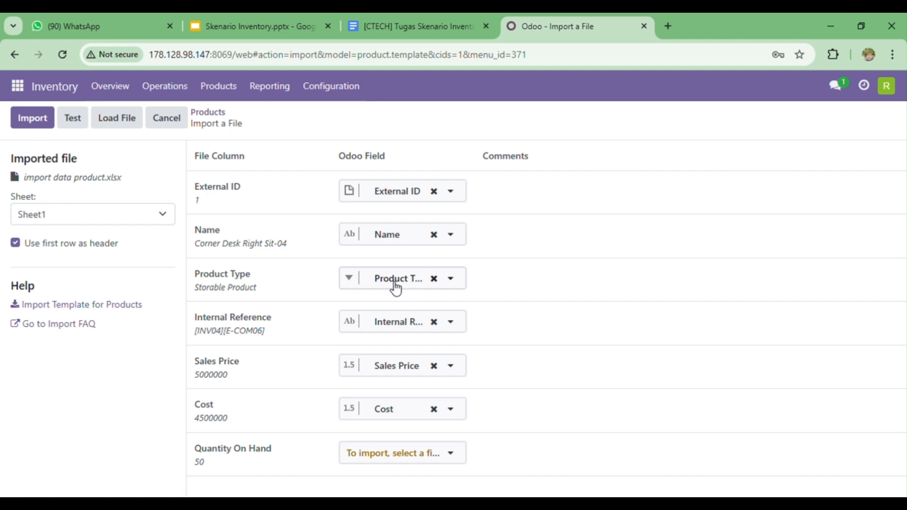
click(82, 124)
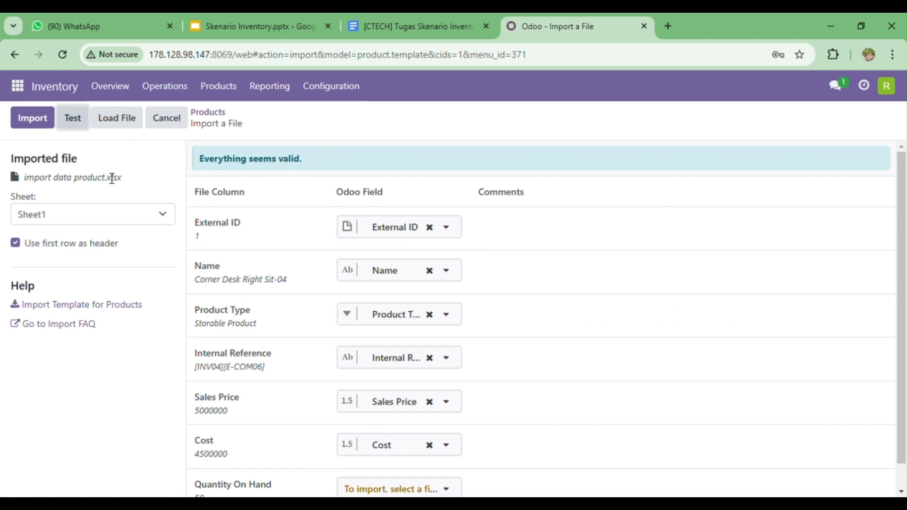
click(38, 121)
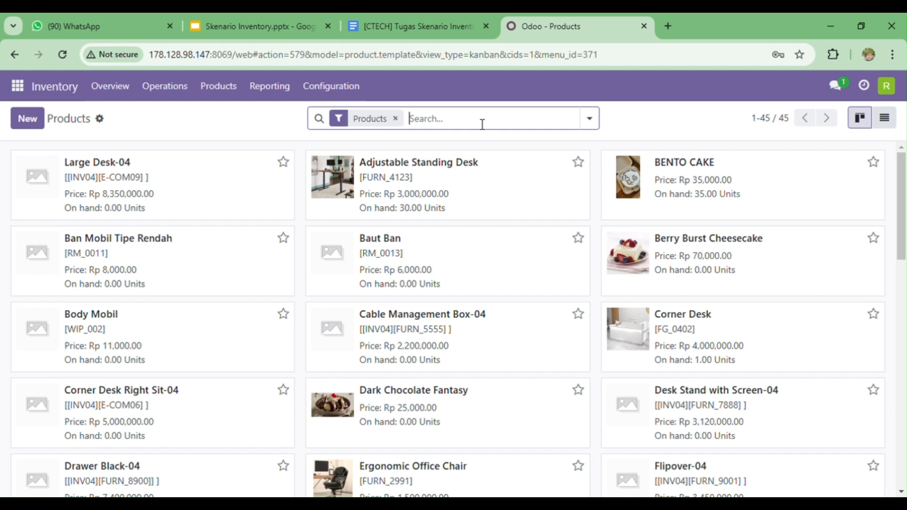
Search the product list for INV04 and look through the imported products.
text(INV)
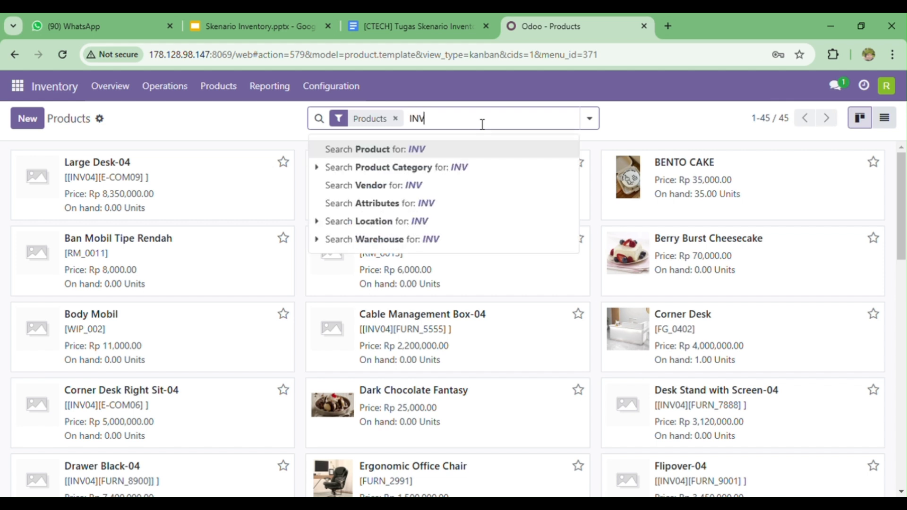
text(04)
key(Return)
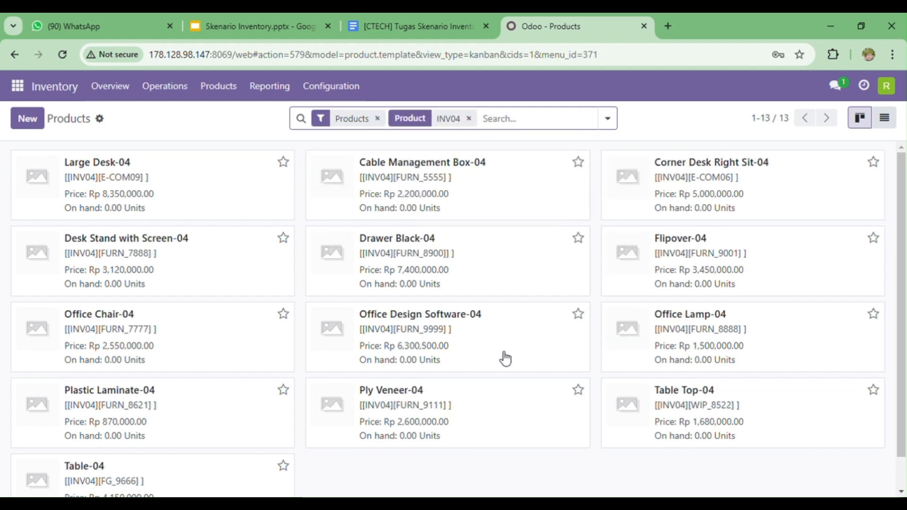
scroll(321, 370, down, 1)
scroll(322, 371, up, 1)
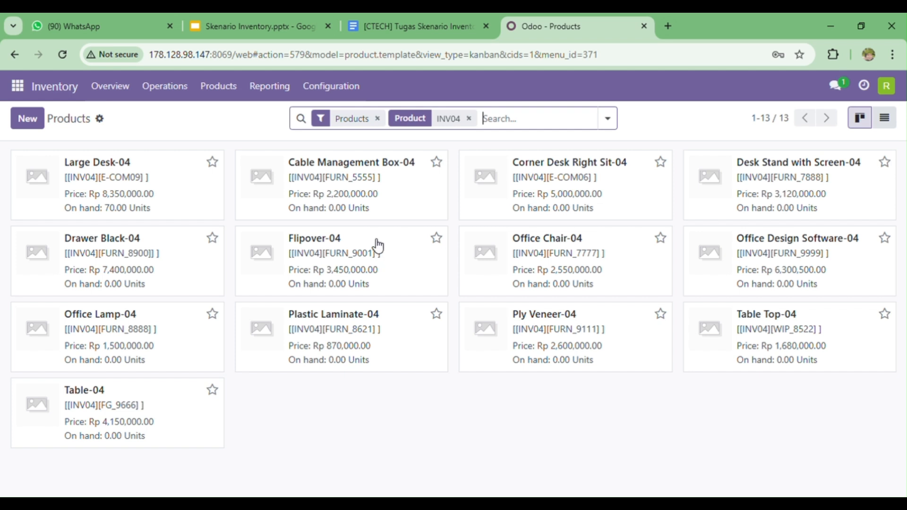
Add a WH/Stock quantity line for Cable Management Box-04 with 82 units counted, apply it and return to the product list.
click(387, 199)
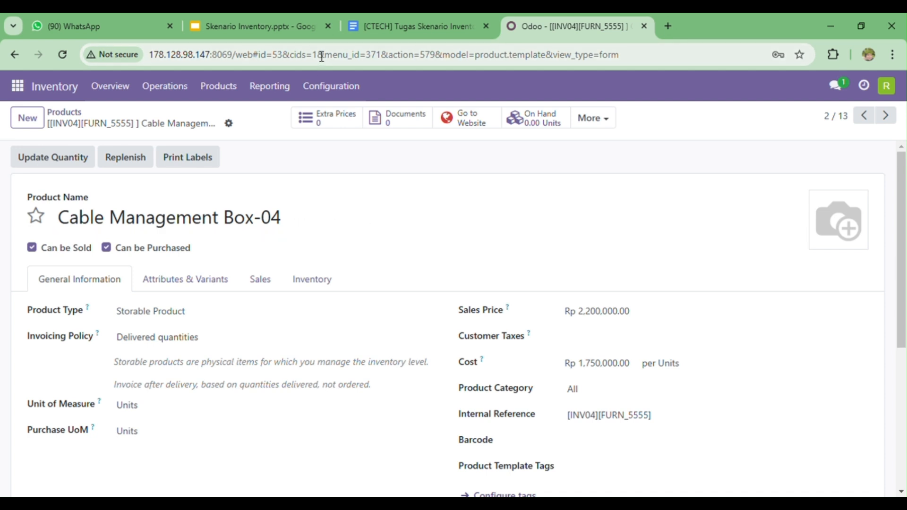
click(537, 122)
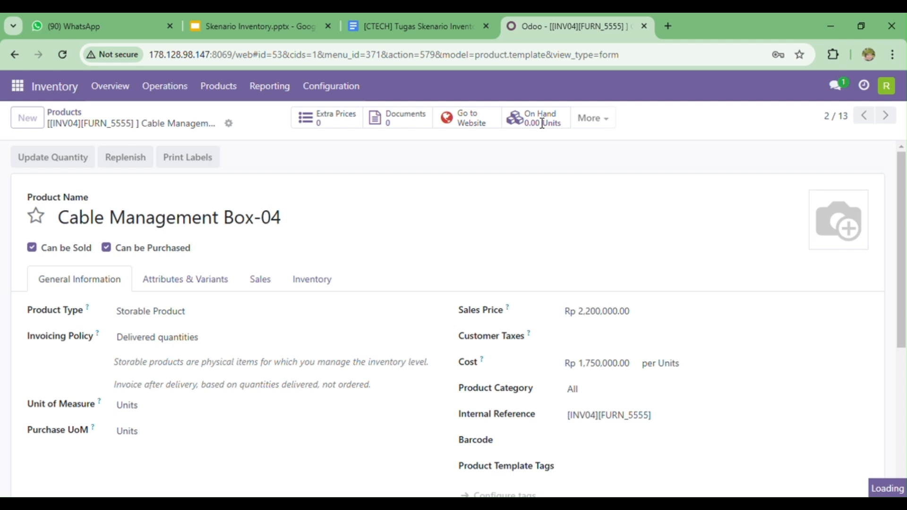
click(18, 120)
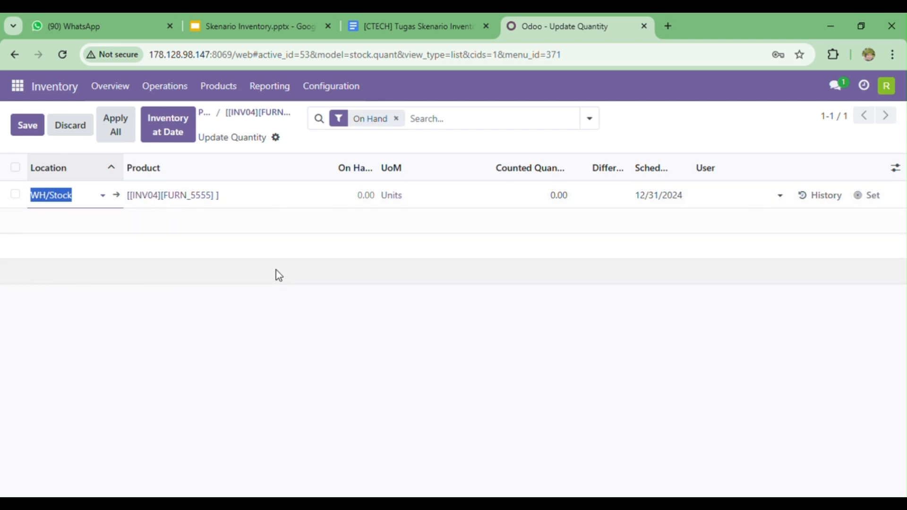
click(381, 503)
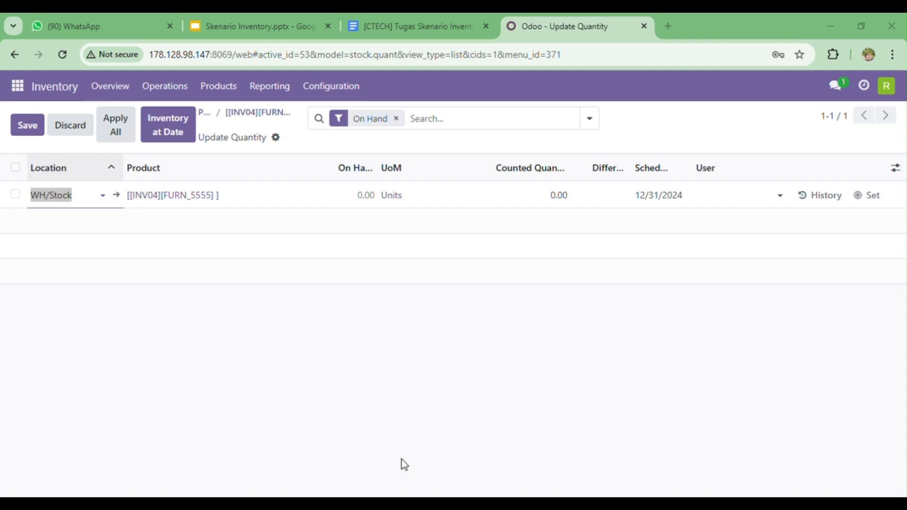
click(570, 194)
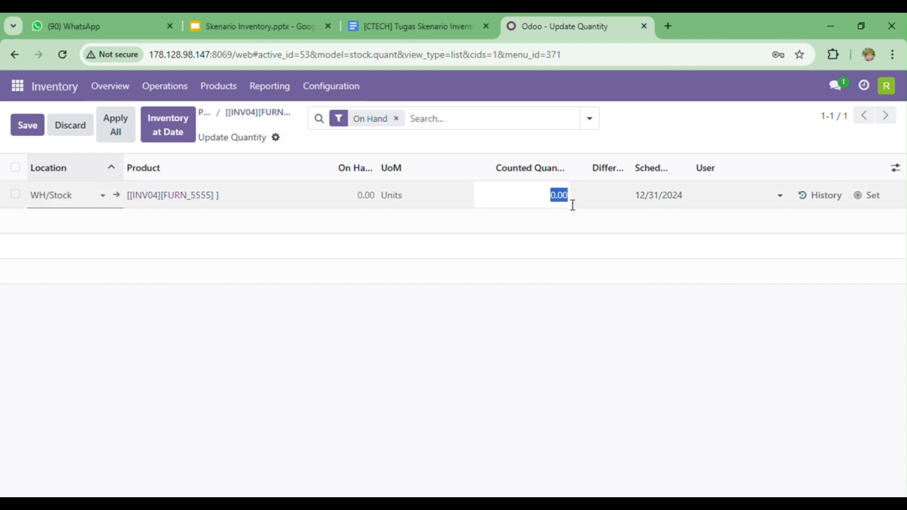
text(82)
click(868, 202)
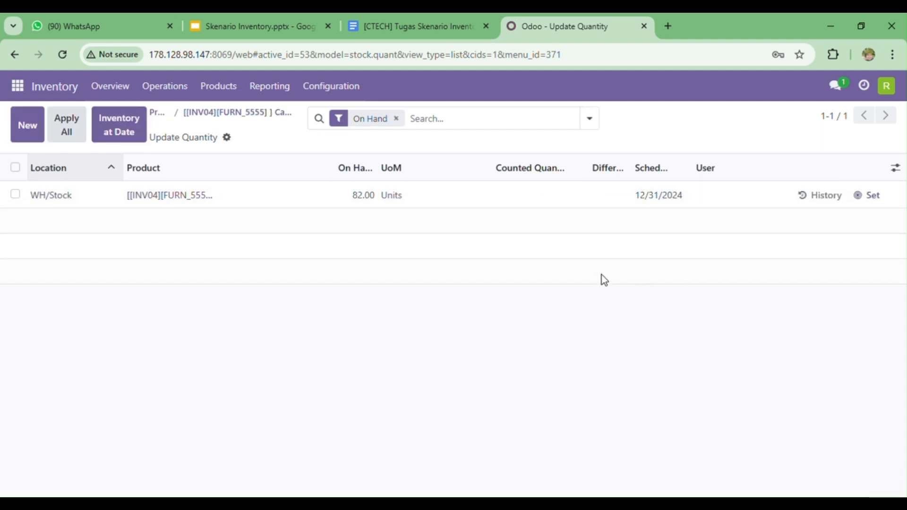
click(163, 117)
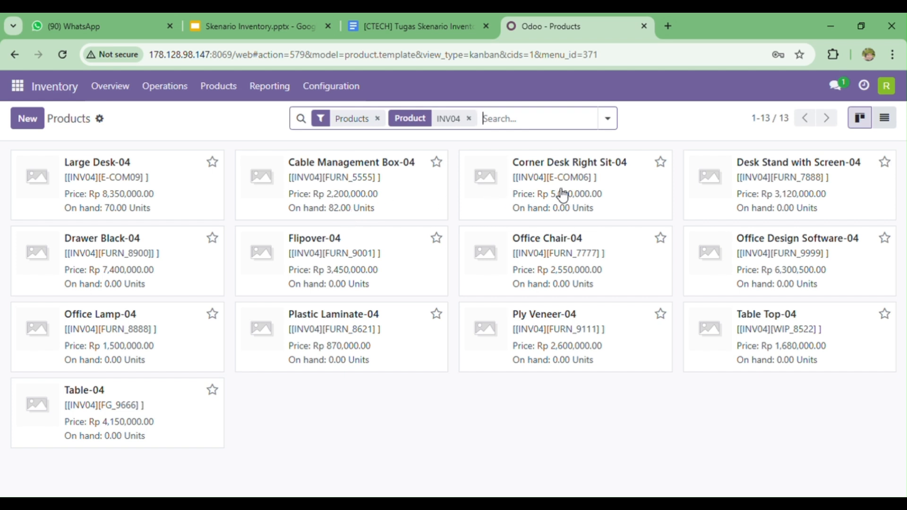
Clear the INV04 search, display the products in list view and search them for INV.
click(468, 118)
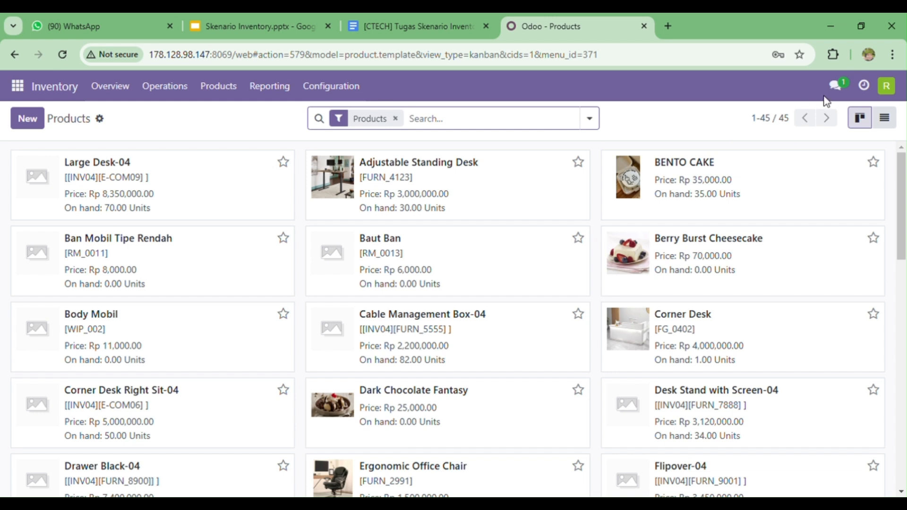
click(886, 118)
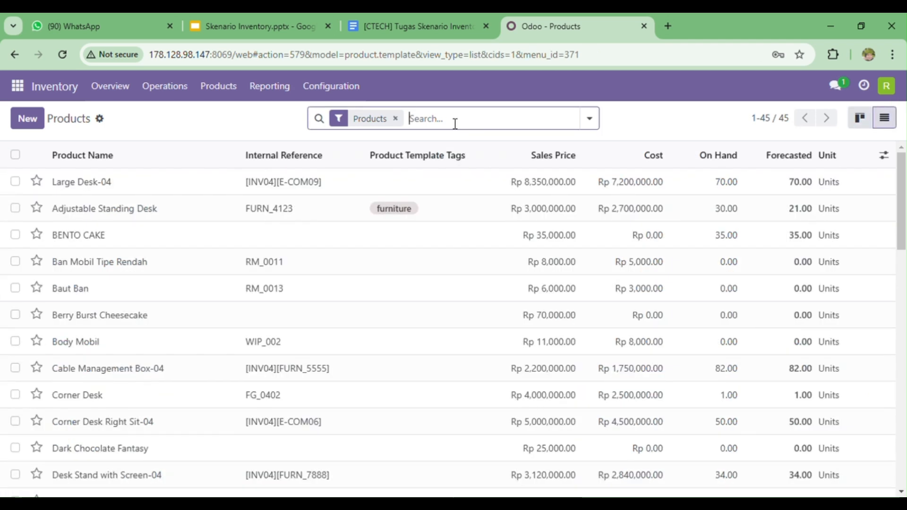
text(Ine)
key(BackSpace)
key(BackSpace)
text(NV)
key(Return)
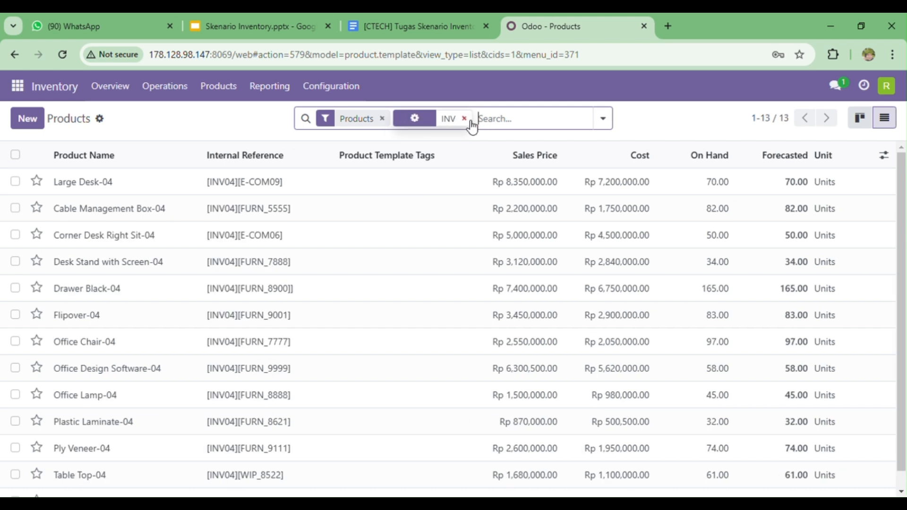
Replace the INV search with INV04 and examine the on-hand quantities of the imported products.
click(464, 119)
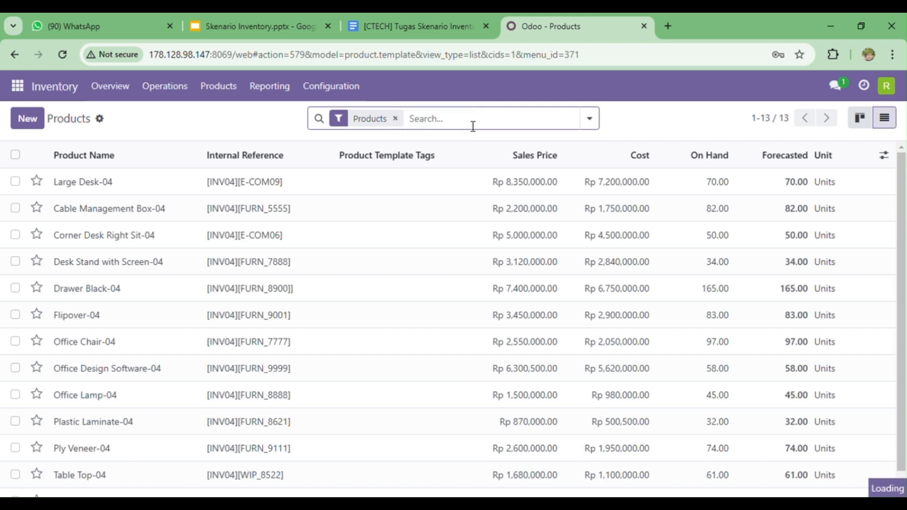
text(INV04)
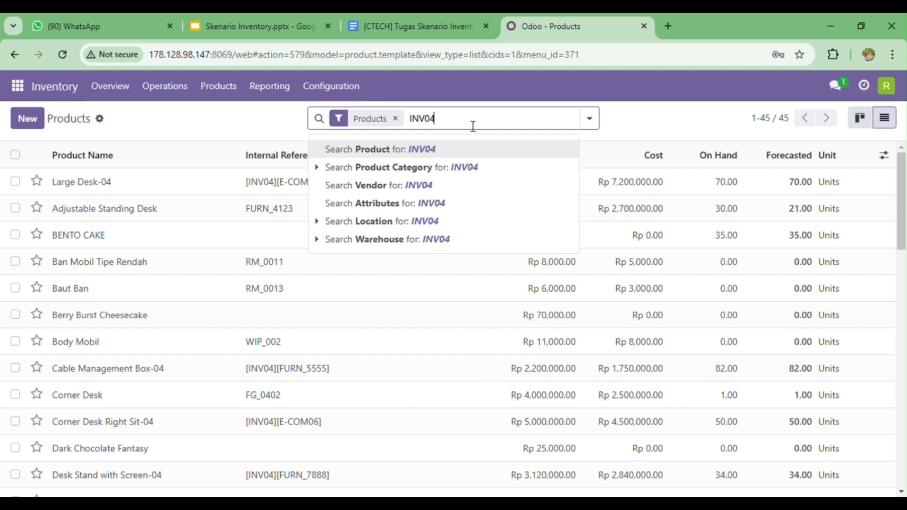
key(Return)
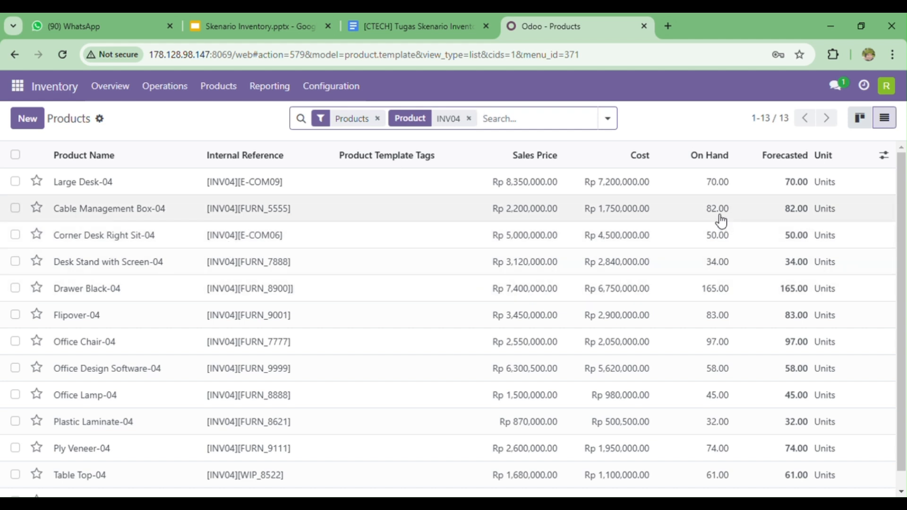
scroll(719, 360, down, 1)
scroll(720, 363, up, 1)
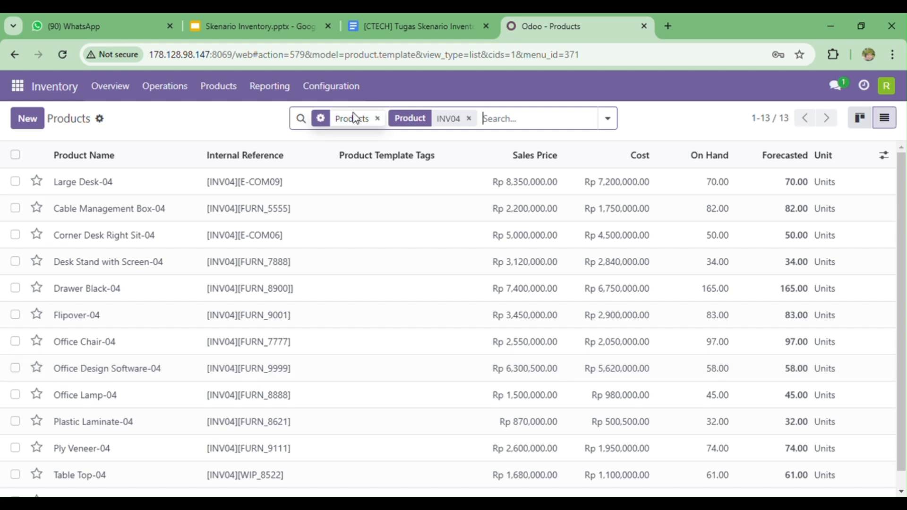
Open the physical inventory and search its lines for product INV04.
click(183, 93)
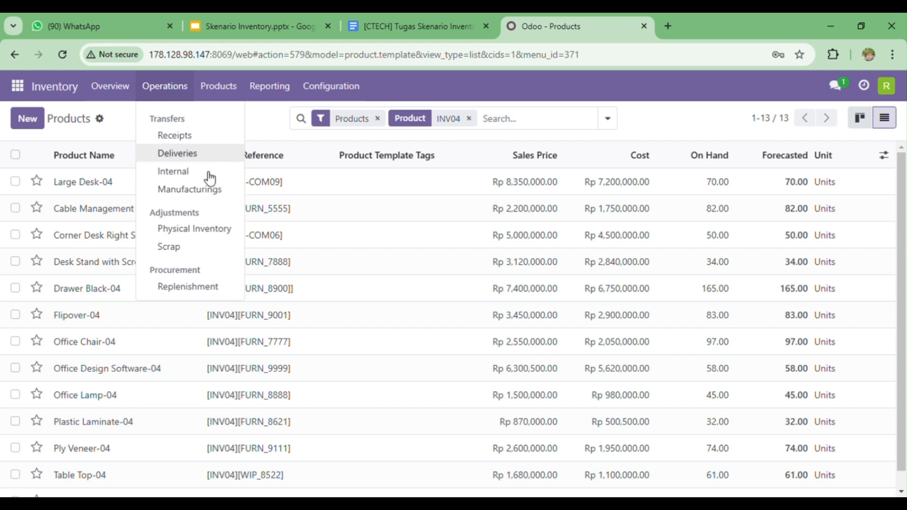
click(231, 232)
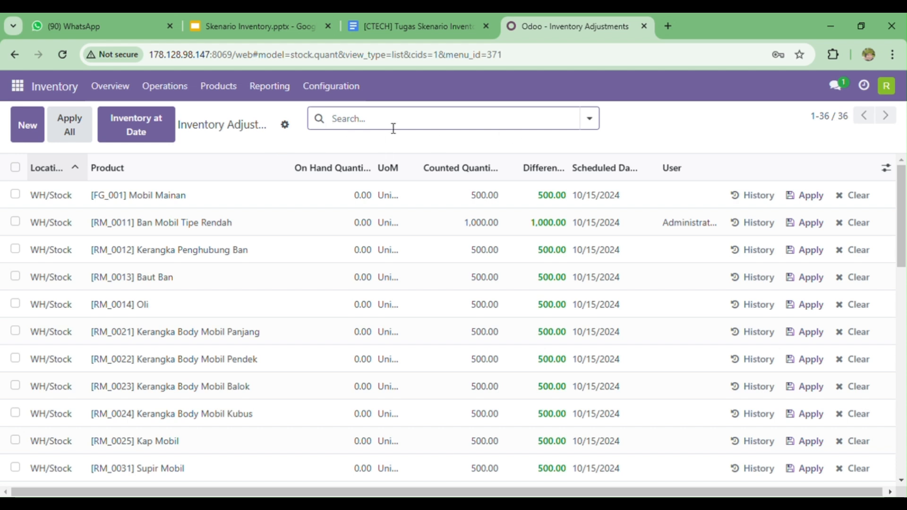
text(INV04)
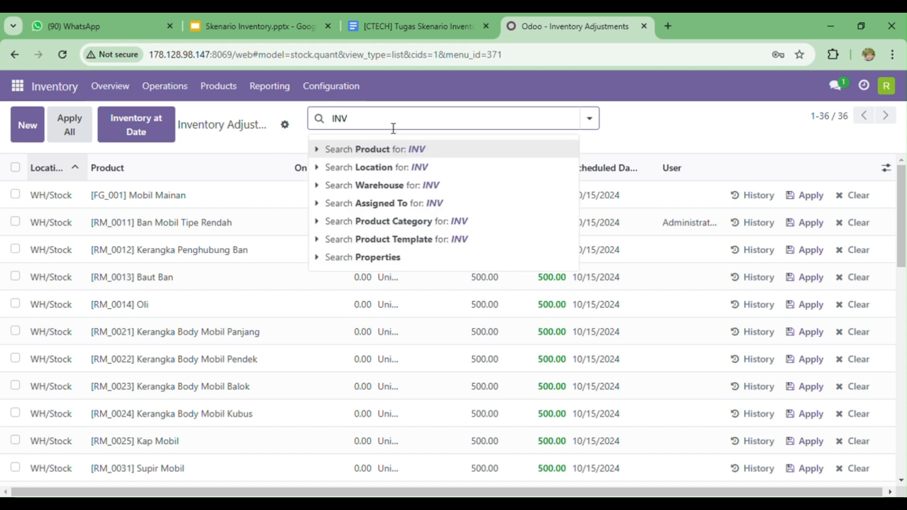
key(Return)
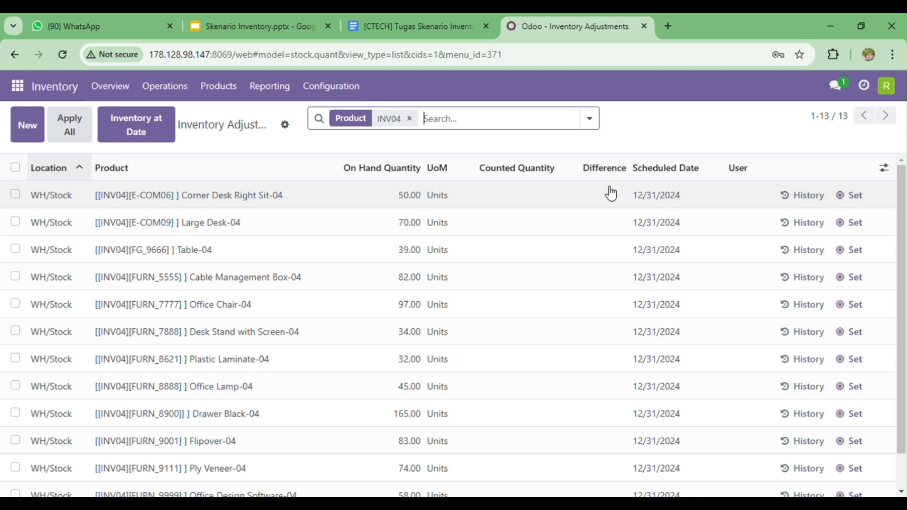
click(550, 195)
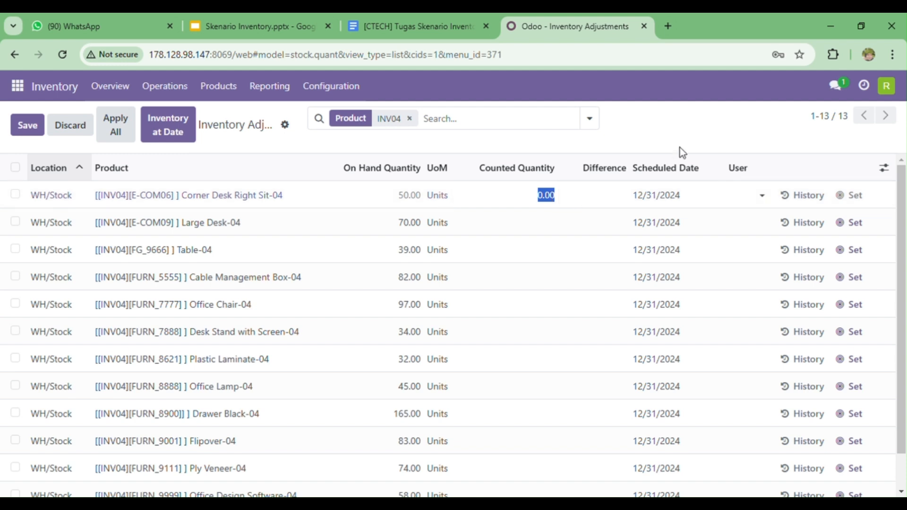
click(694, 131)
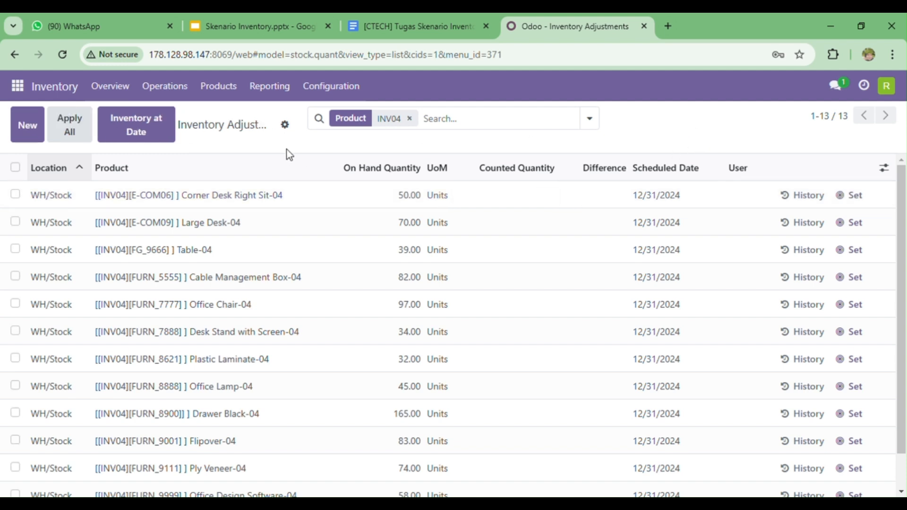
Load Inventory Adjustment.xlsx for import into the inventory adjustments and map its Counted column to the Counted Quantity field.
click(285, 126)
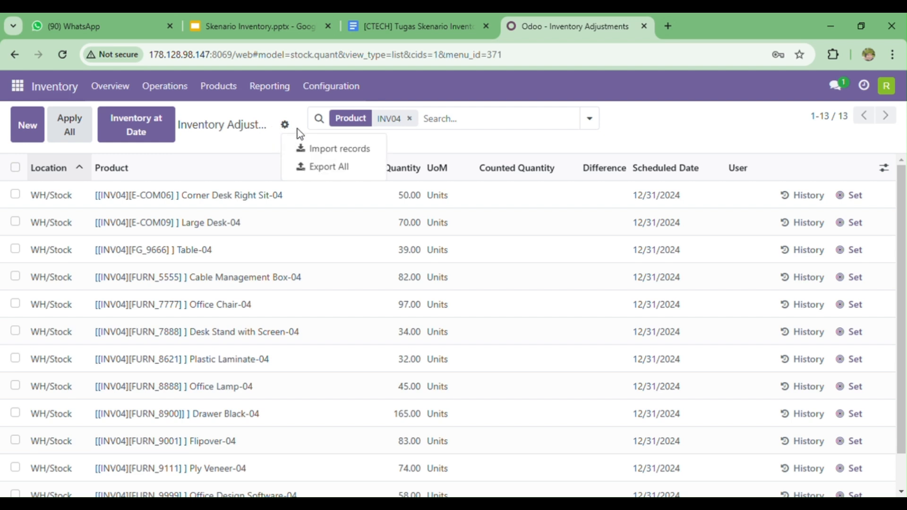
click(327, 150)
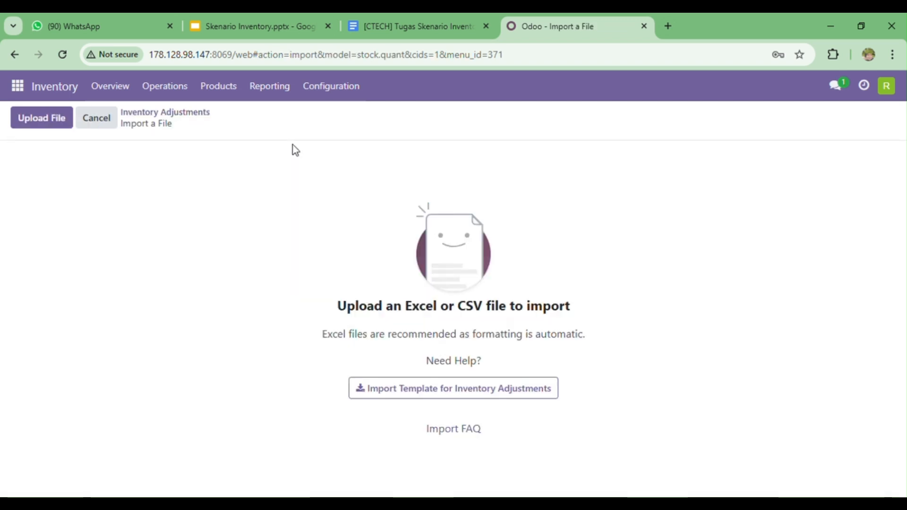
click(48, 122)
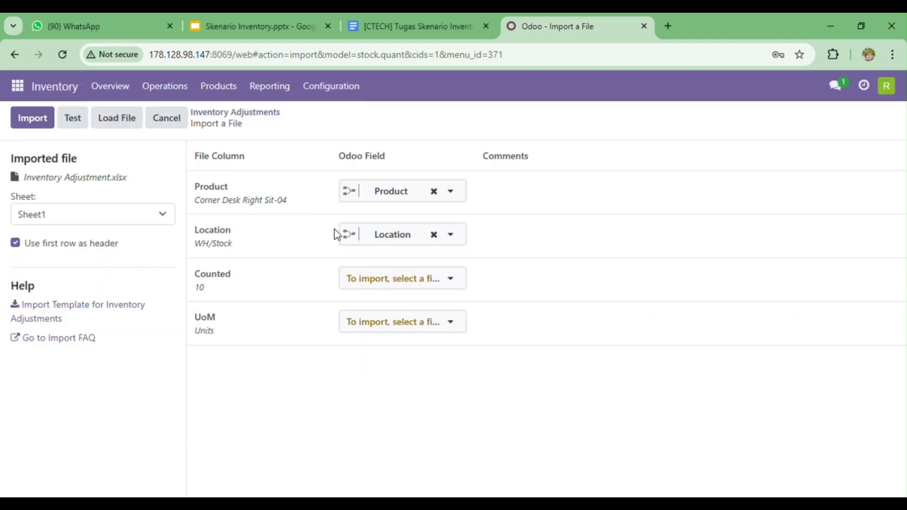
click(431, 284)
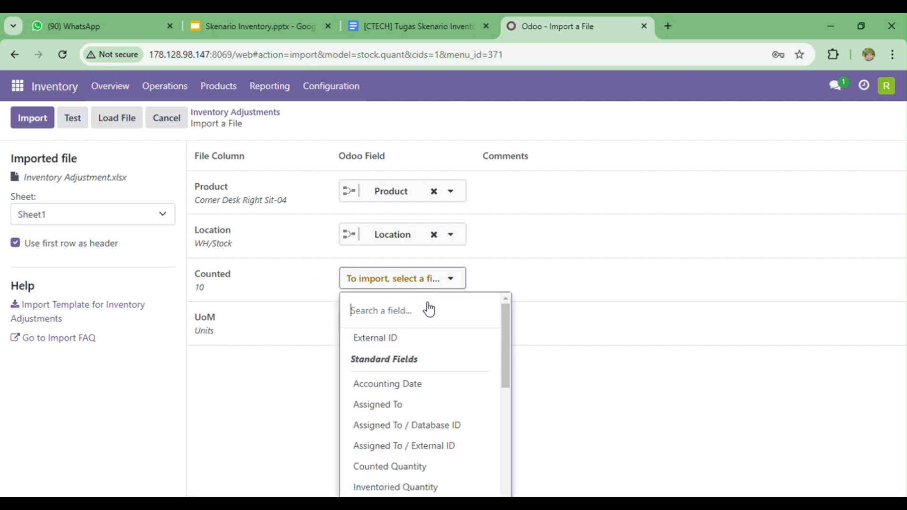
text(c)
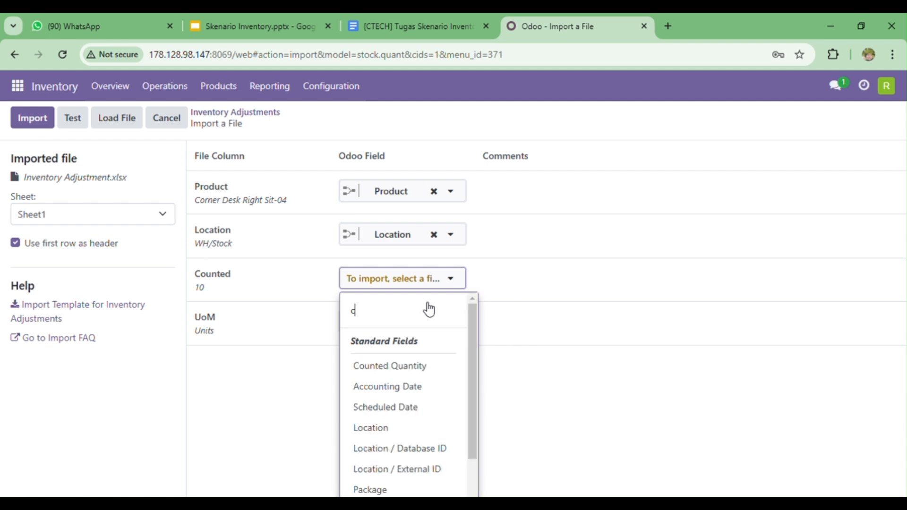
text(oun)
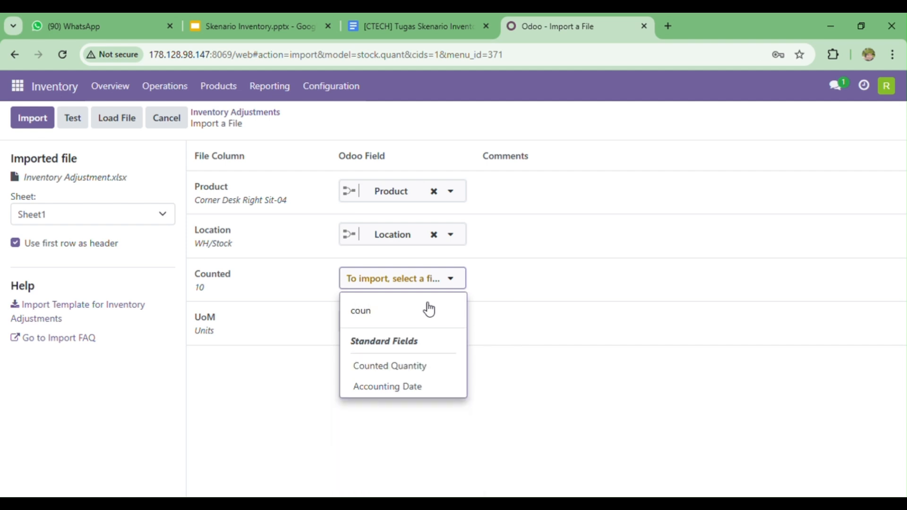
click(418, 366)
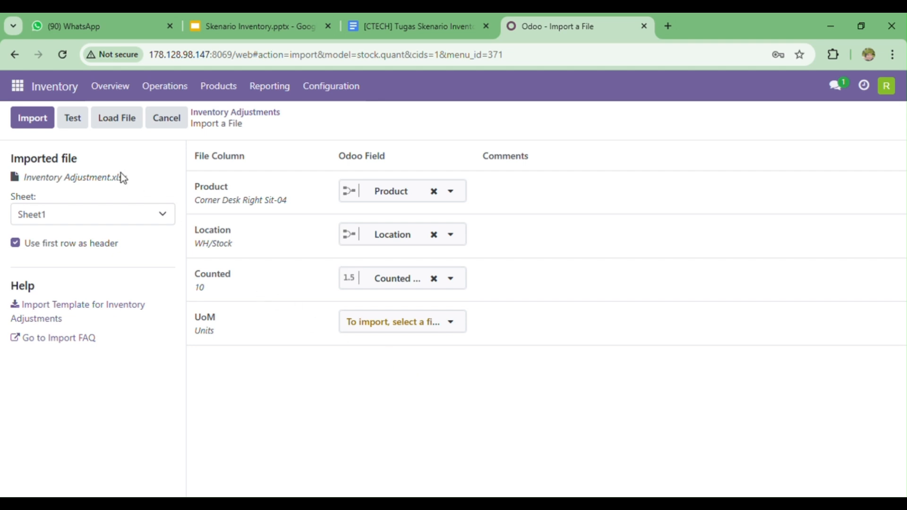
Test and import the adjustment file, and search the inventory adjustments for INV04.
click(76, 129)
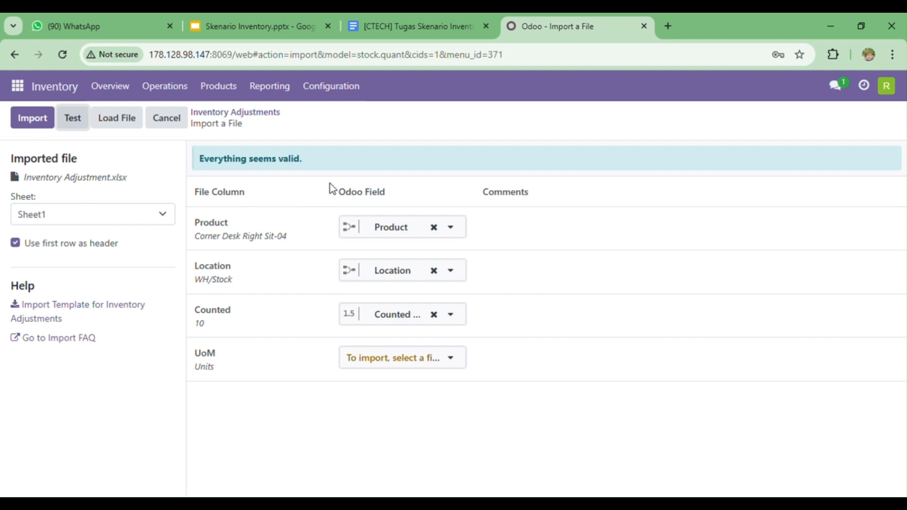
click(33, 118)
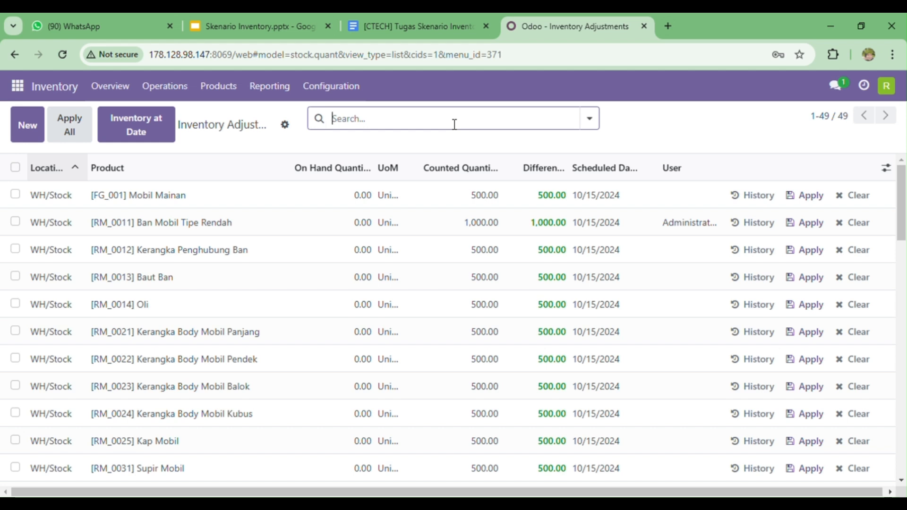
text(INV04)
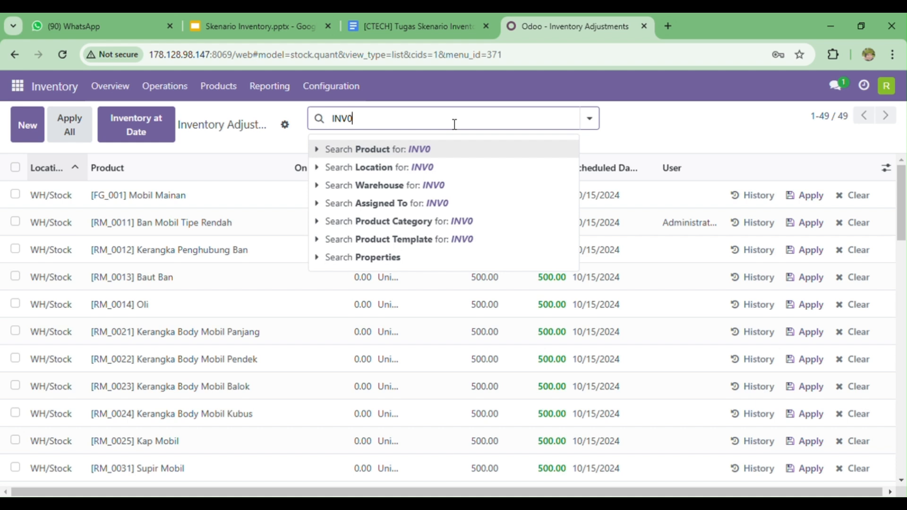
key(Return)
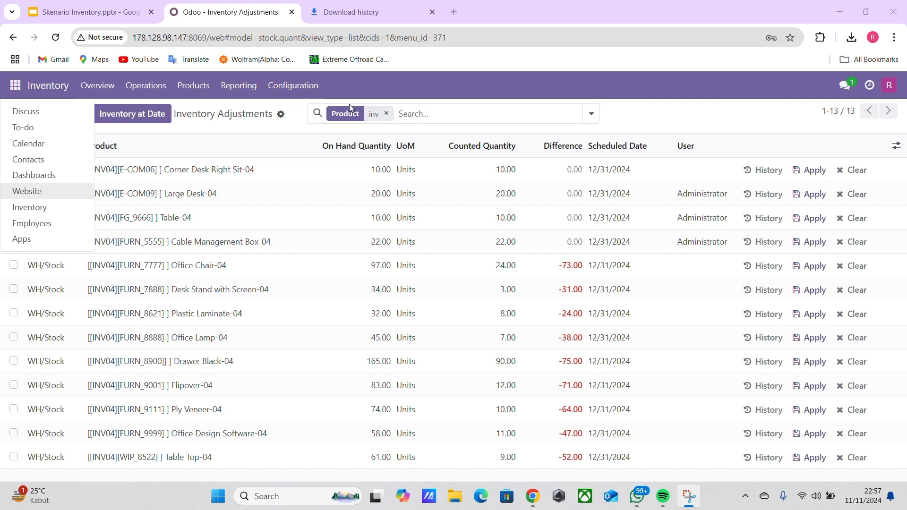
Switch to the Skenario Inventory presentation, read the Role User slide and return to Odoo.
click(95, 12)
click(57, 383)
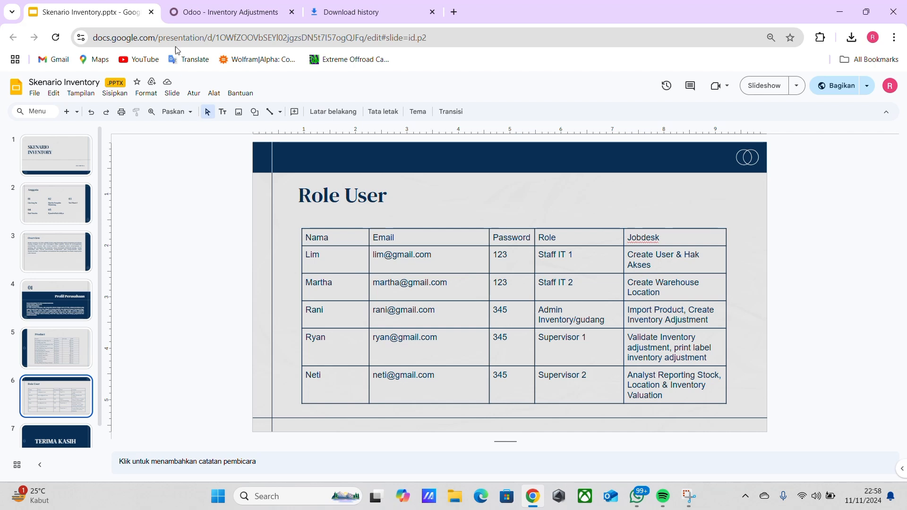
click(199, 14)
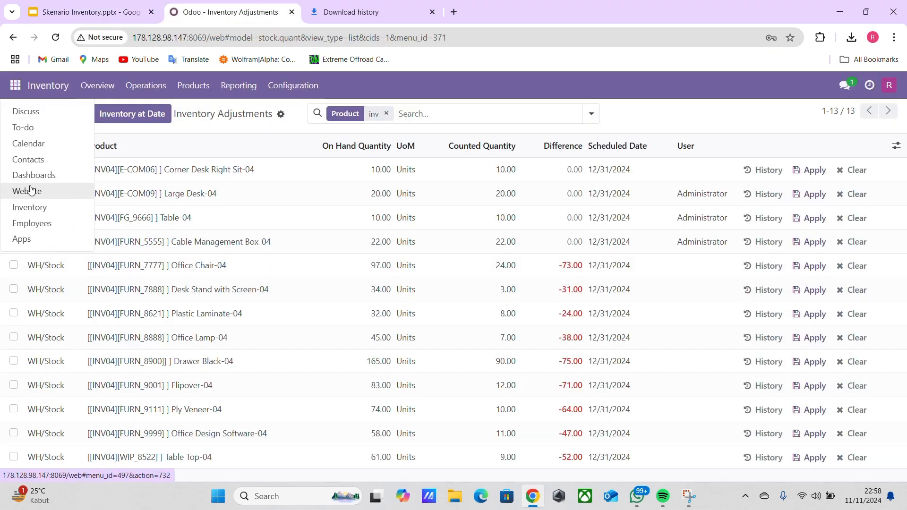
Reopen the physical inventory from the Inventory app and search its lines for product inv04.
click(29, 207)
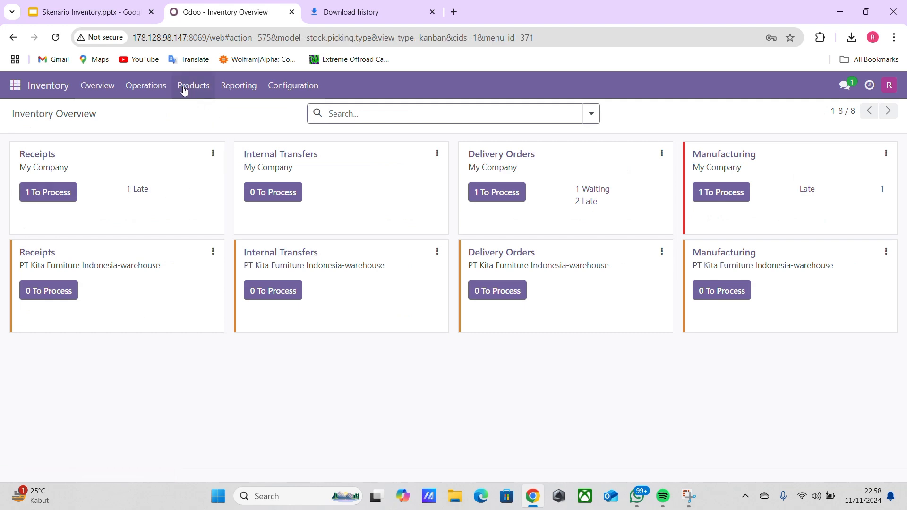
click(148, 86)
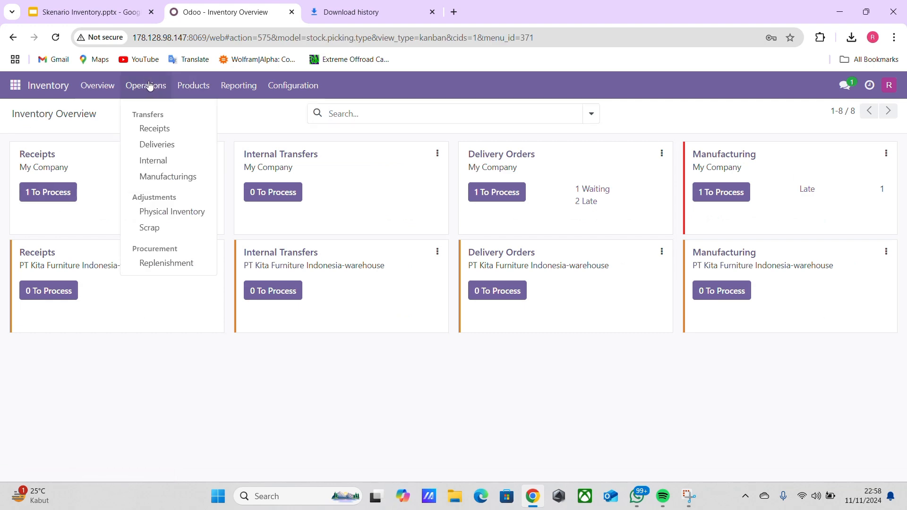
click(174, 213)
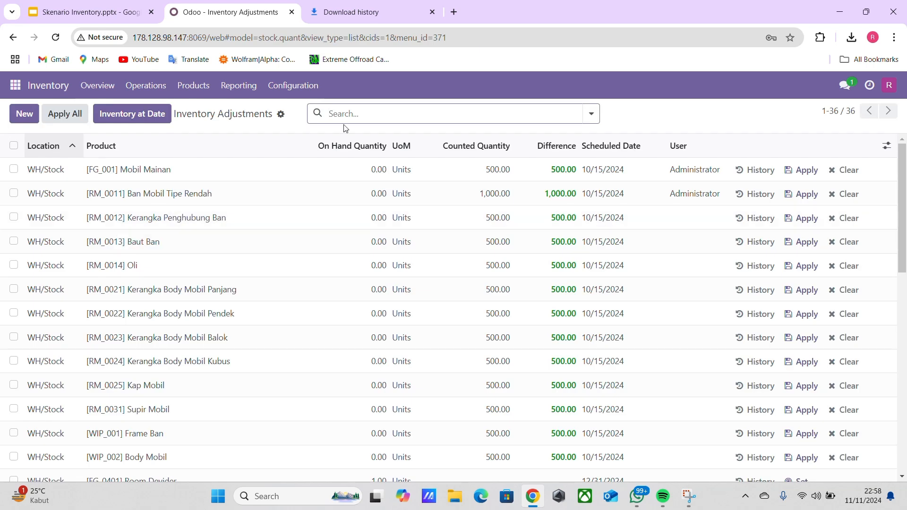
text(in)
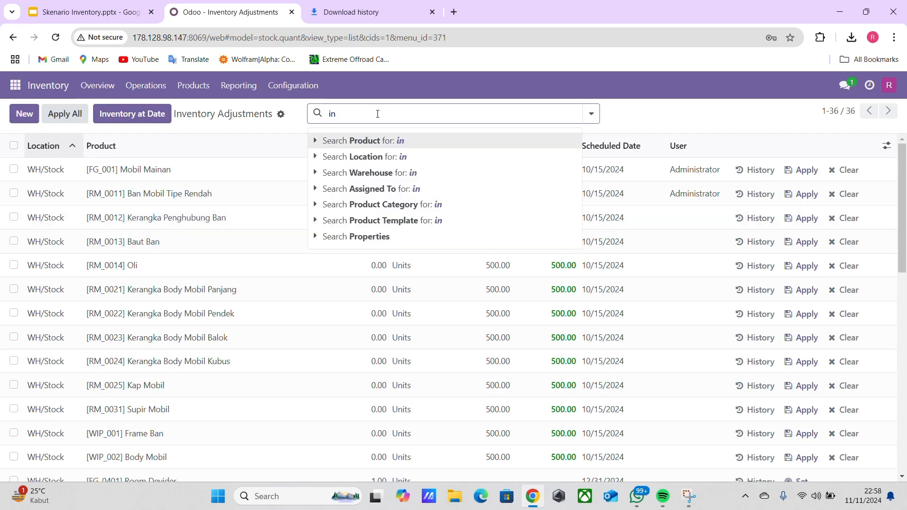
text(v04)
key(Return)
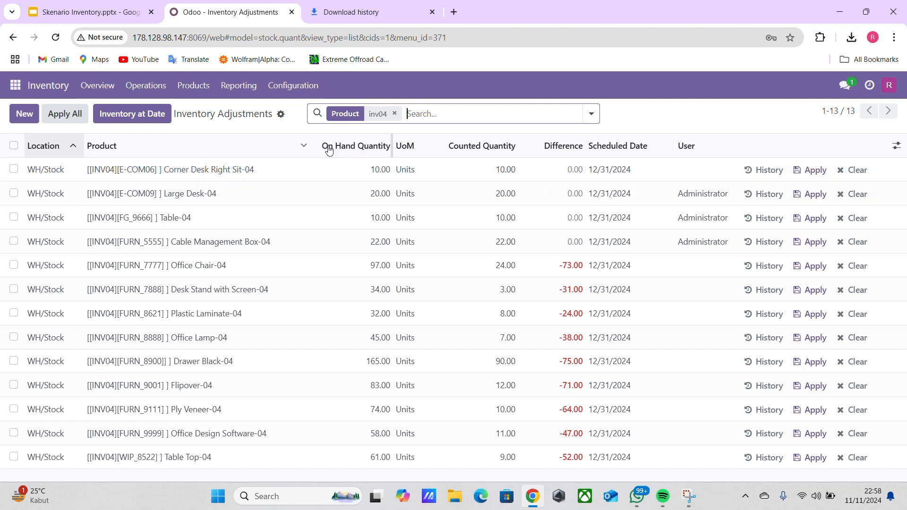
Switch to the Skenario Inventory presentation, review the Product and Role User slides and return to Odoo.
click(132, 8)
click(76, 268)
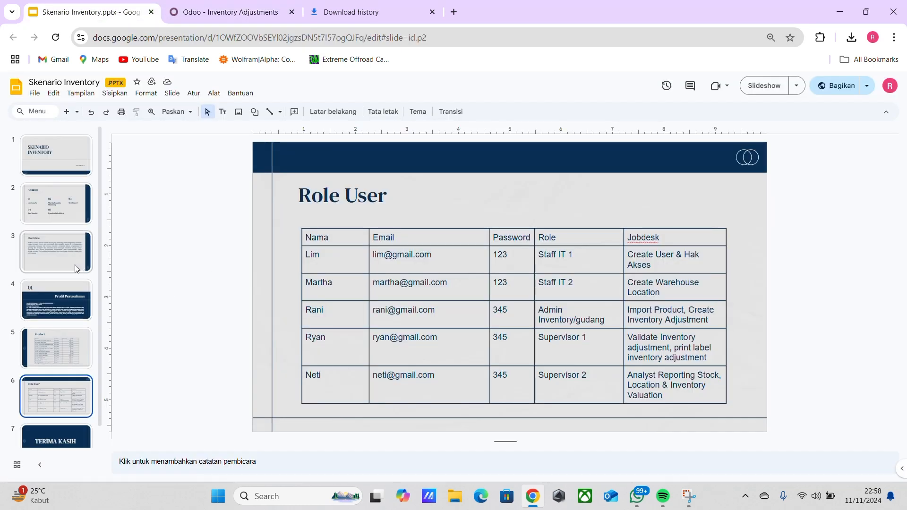
click(90, 336)
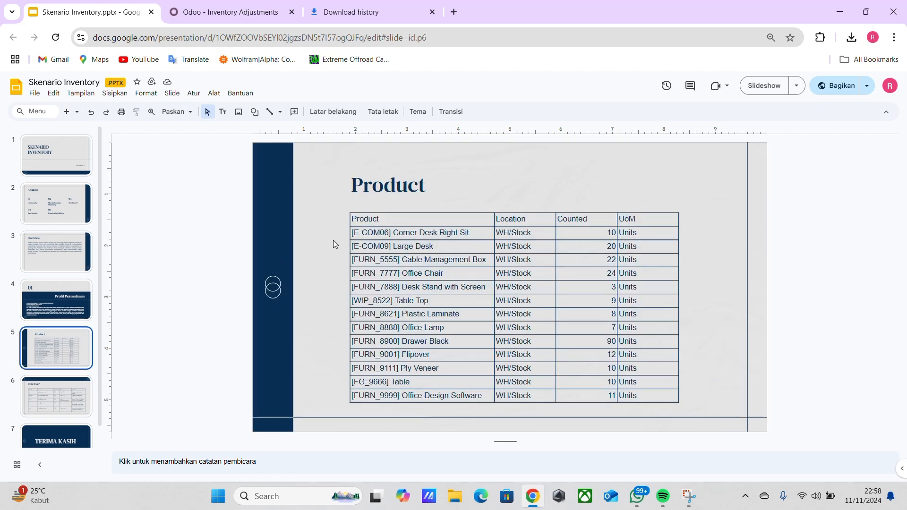
scroll(451, 274, down, 2)
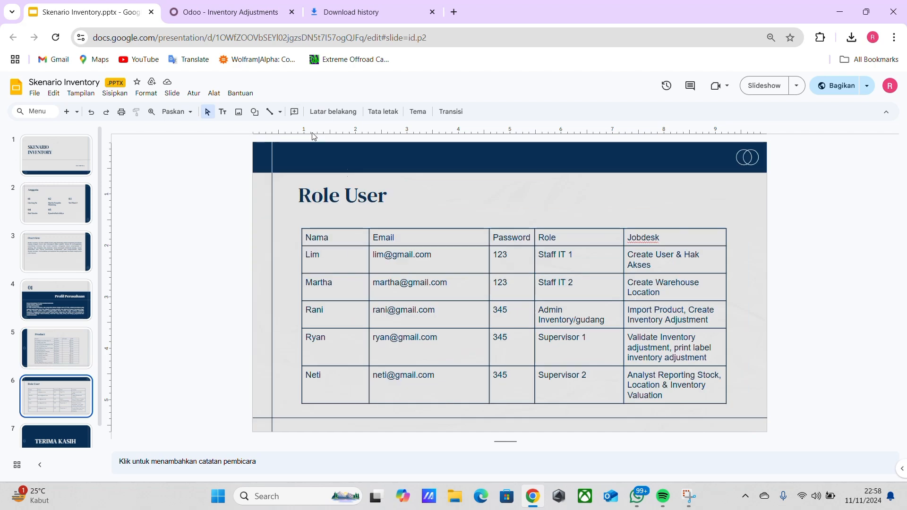
click(222, 14)
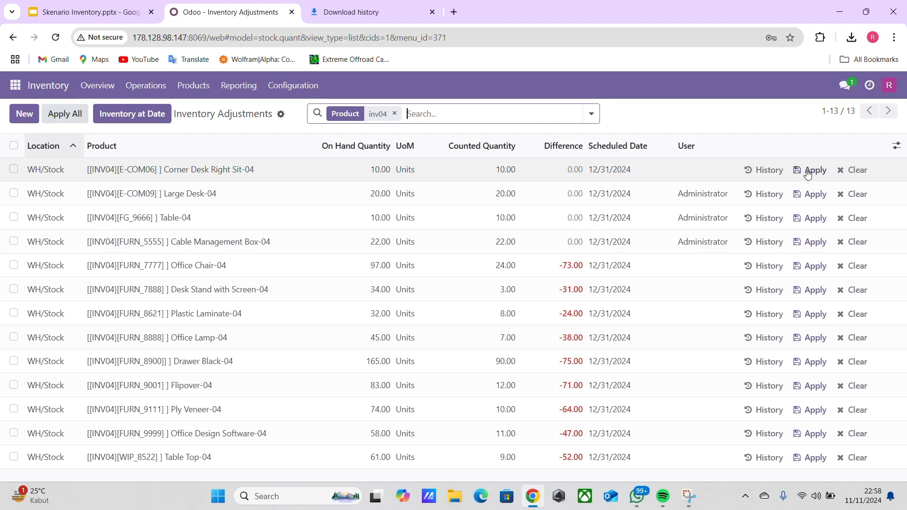
Apply the counted quantities of all INV04 lines one by one, from Corner Desk Right Sit-04 through Table Top-04.
click(808, 170)
click(809, 199)
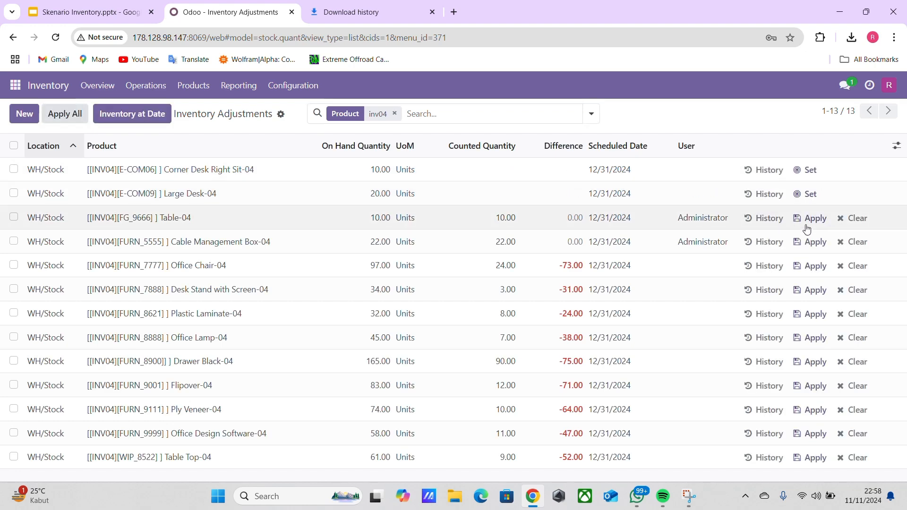
click(807, 222)
click(807, 244)
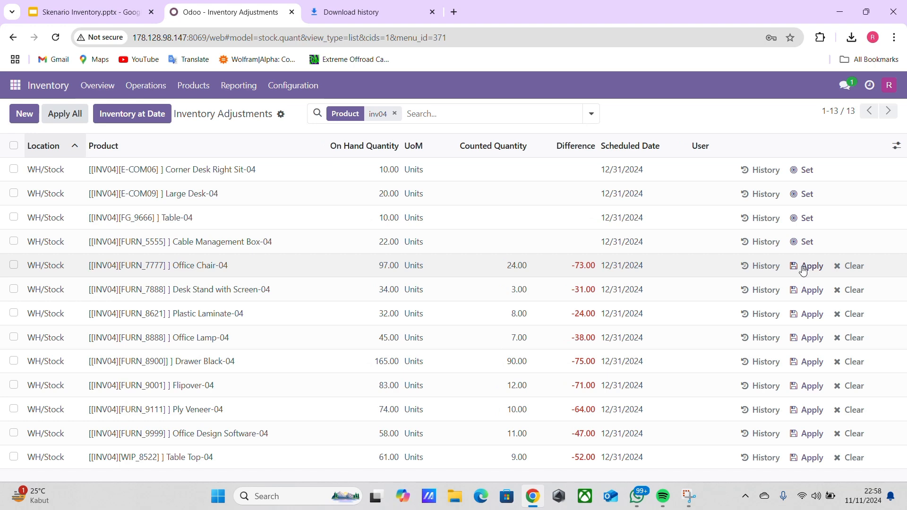
click(803, 273)
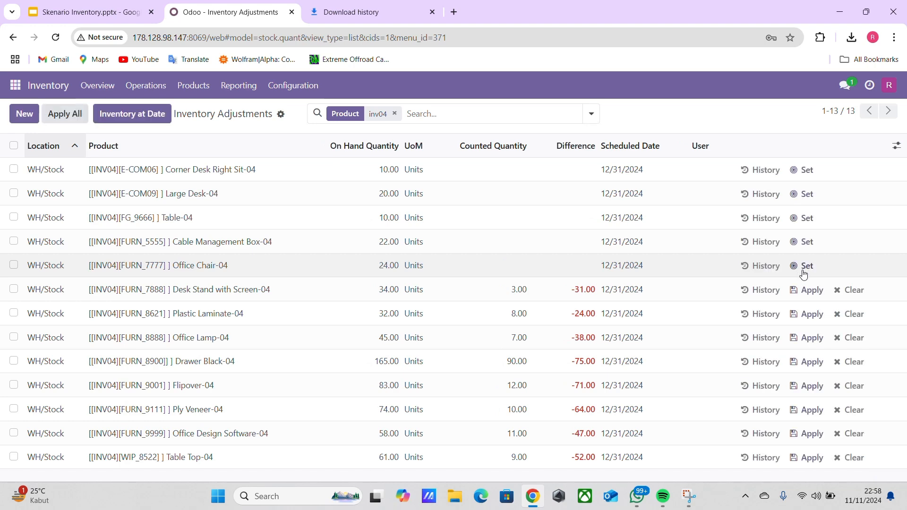
click(809, 290)
click(808, 314)
click(806, 344)
click(806, 362)
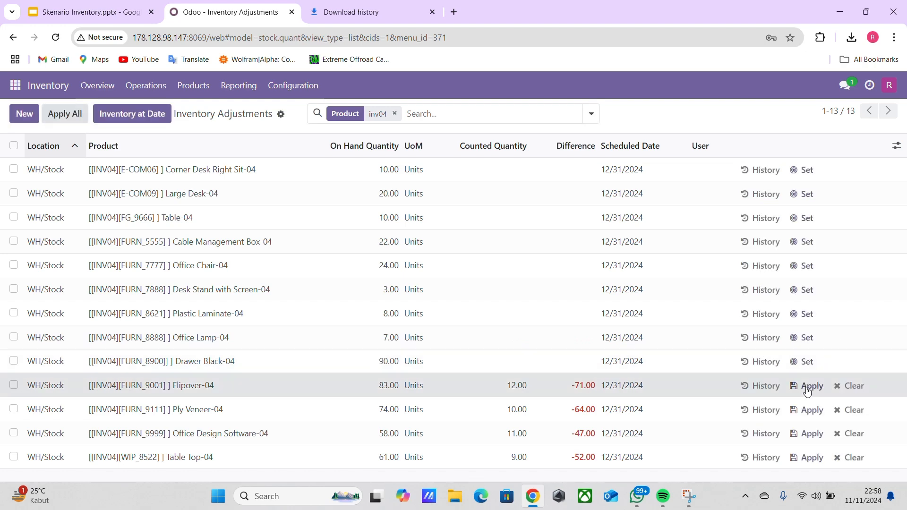
click(808, 386)
click(808, 409)
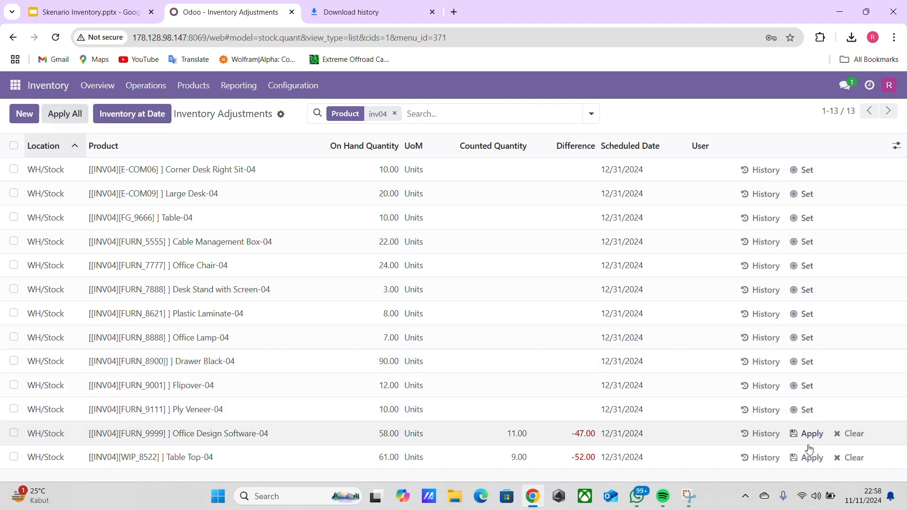
click(807, 439)
click(808, 457)
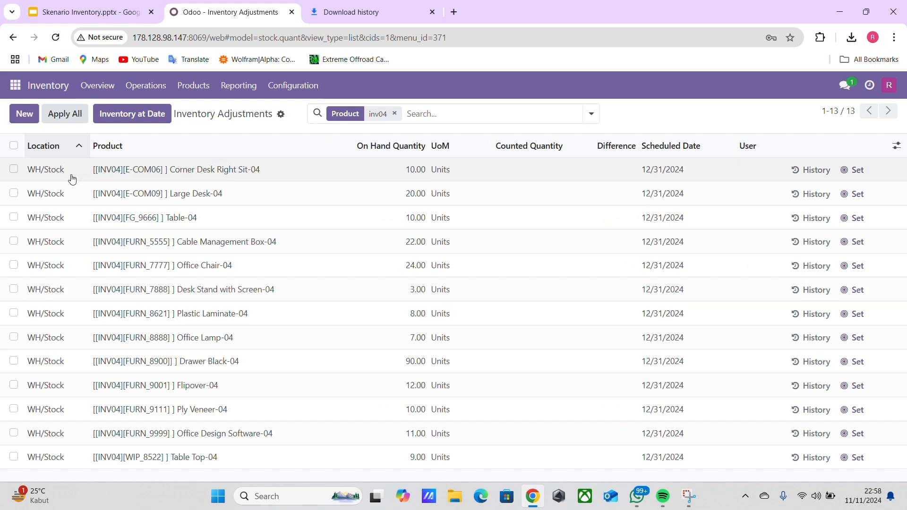
Print 10 labels for Corner Desk Right Sit-04 in 2 x 7 with price format, checking its count in the Skenario Inventory presentation.
click(143, 176)
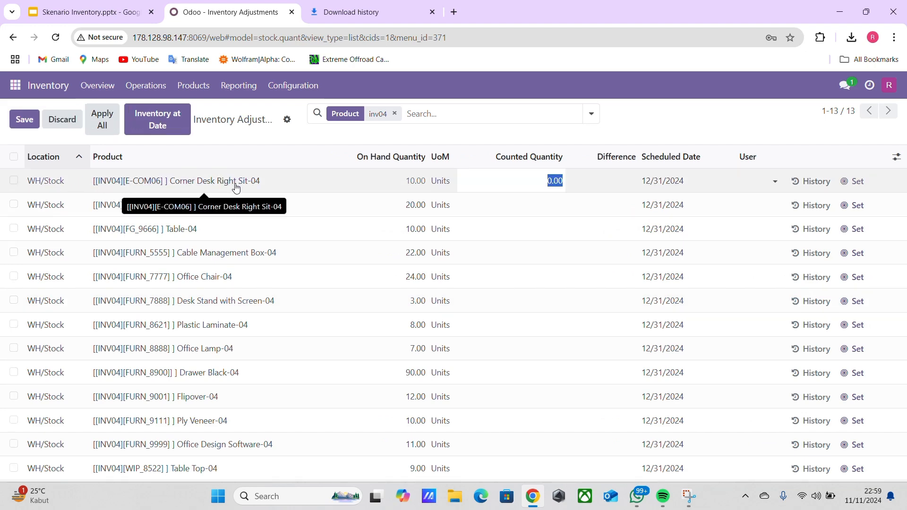
click(213, 186)
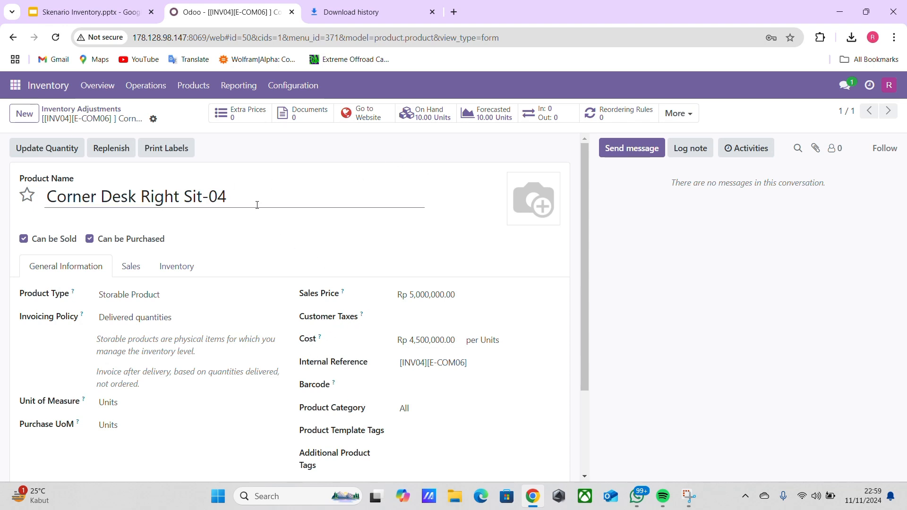
click(170, 151)
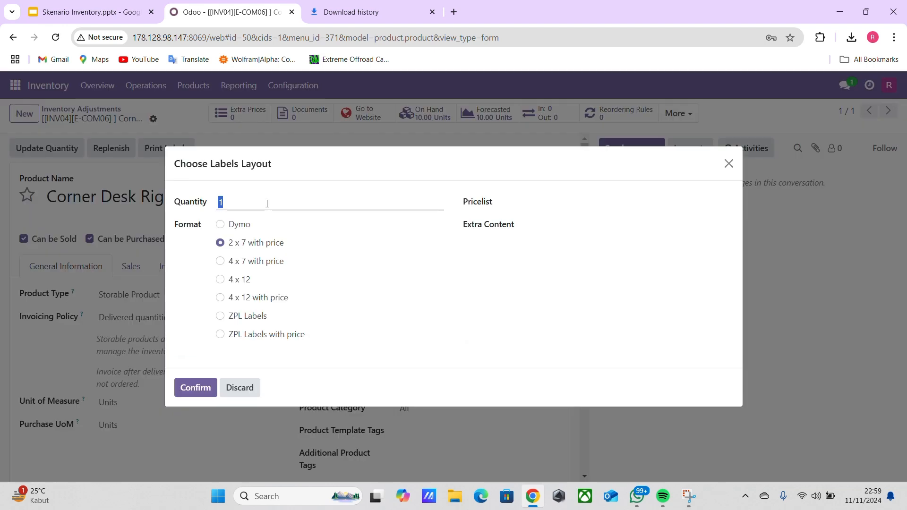
text(10)
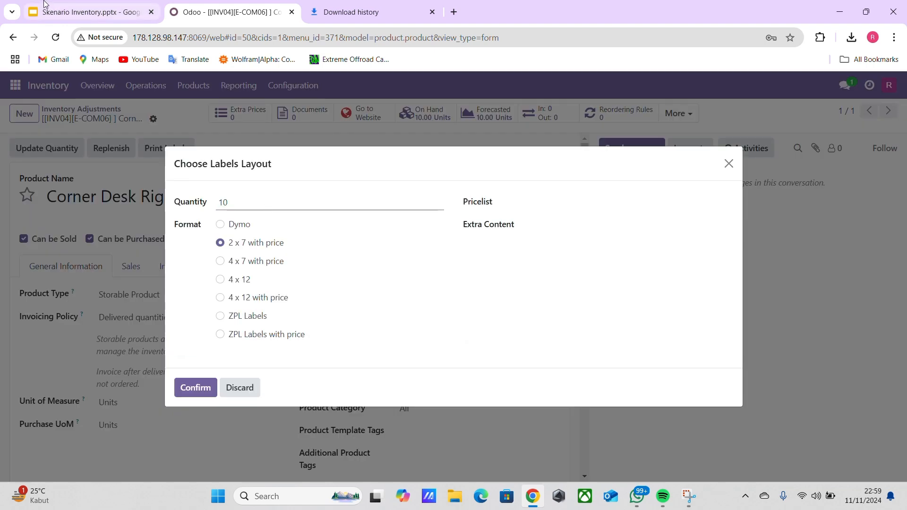
click(85, 12)
click(62, 353)
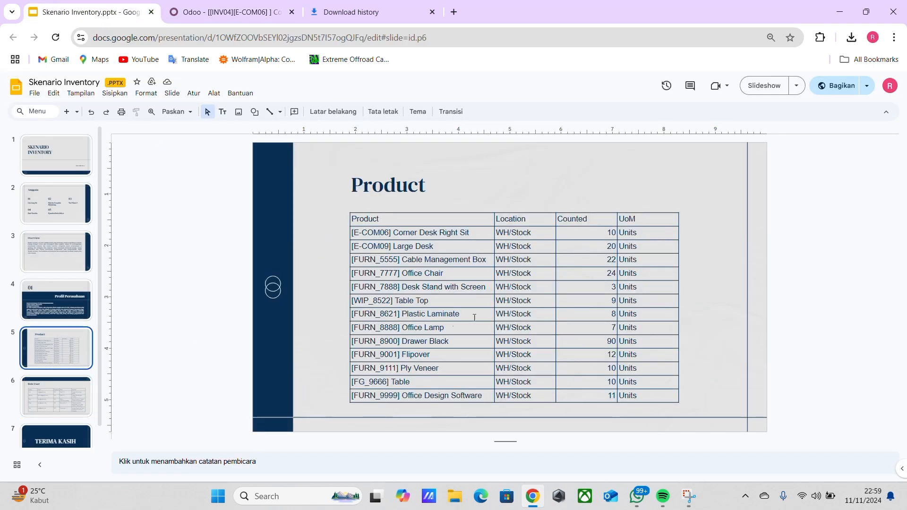
click(222, 11)
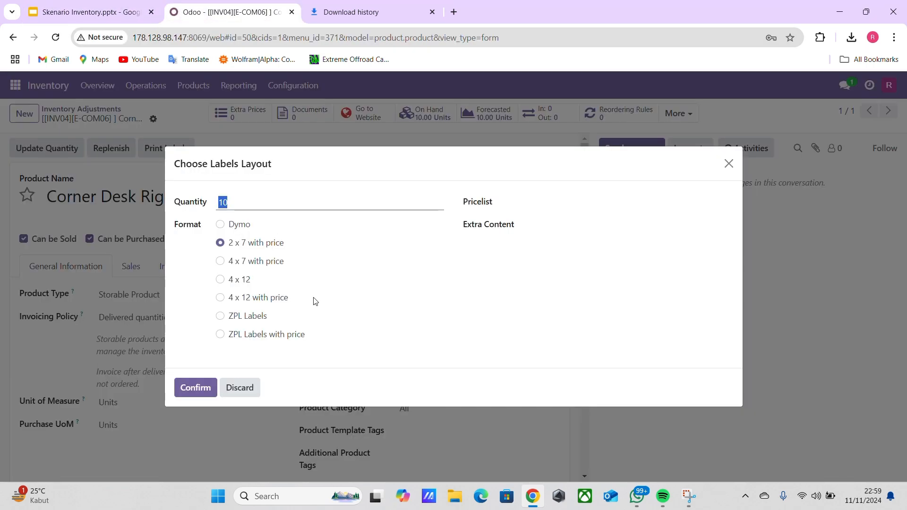
click(184, 394)
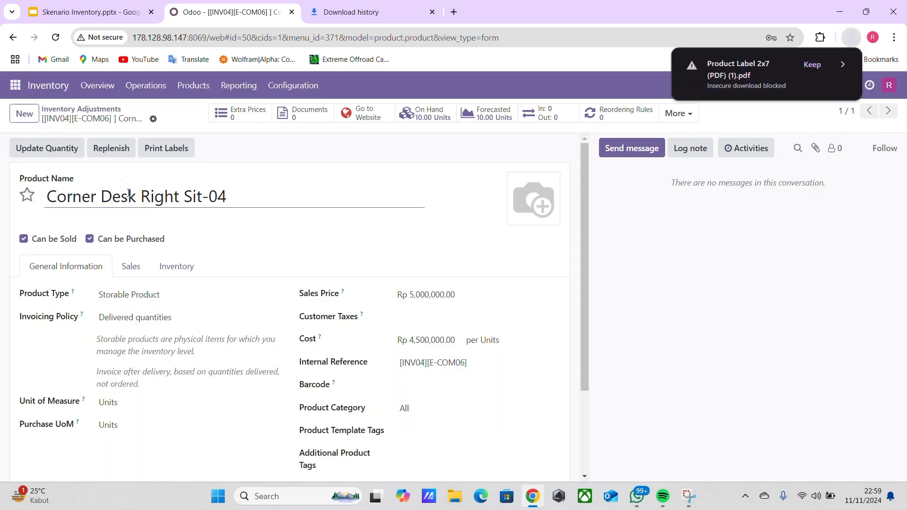
click(81, 109)
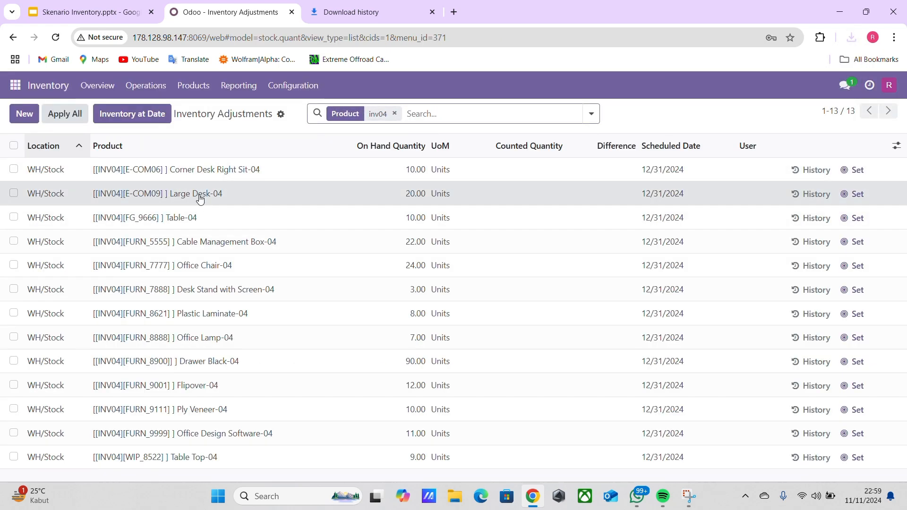
Print 20 labels for Large Desk-04 in 2 x 7 with price format, checking its count in the presentation, and return to the adjustments list.
click(200, 199)
click(207, 202)
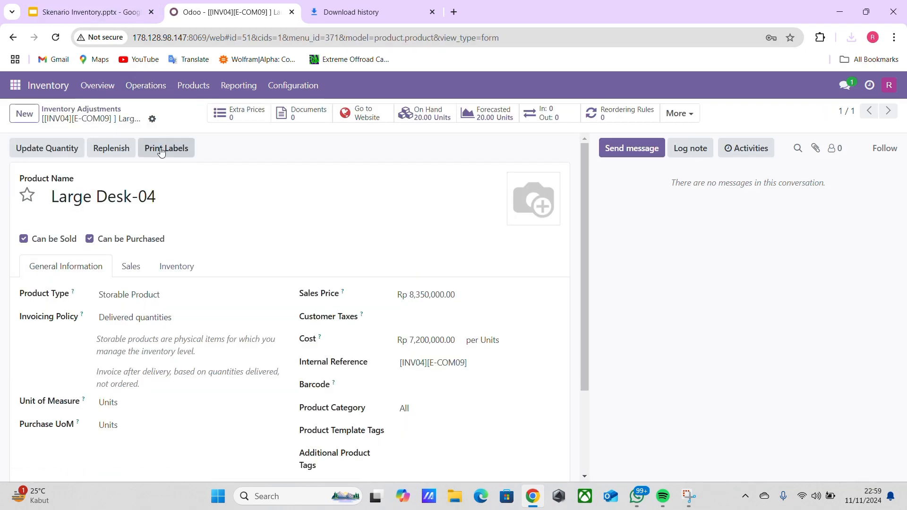
click(154, 148)
click(92, 17)
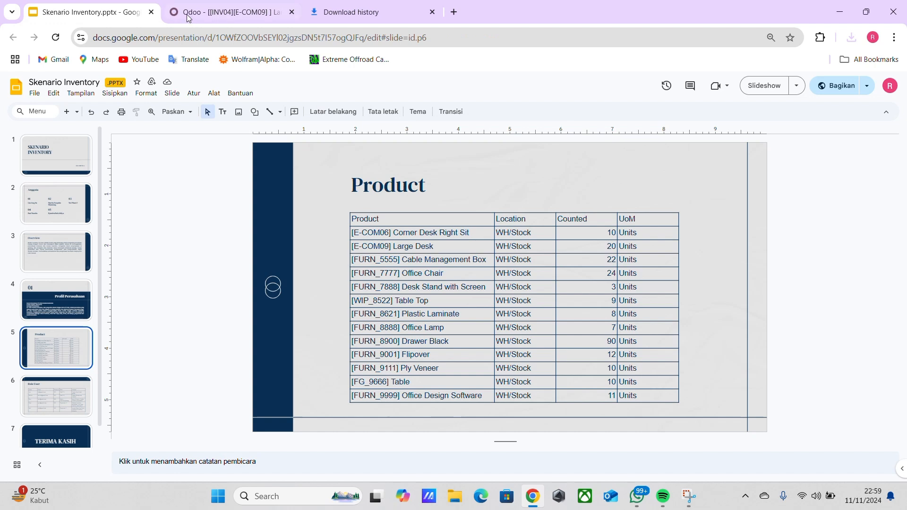
click(191, 15)
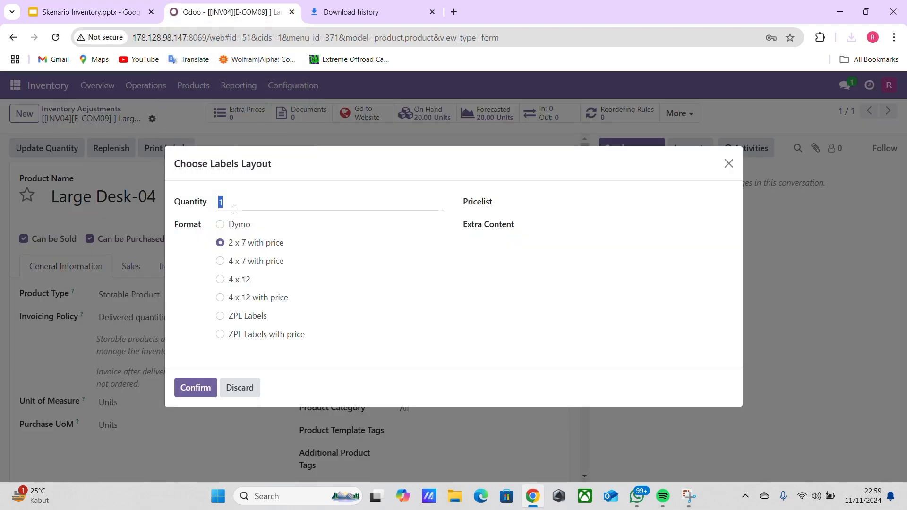
text(20)
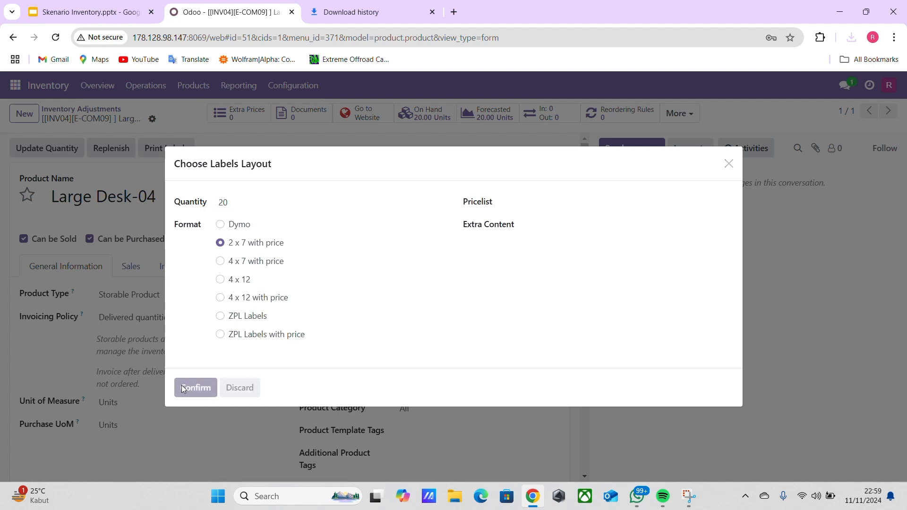
click(184, 386)
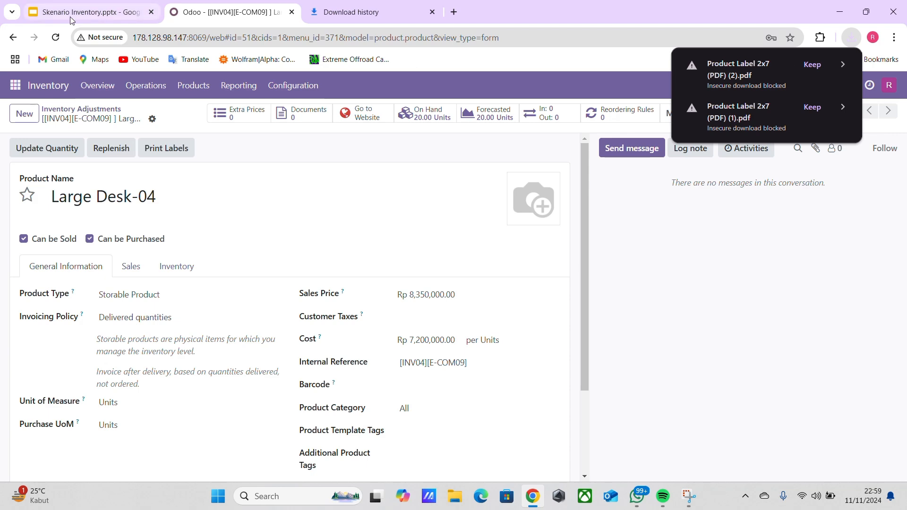
click(109, 14)
key(ctrl+Tab)
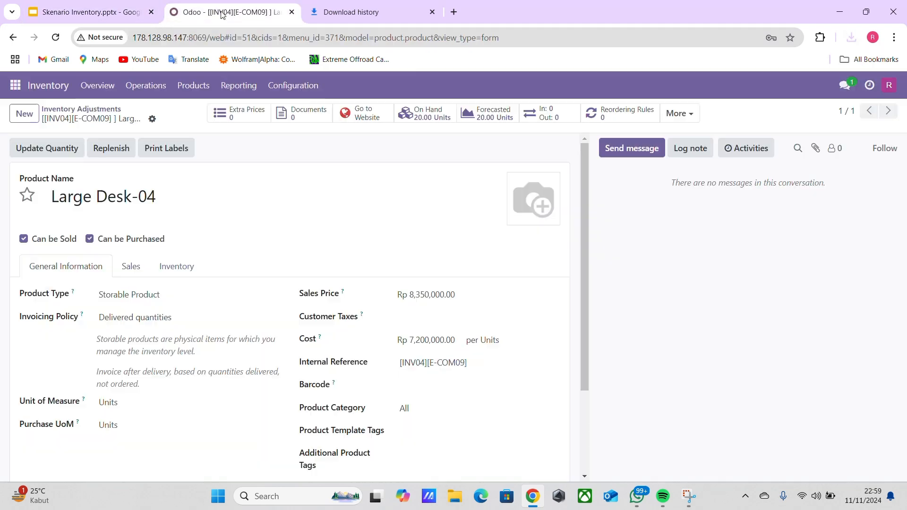
click(85, 112)
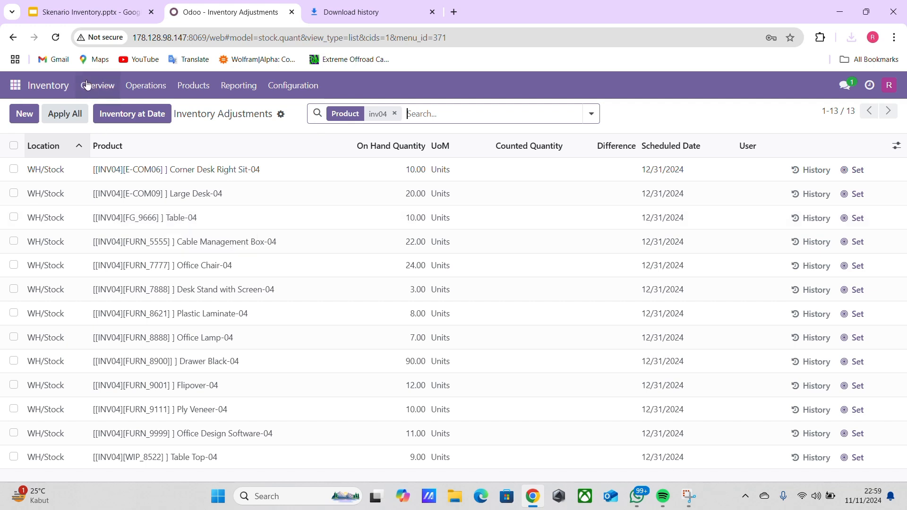
Check the Table count in the presentation and print the 2 x 7 with price labels for Table-04.
click(178, 220)
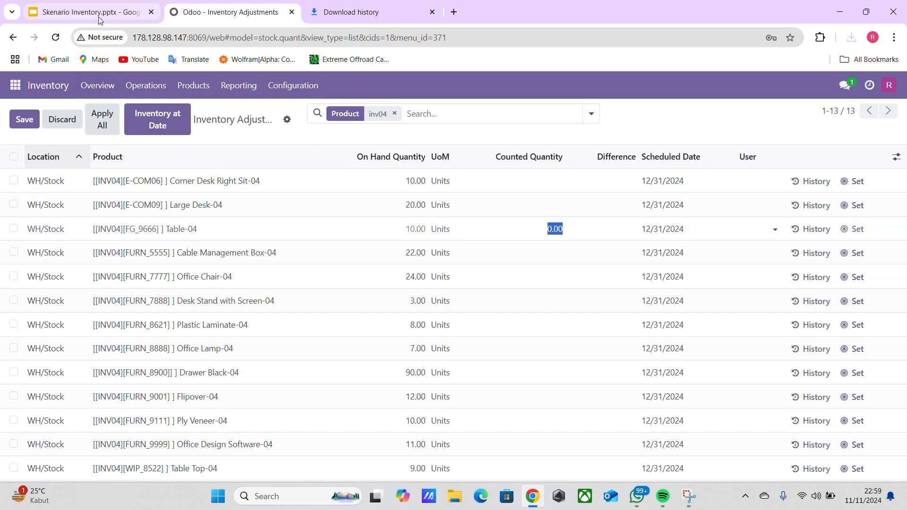
click(166, 229)
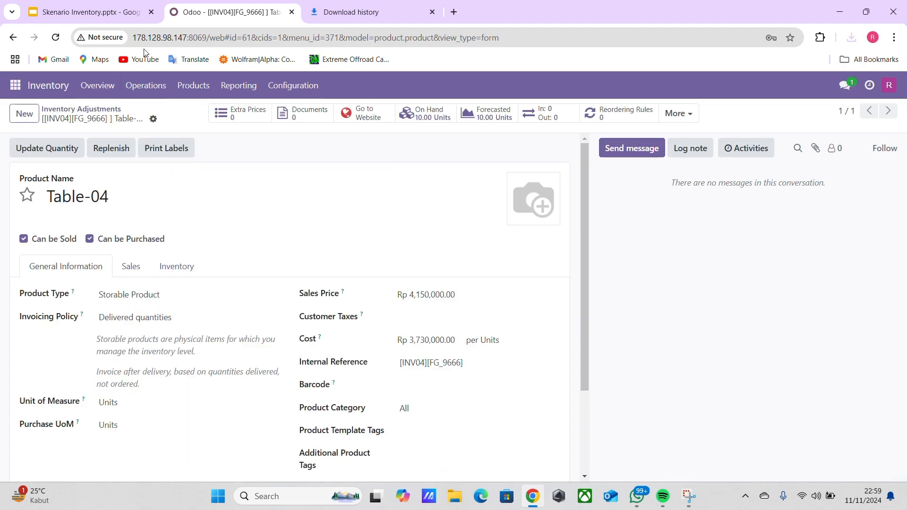
click(116, 12)
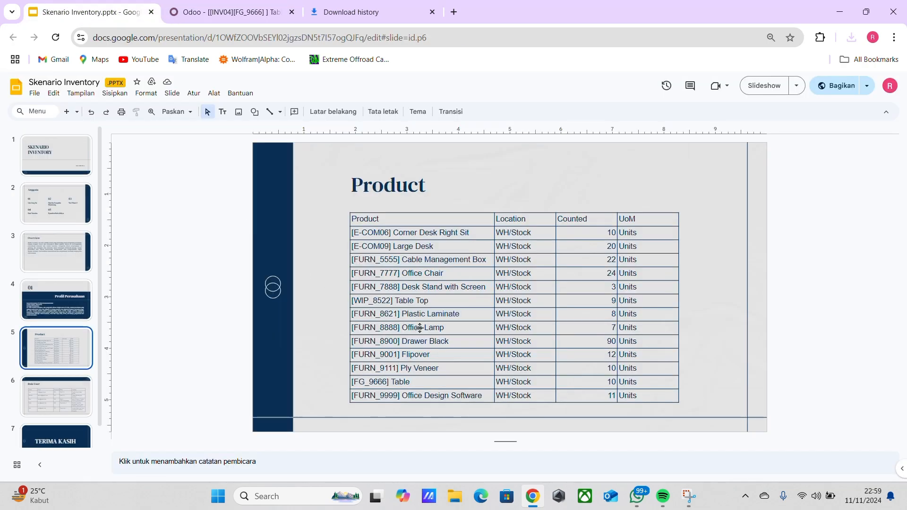
click(190, 10)
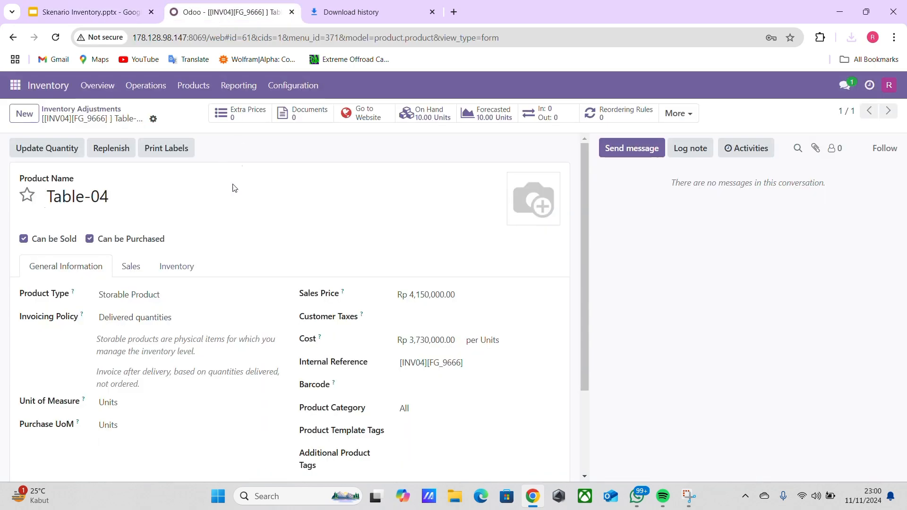
click(181, 146)
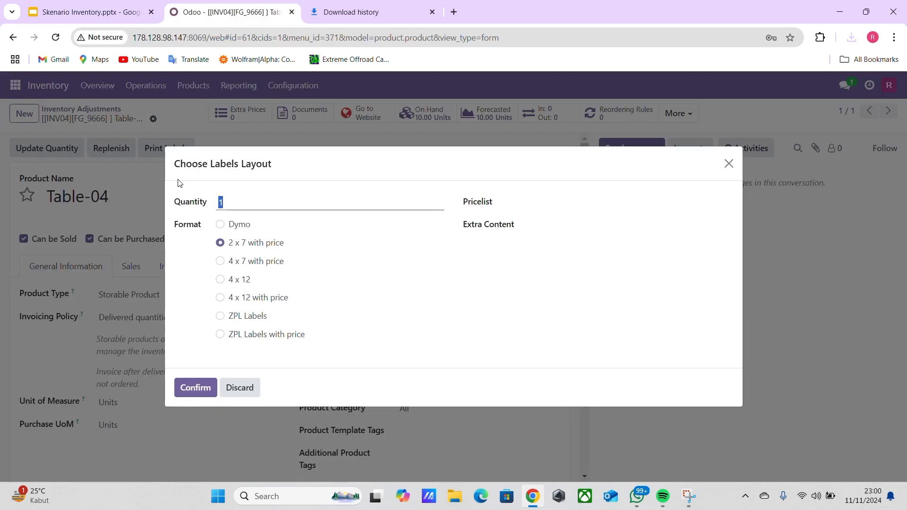
text(0)
click(193, 400)
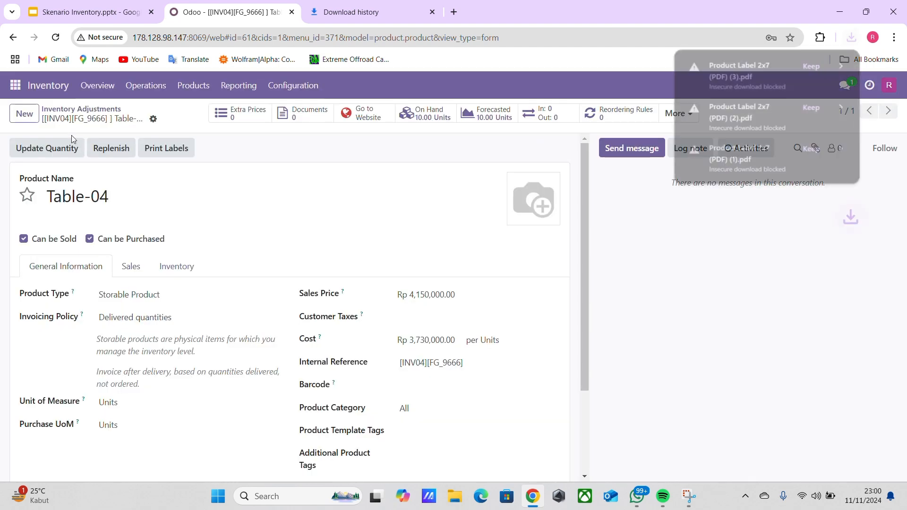
click(66, 111)
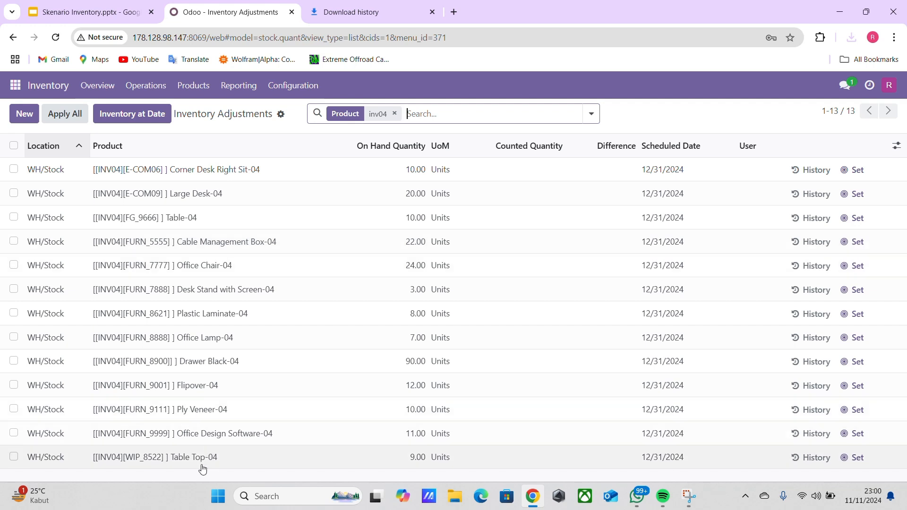
Print 9 labels for Table Top-04 in 2 x 7 with price format, checking its count in the presentation.
click(188, 459)
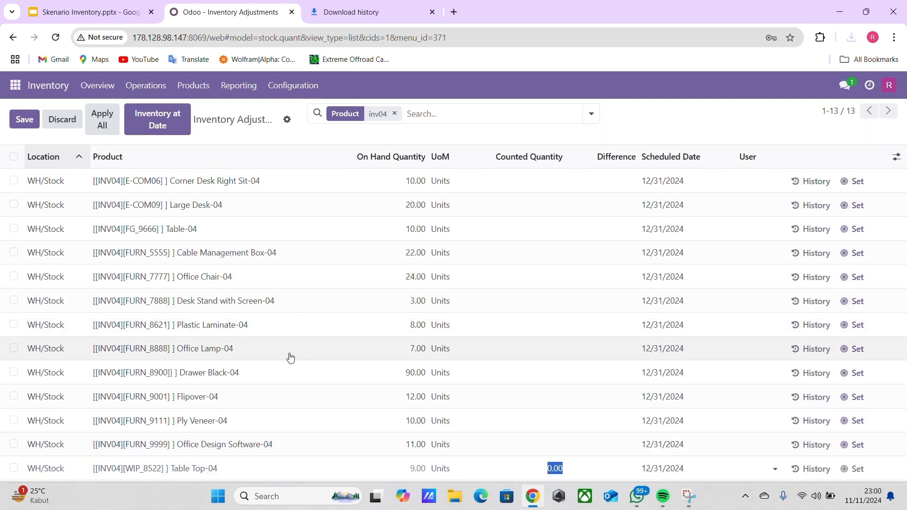
click(189, 471)
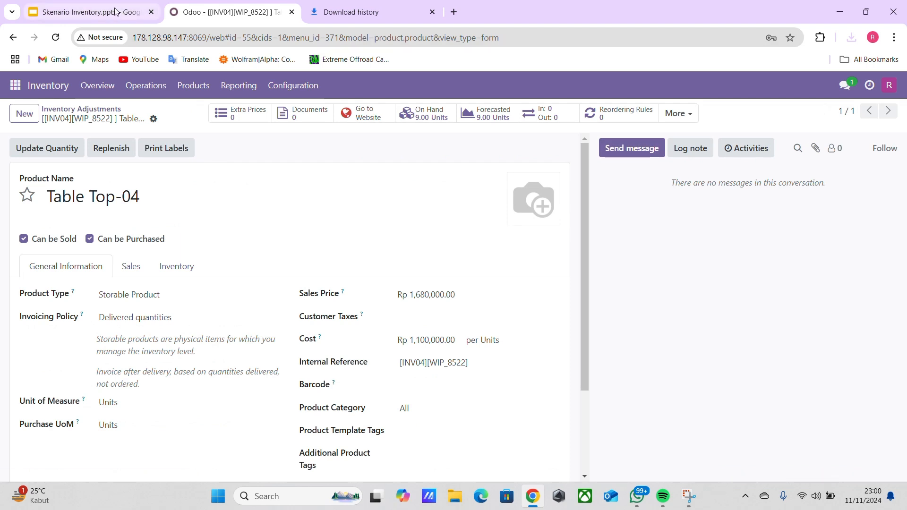
click(166, 147)
click(132, 12)
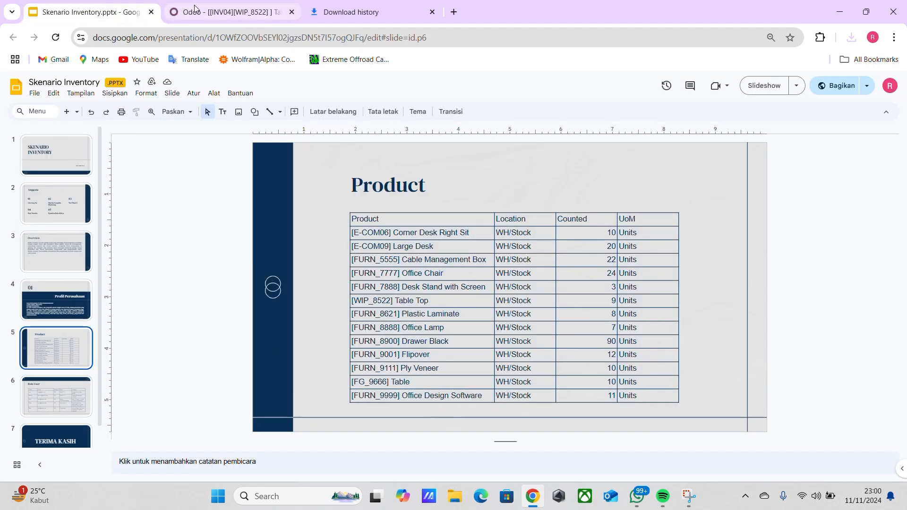
click(202, 17)
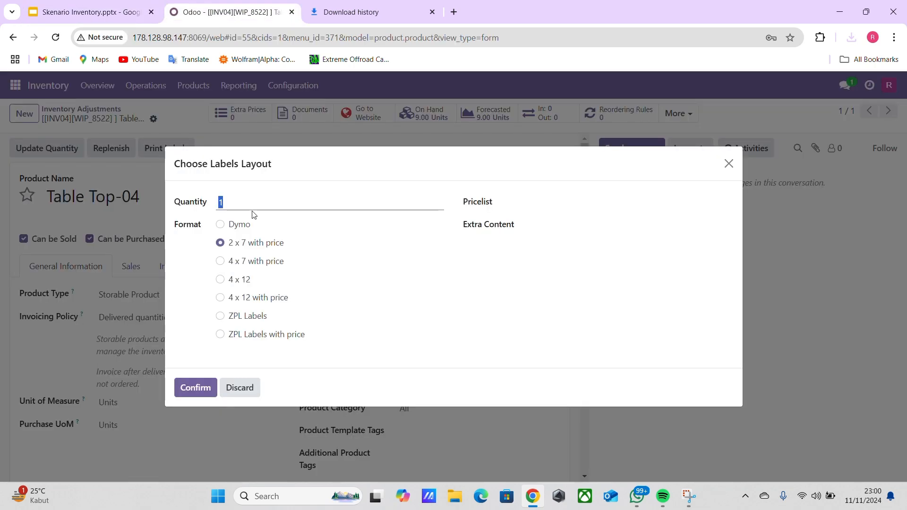
click(196, 389)
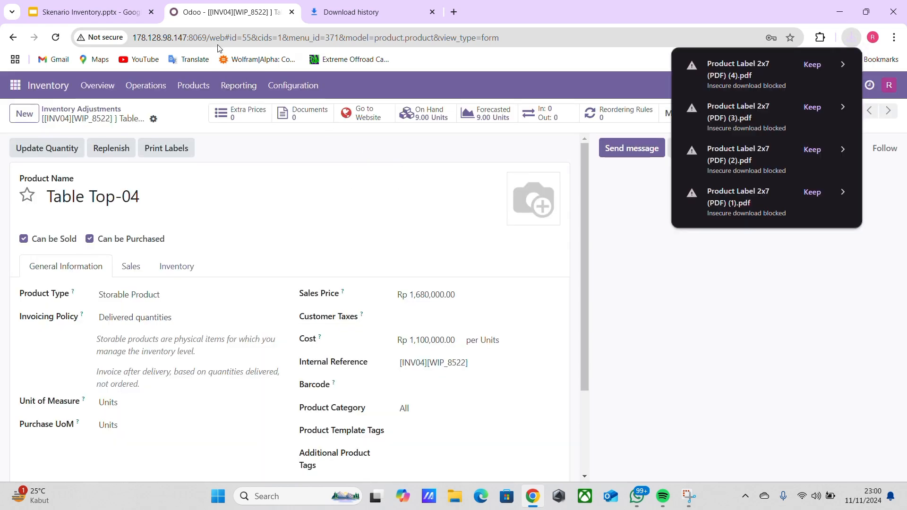
click(80, 109)
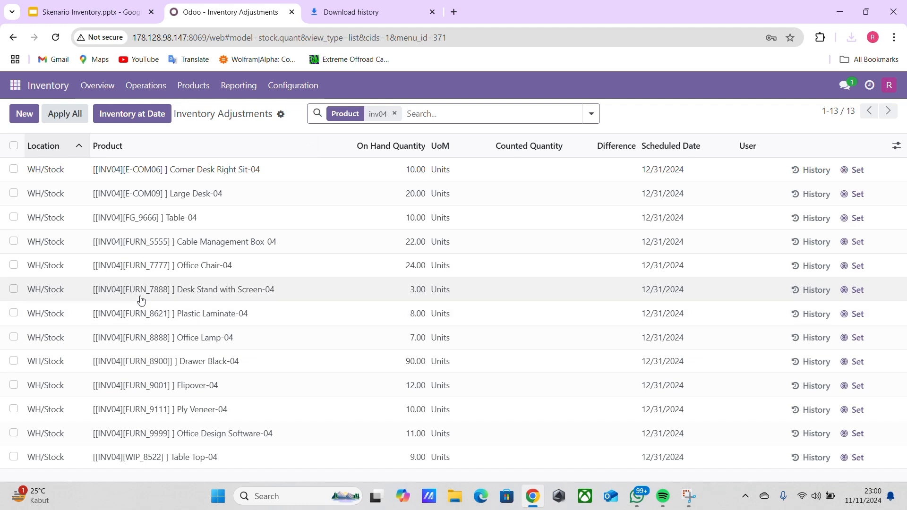
Print 3 labels for Desk Stand with Screen-04 in 2 x 7 with price format, checking its count in the presentation.
click(112, 297)
click(126, 299)
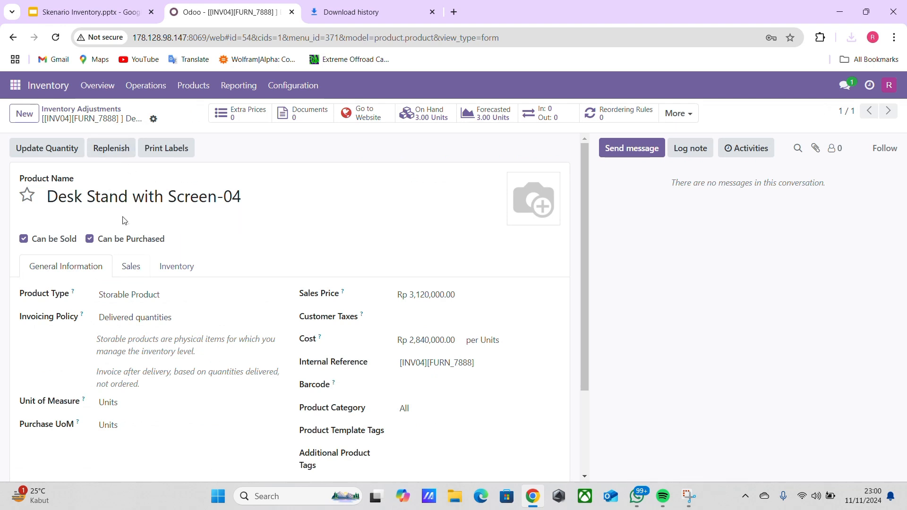
click(163, 149)
click(96, 21)
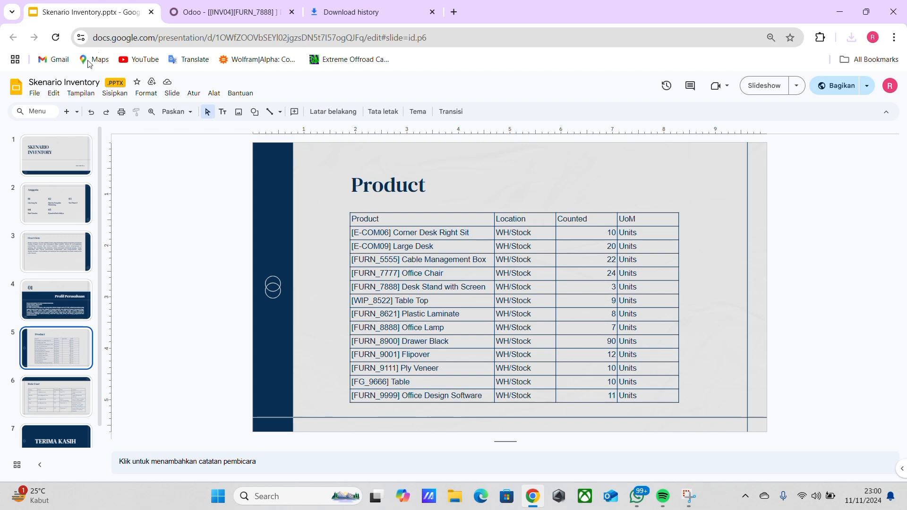
click(212, 13)
text(3)
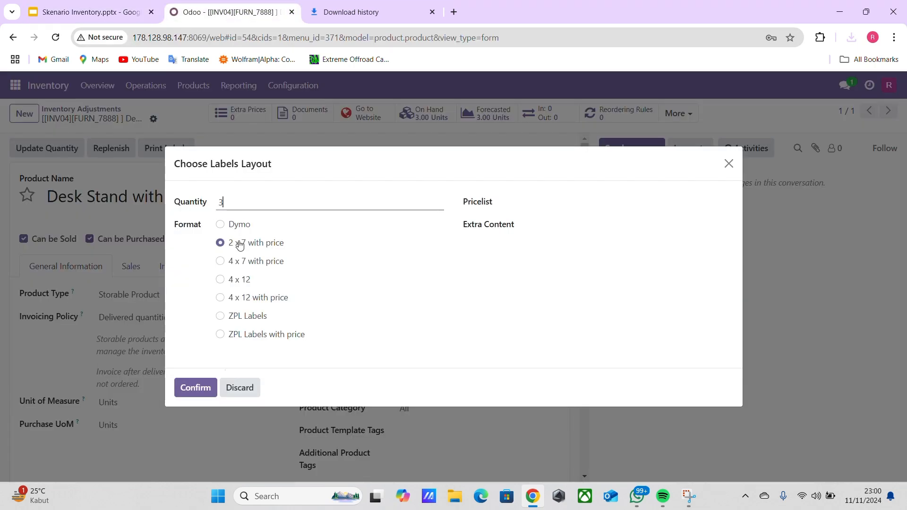
click(203, 392)
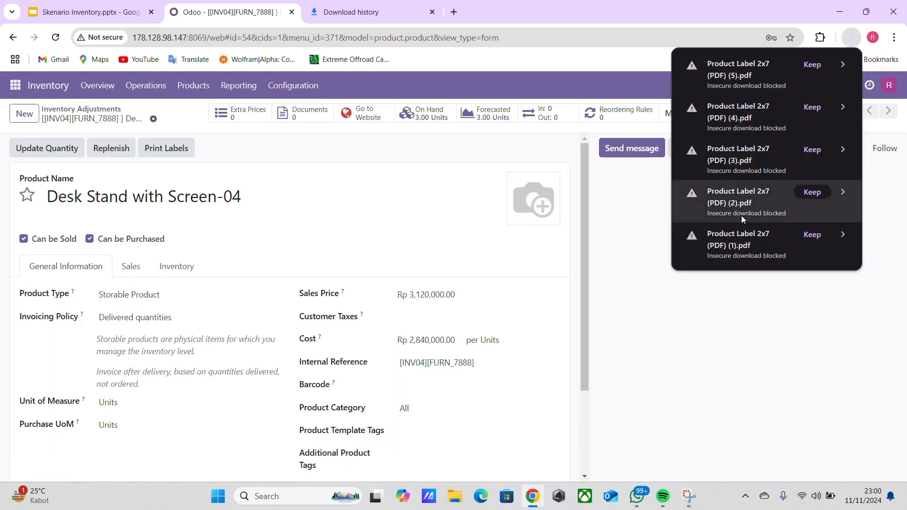
Keep the five blocked product label downloads, Product Label 2x7 (PDF) (1).pdf through (5).pdf, so they are saved.
click(897, 39)
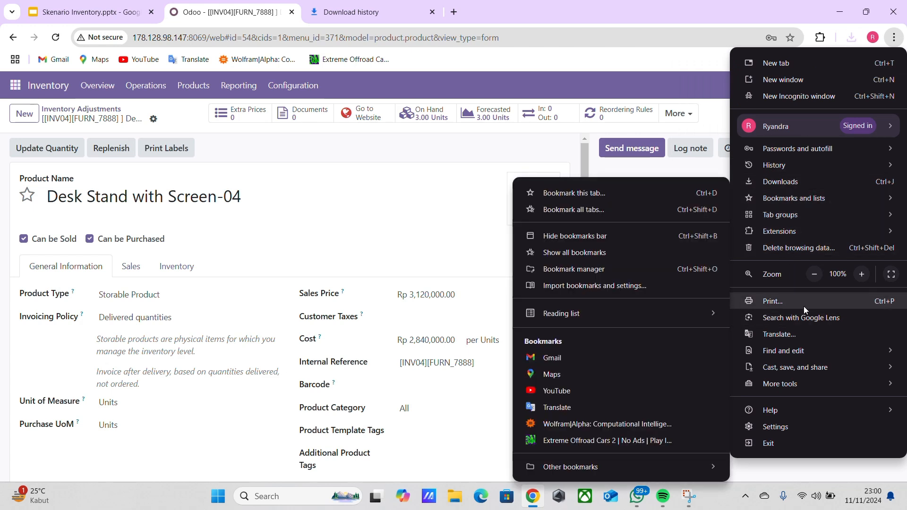
key(Escape)
key(ctrl+Tab)
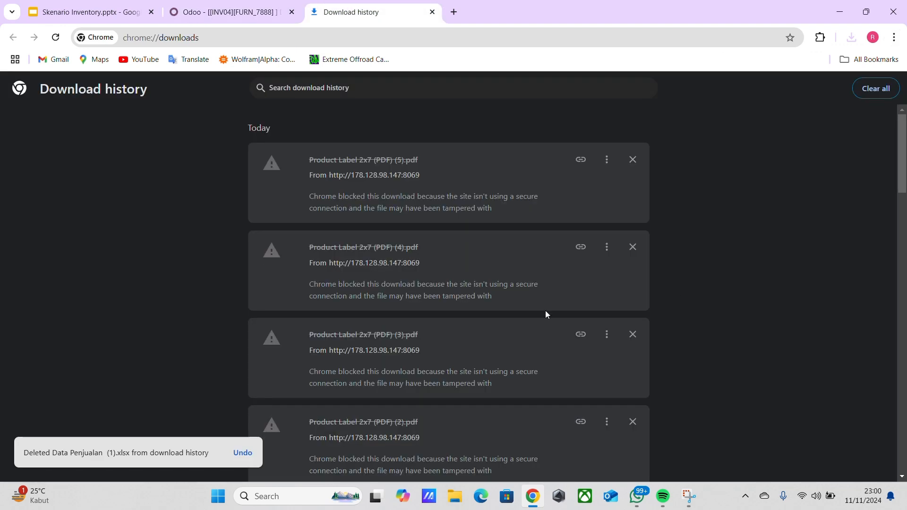
scroll(411, 318, down, 5)
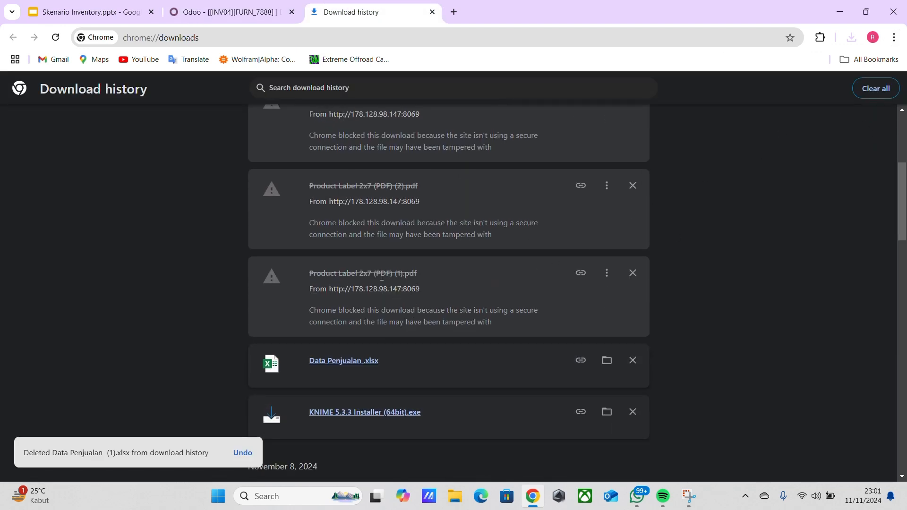
click(851, 38)
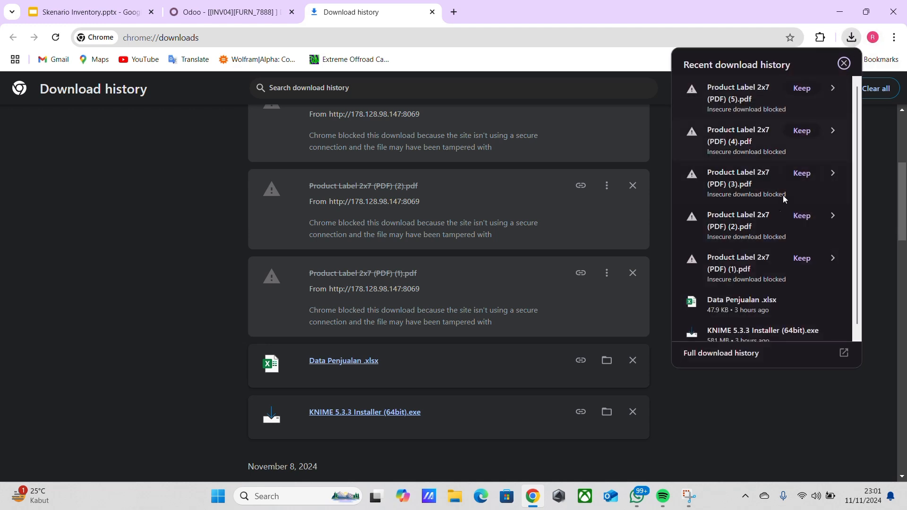
click(800, 259)
click(800, 216)
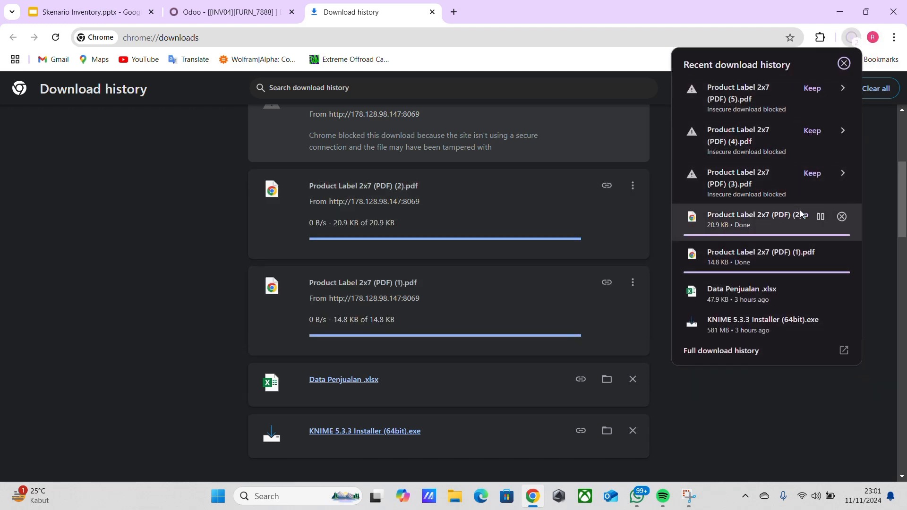
click(812, 173)
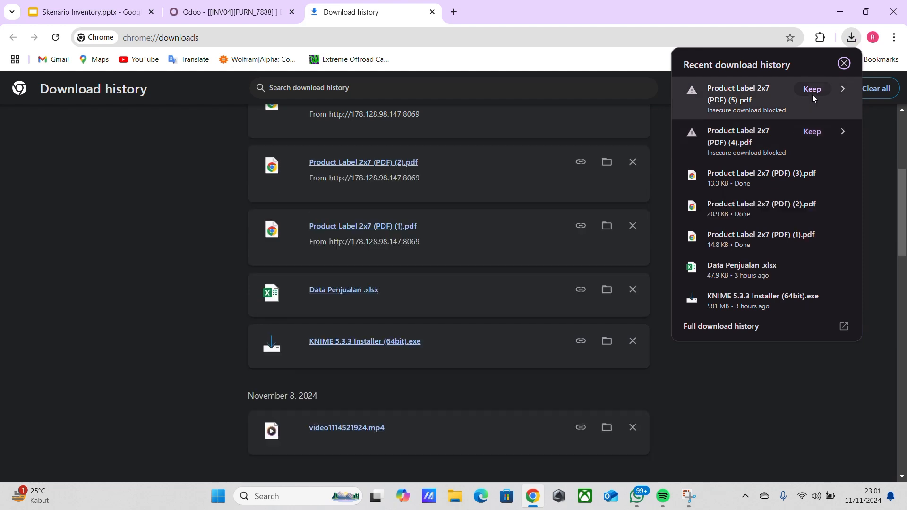
click(813, 133)
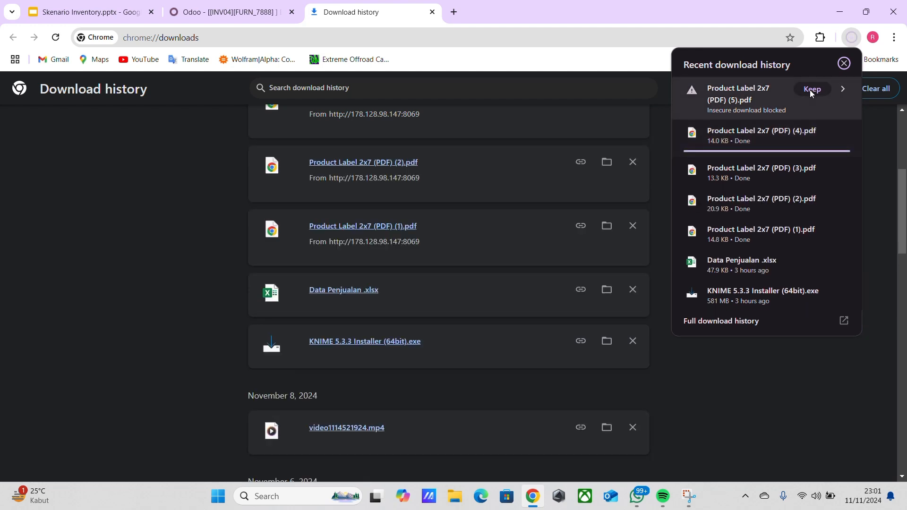
click(810, 89)
Open Product Label 2x7 (PDF) (1).pdf and (2).pdf and review the Corner Desk Right Sit-04 and Large Desk-04 labels.
click(753, 218)
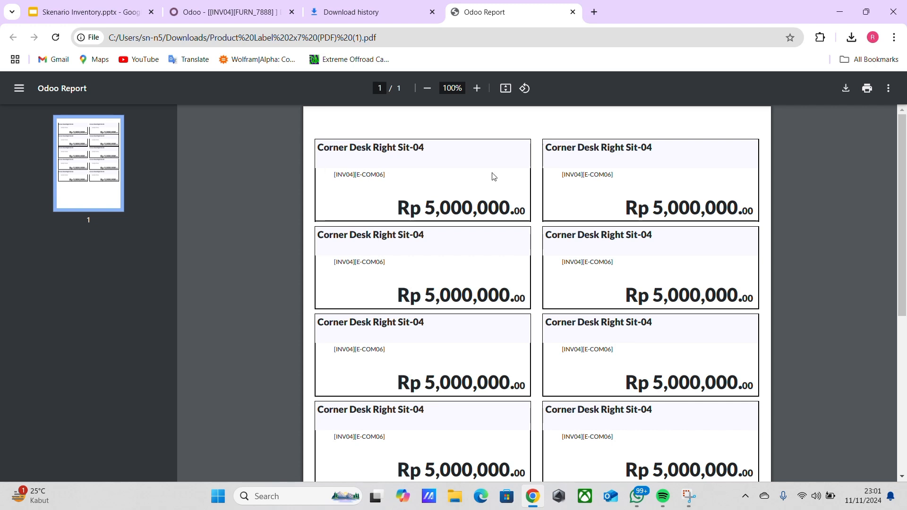
click(851, 38)
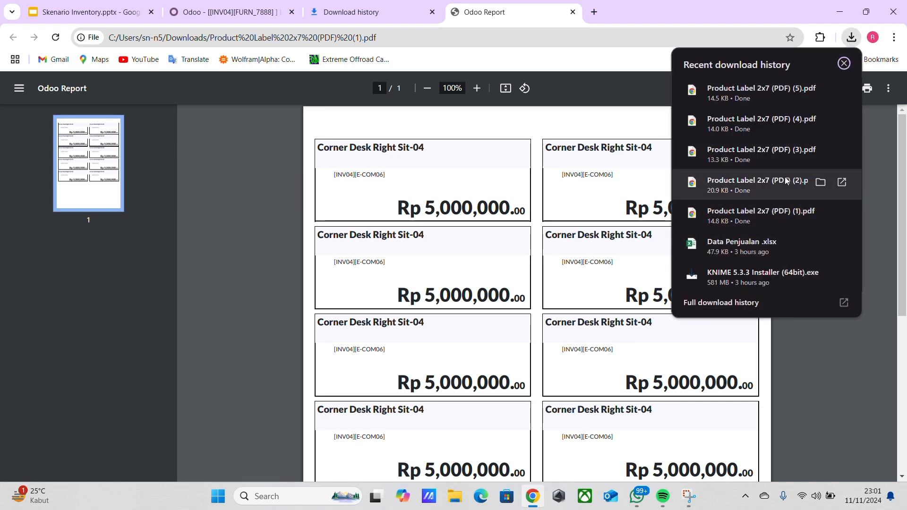
click(757, 182)
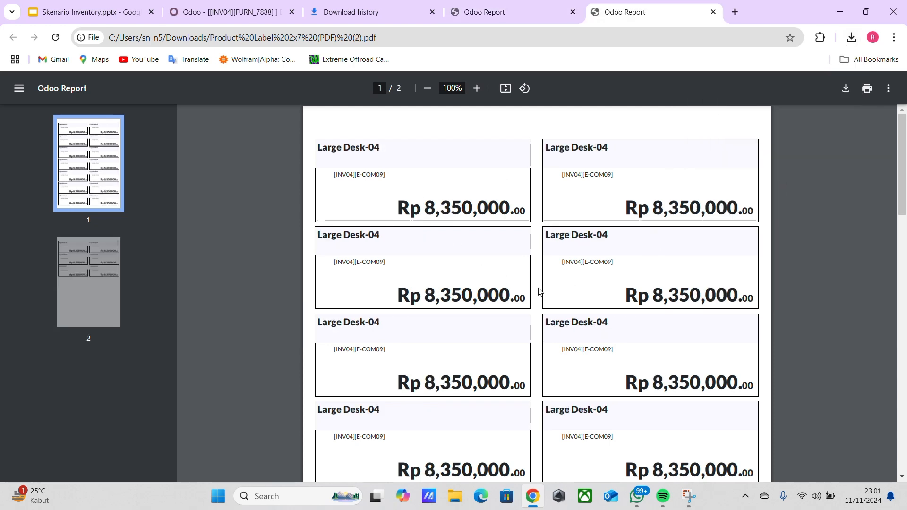
scroll(542, 293, down, 15)
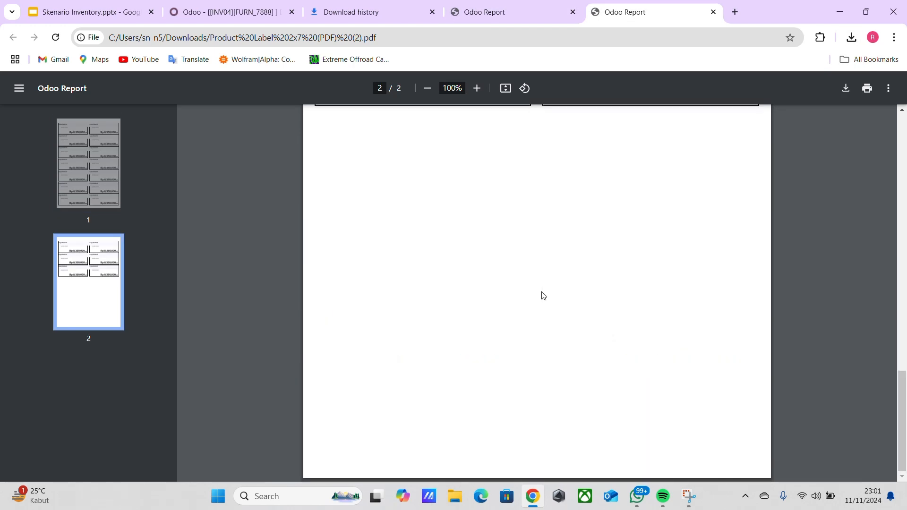
scroll(542, 296, up, 20)
scroll(494, 381, down, 6)
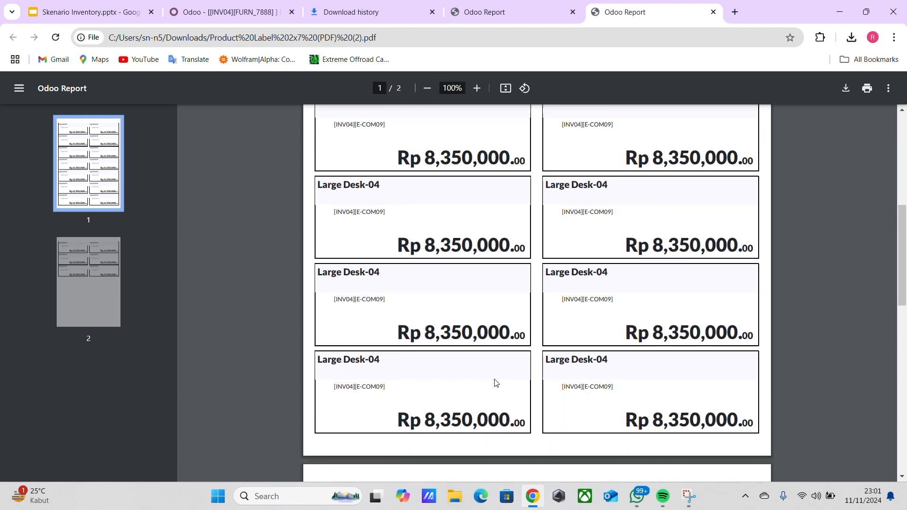
scroll(494, 393, up, 6)
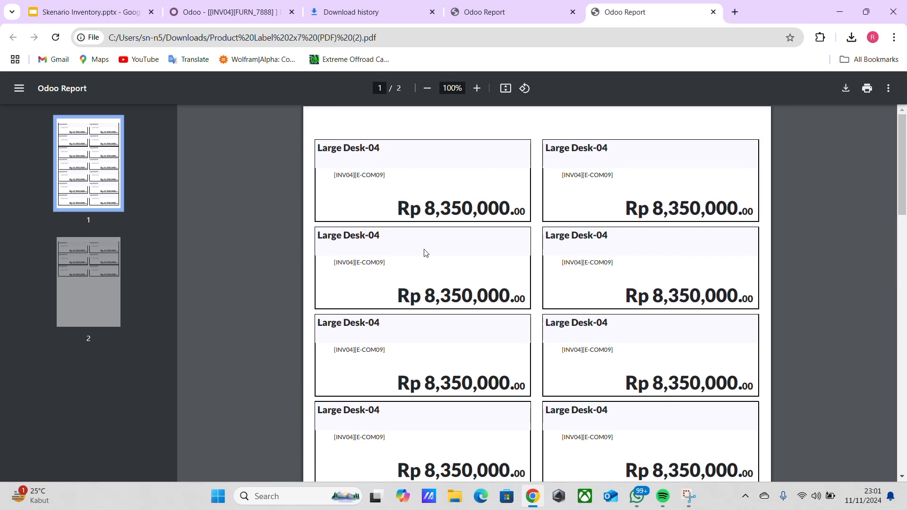
scroll(430, 301, down, 3)
scroll(425, 382, up, 1)
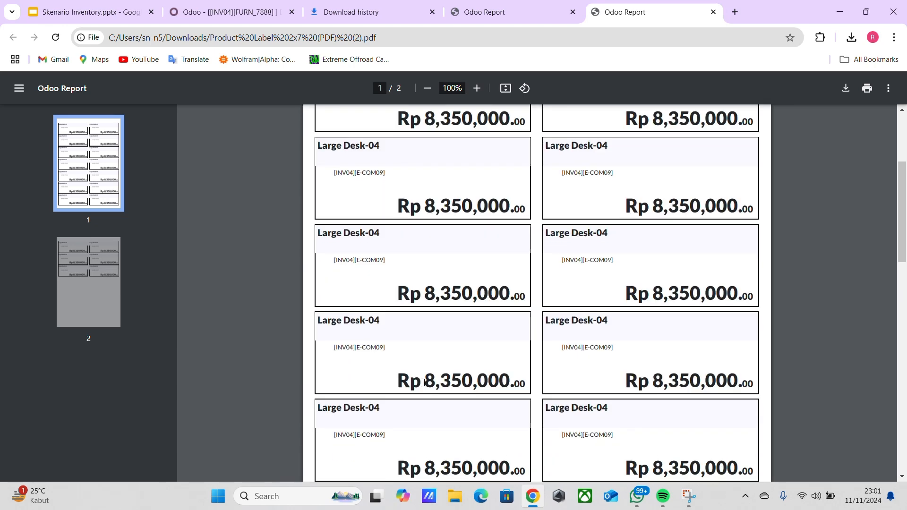
scroll(427, 396, down, 9)
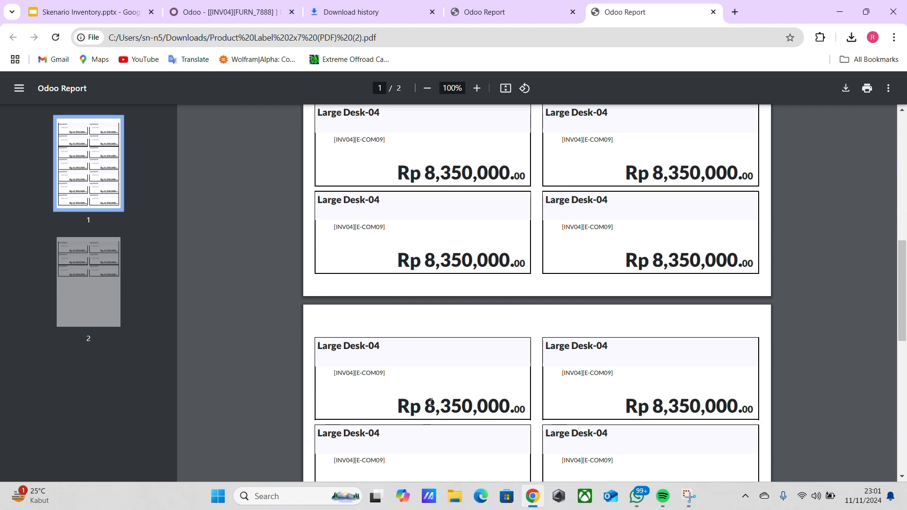
scroll(432, 413, up, 5)
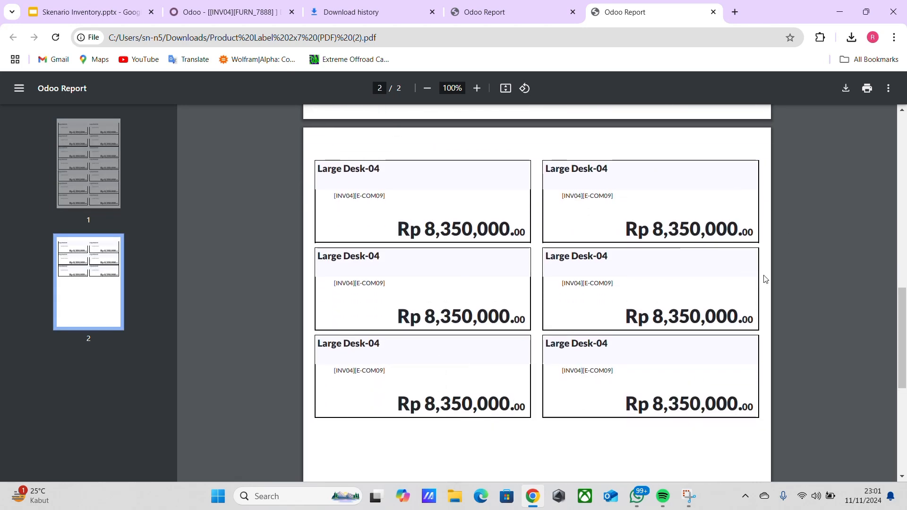
scroll(470, 303, down, 1)
scroll(496, 307, down, 4)
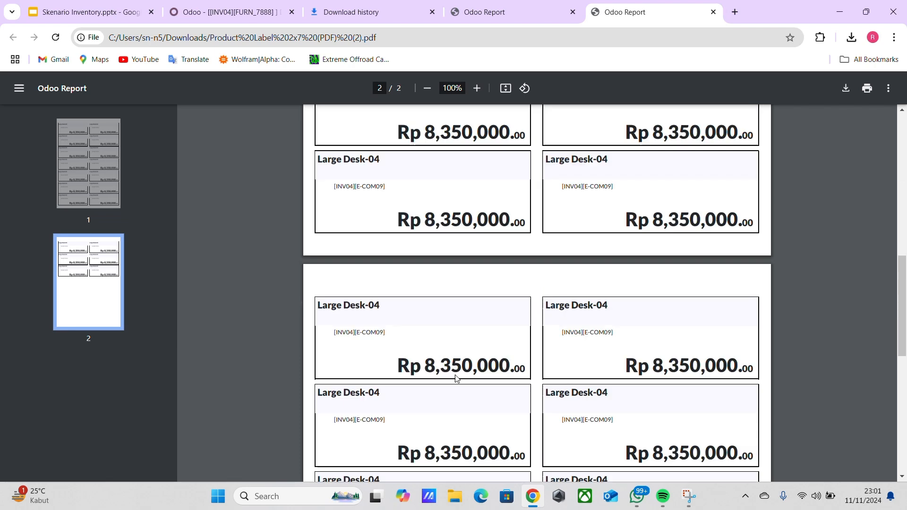
scroll(573, 247, up, 15)
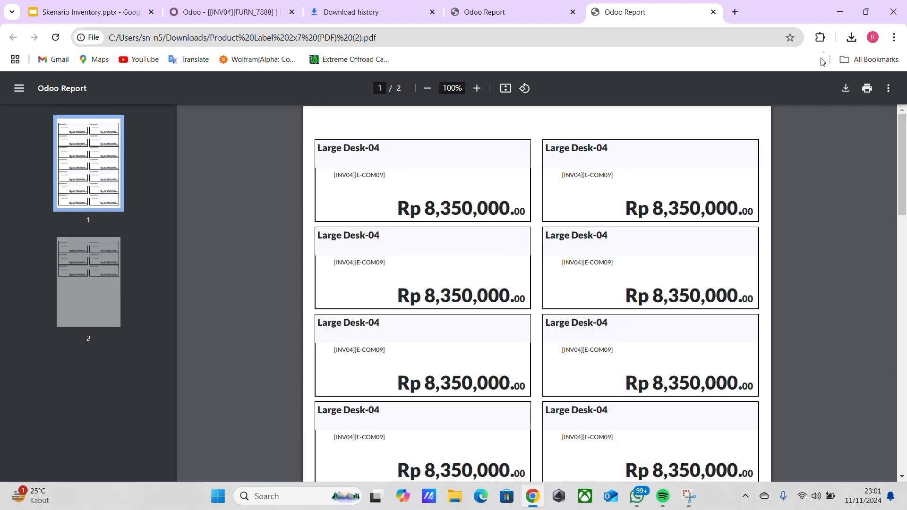
Open Product Label 2x7 (PDF) (3).pdf and review the Table-04 labels and their prices.
click(851, 37)
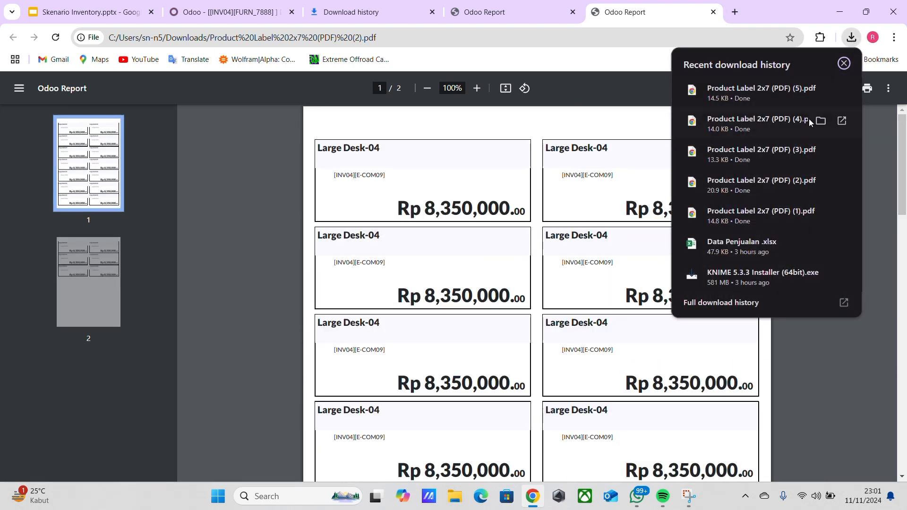
click(769, 149)
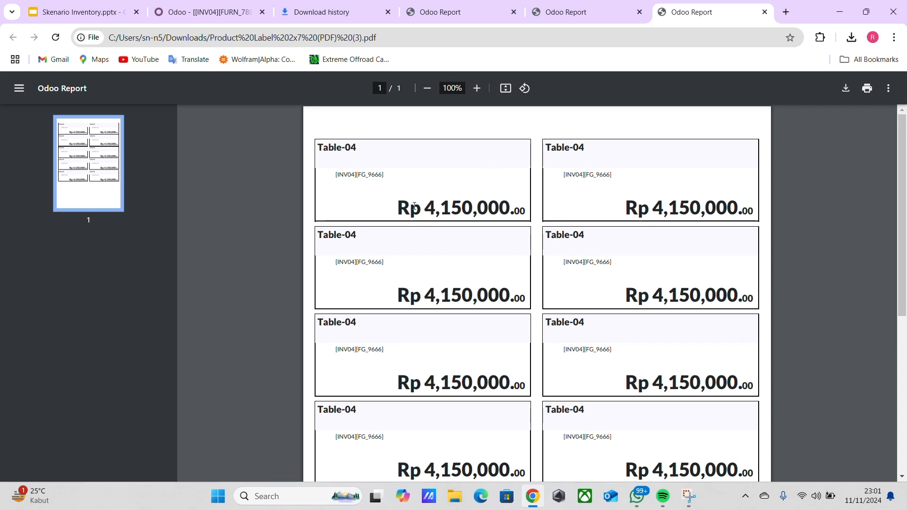
scroll(579, 239, down, 6)
scroll(660, 172, up, 6)
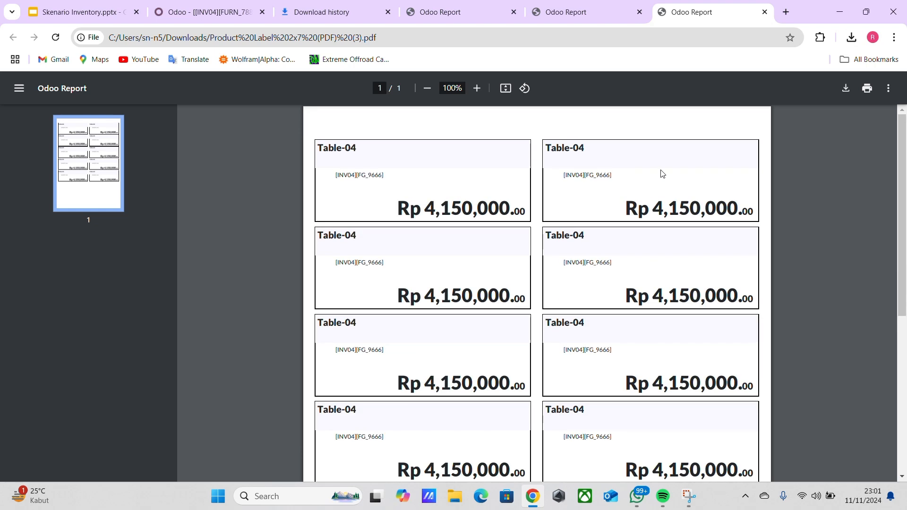
scroll(635, 209, down, 1)
scroll(635, 209, up, 1)
Open Product Label 2x7 (PDF) (4).pdf and (5).pdf to review the Table Top-04 and Desk Stand with Screen-04 labels.
click(851, 37)
click(763, 124)
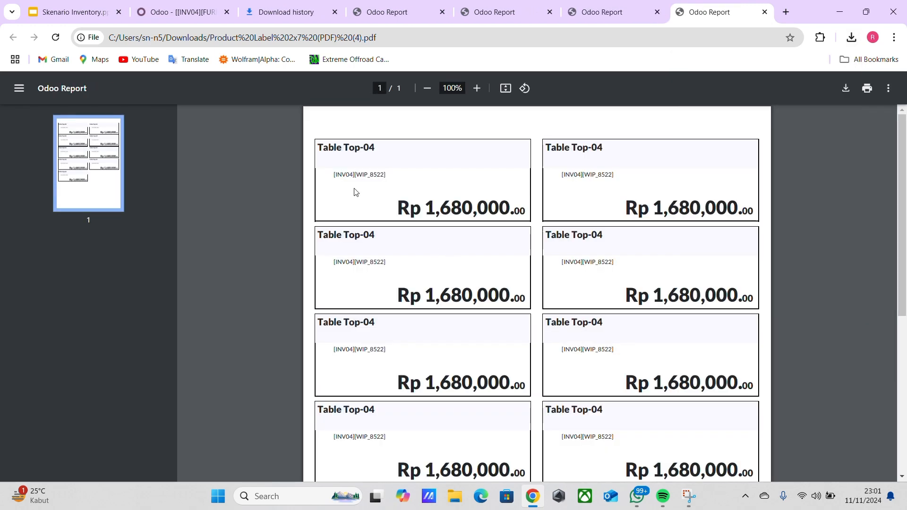
scroll(355, 192, down, 2)
scroll(356, 192, up, 2)
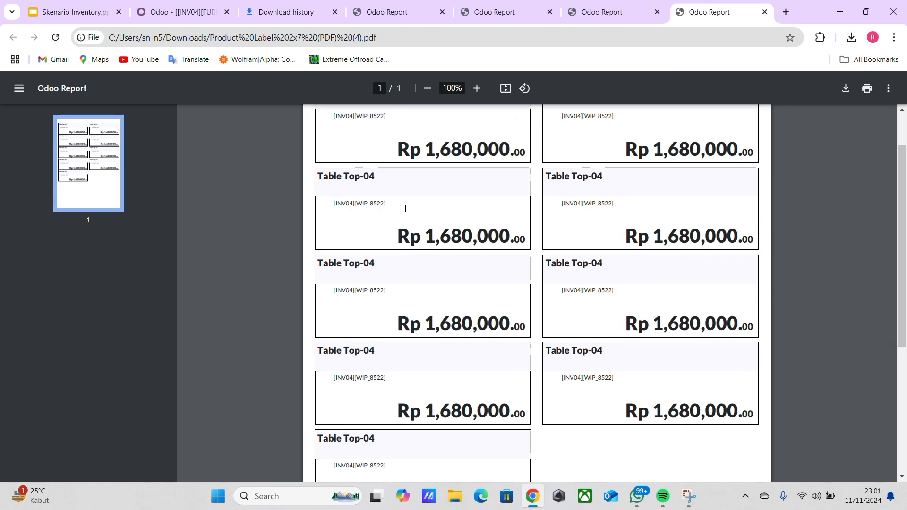
scroll(481, 416, down, 1)
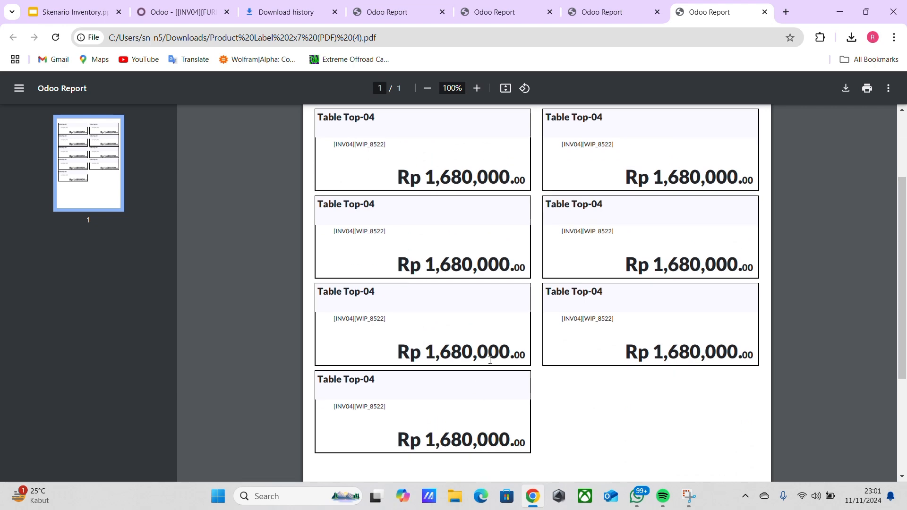
scroll(634, 299, up, 1)
click(849, 37)
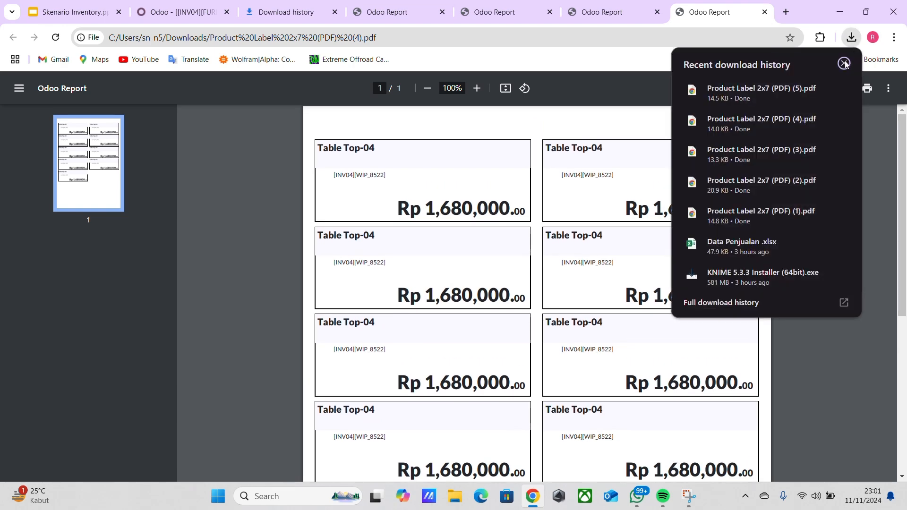
click(752, 90)
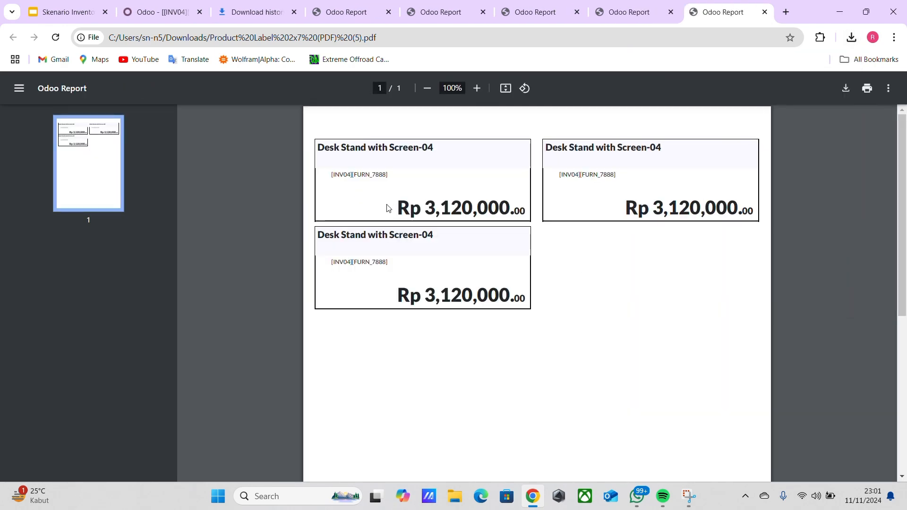
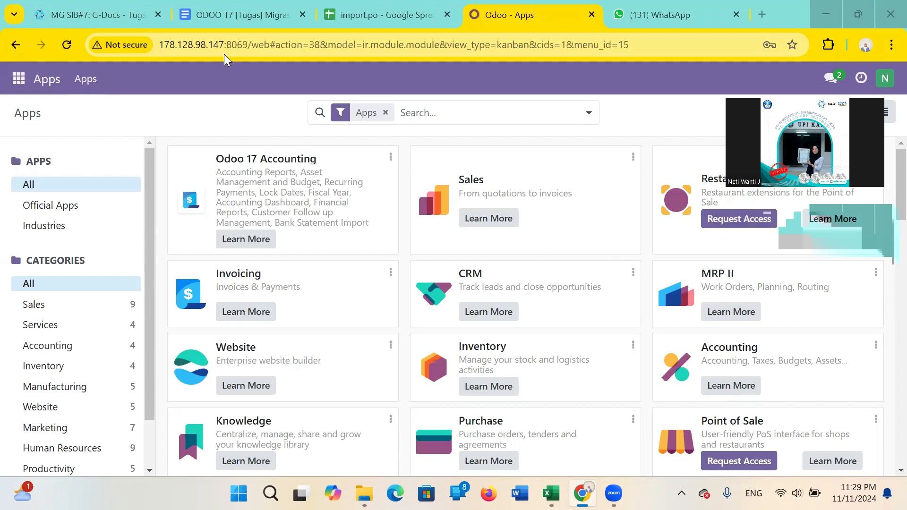
Open the Stock report in the Inventory app and look through the product list.
click(19, 79)
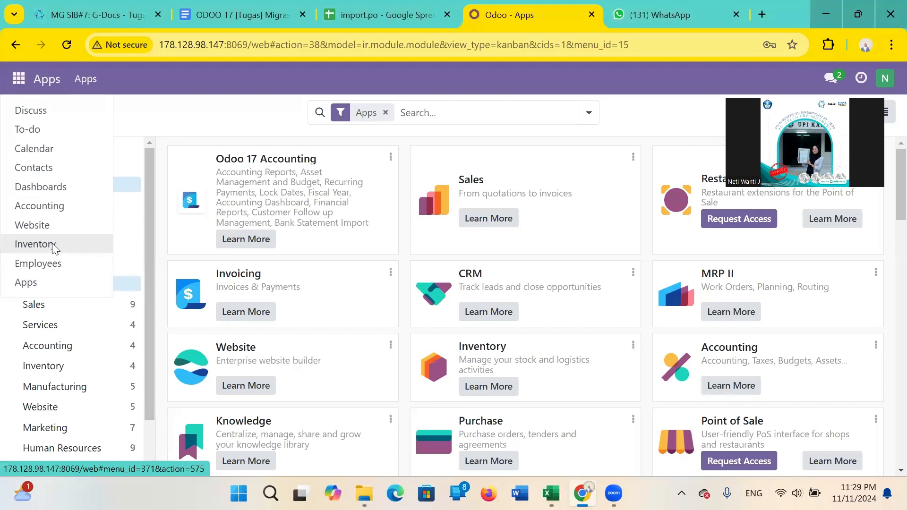
click(54, 246)
click(281, 80)
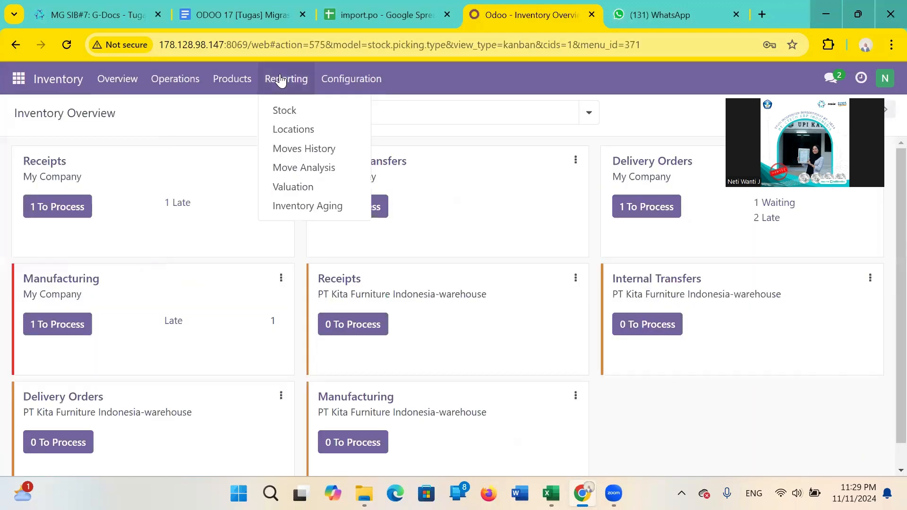
click(302, 112)
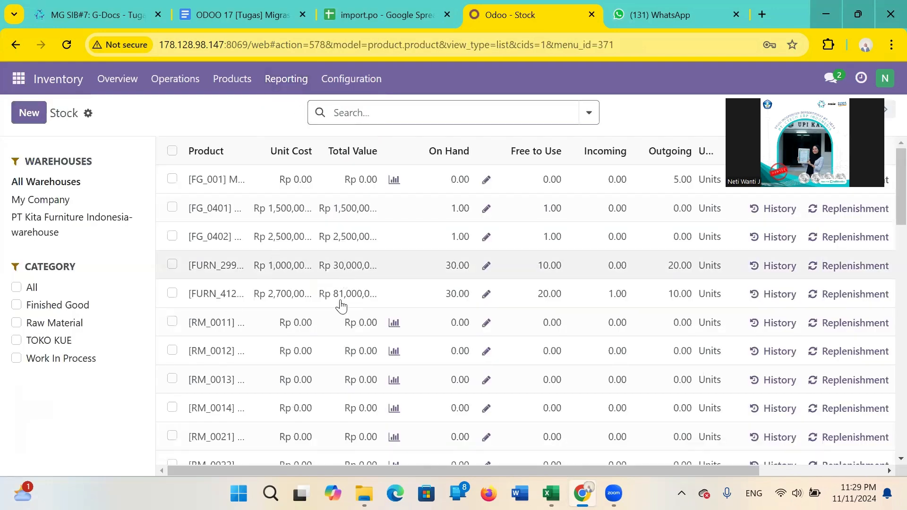
scroll(342, 305, down, 5)
scroll(348, 157, up, 5)
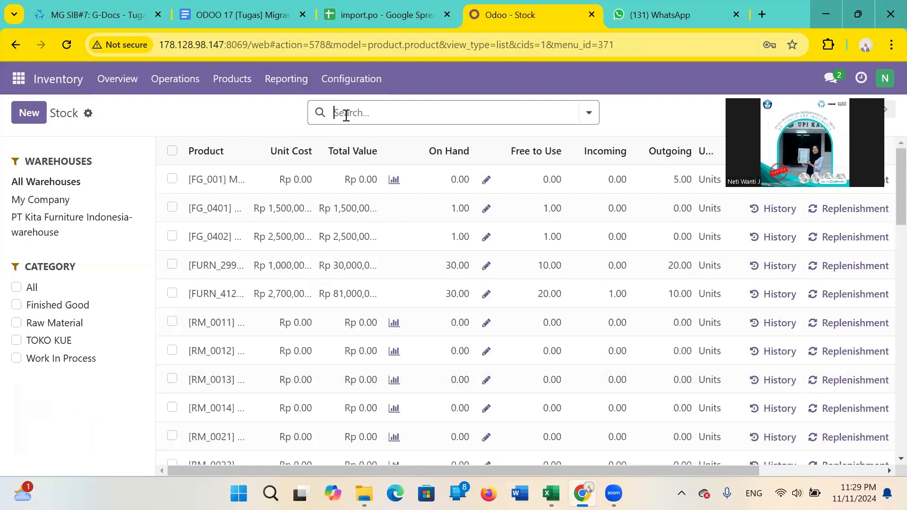
Filter the Stock report by Product for [INV04] and review the matching products and their stock columns.
text([INV04])
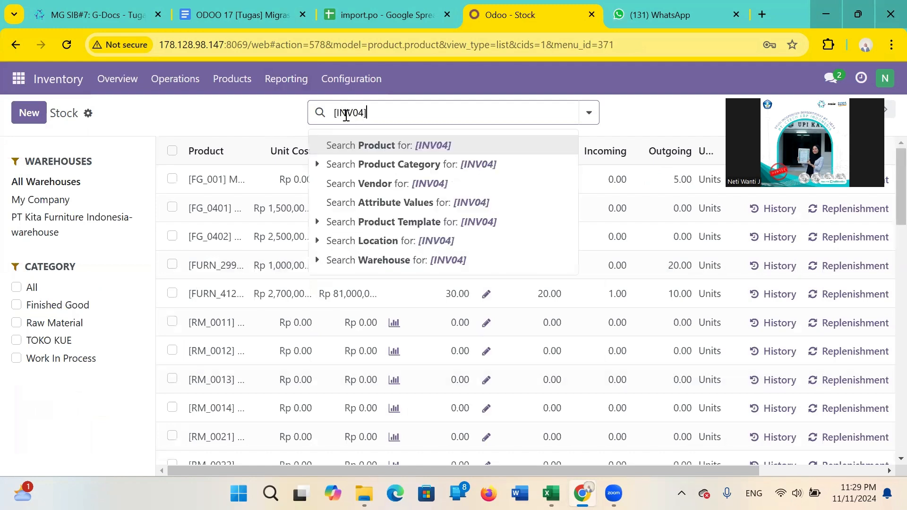
click(406, 142)
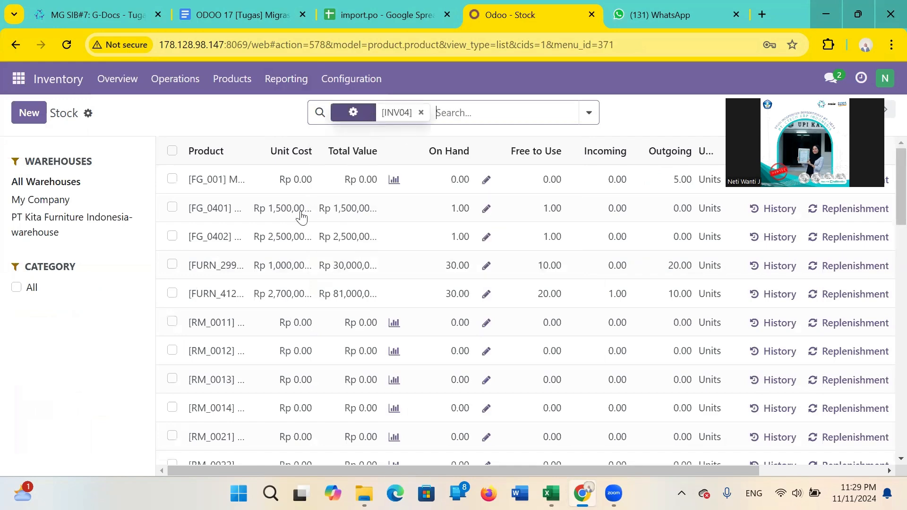
scroll(301, 218, down, 1)
scroll(301, 218, up, 1)
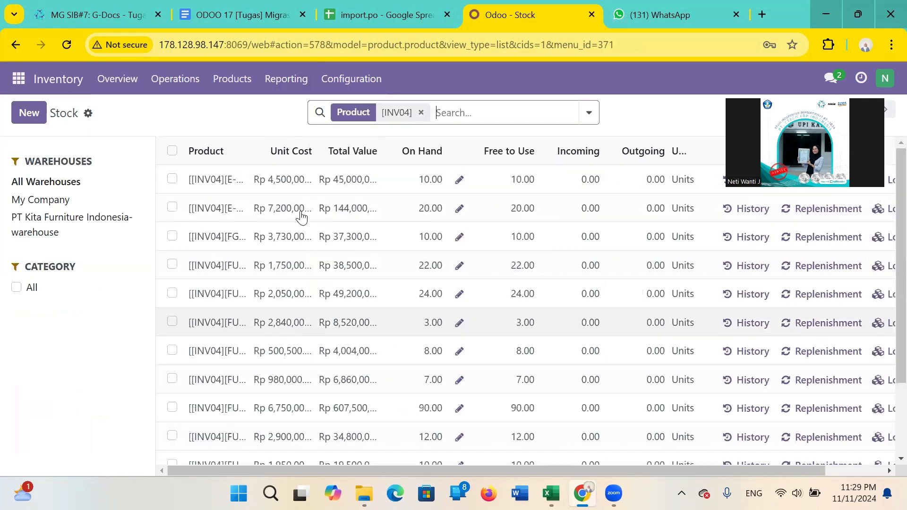
scroll(301, 218, right, 1)
scroll(253, 262, left, 2)
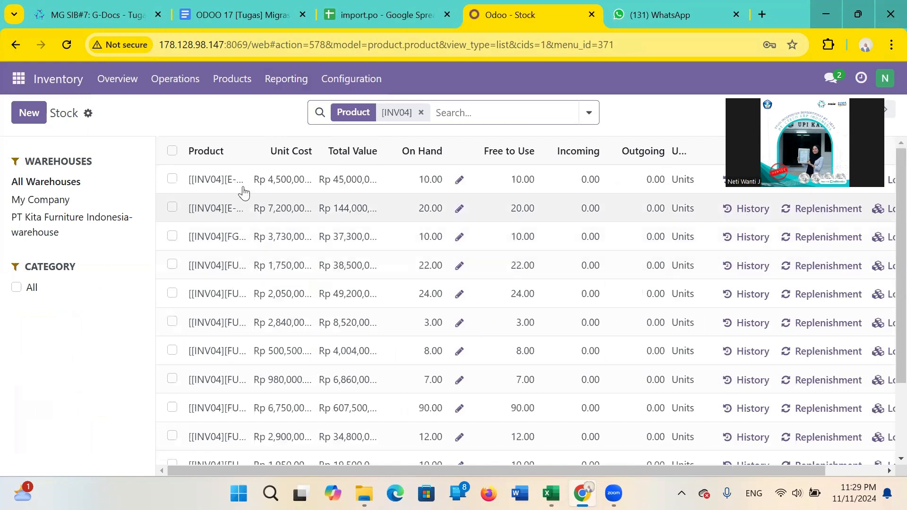
View the Corner Desk Right Sit-04 product record from the Stock report, then return to the filtered list.
scroll(242, 191, right, 1)
click(198, 185)
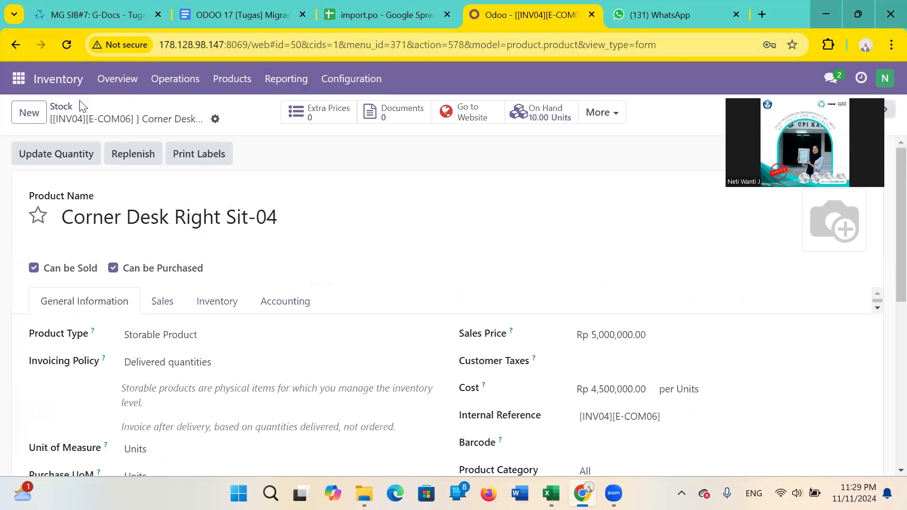
click(66, 111)
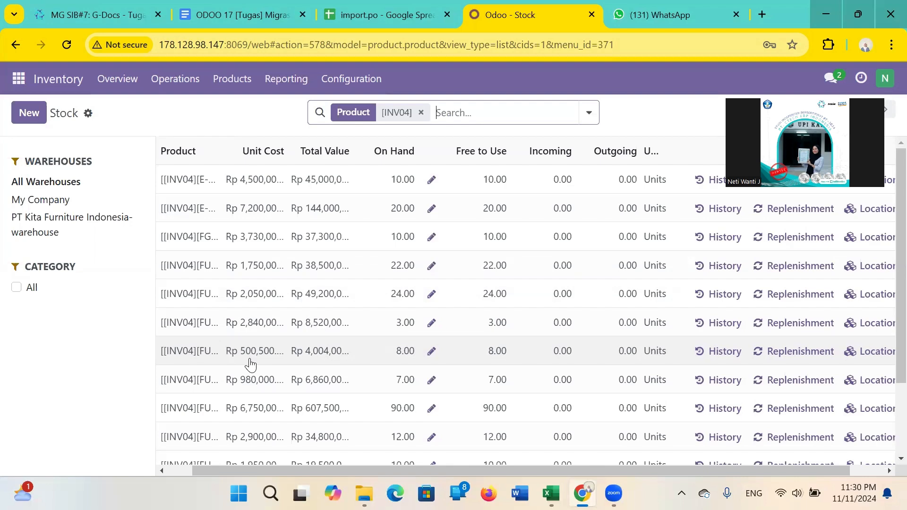
Check the moves history of Corner Desk Right Sit-04 from the Stock report, then go back to the report.
scroll(214, 364, down, 3)
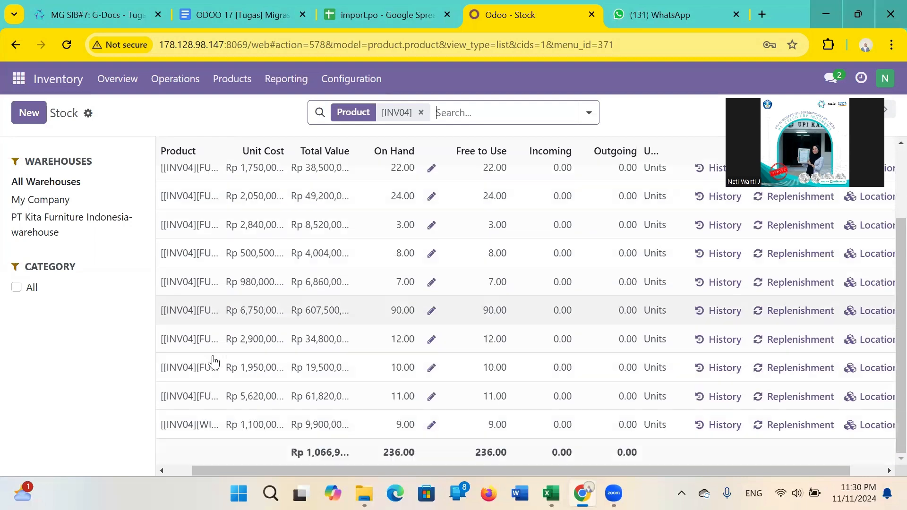
scroll(284, 283, up, 3)
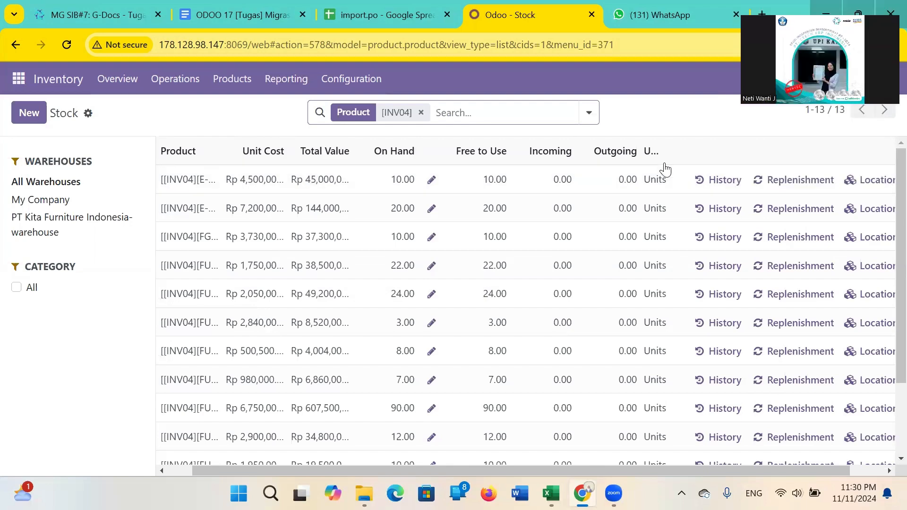
scroll(669, 183, right, 1)
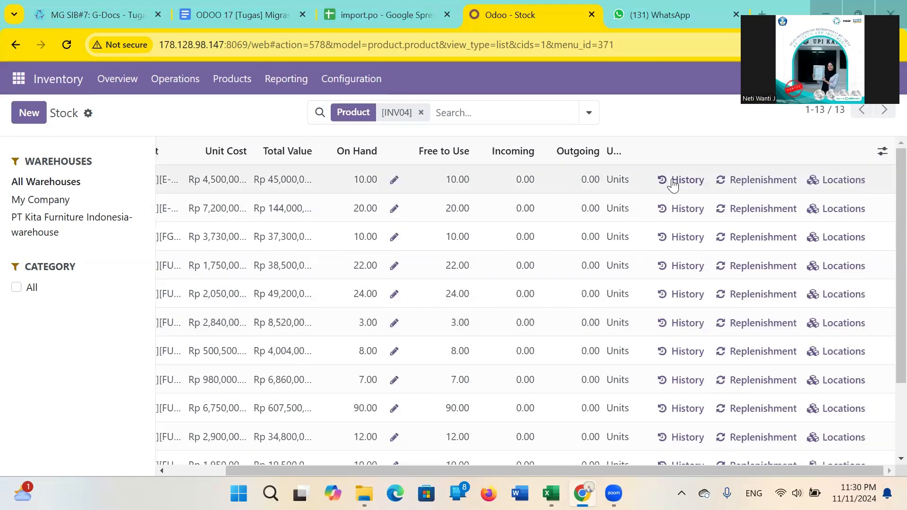
click(673, 181)
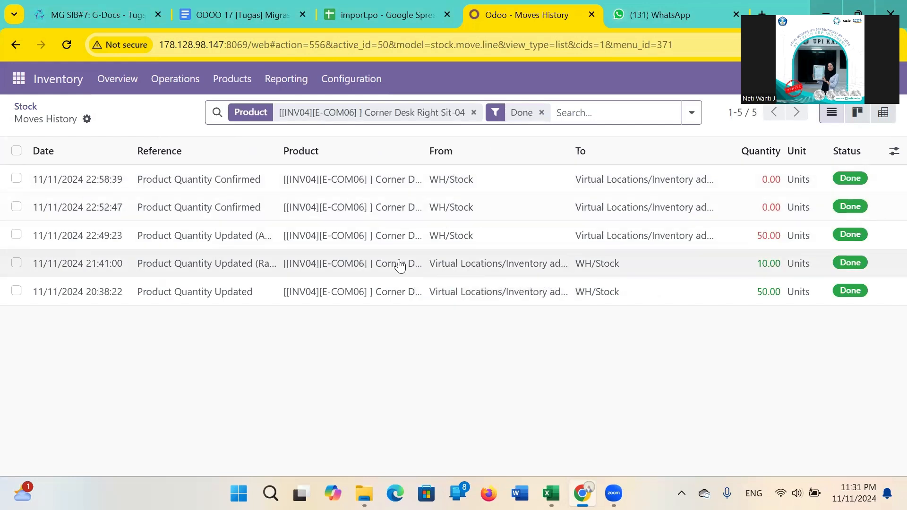
click(25, 113)
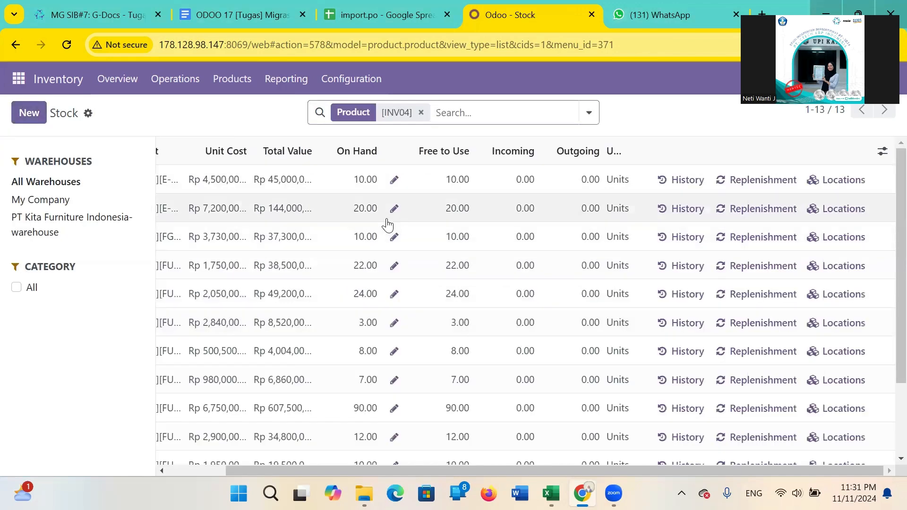
Examine the cost, total value, on hand, free to use, incoming and outgoing columns for all INV04 products in the Stock report.
scroll(387, 226, left, 3)
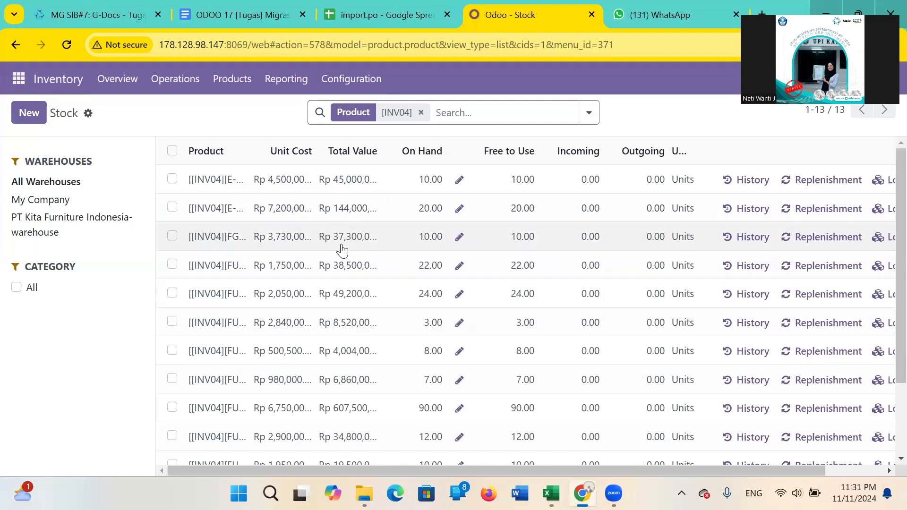
scroll(357, 334, down, 3)
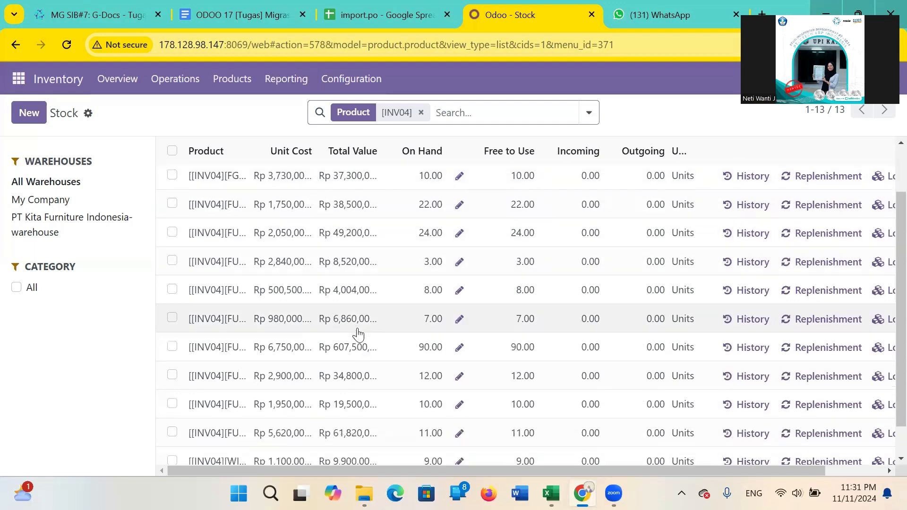
scroll(358, 334, up, 3)
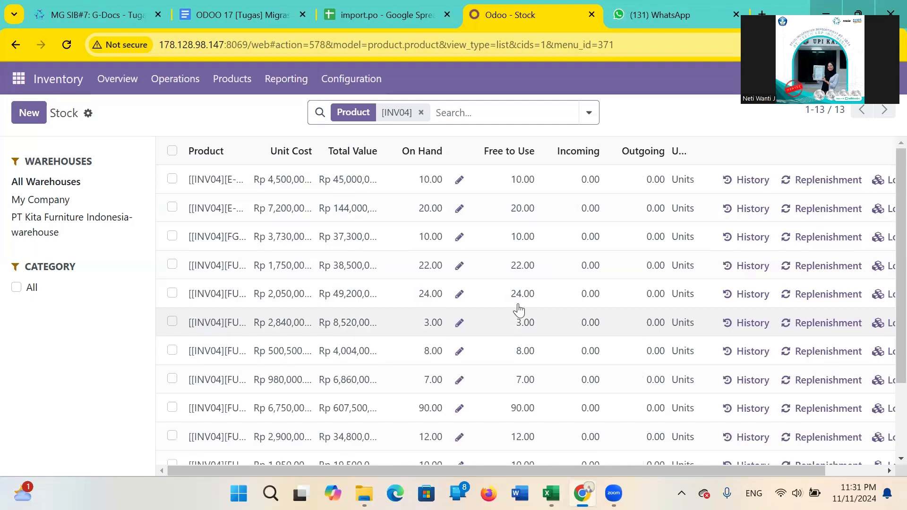
scroll(523, 310, down, 1)
scroll(522, 308, up, 1)
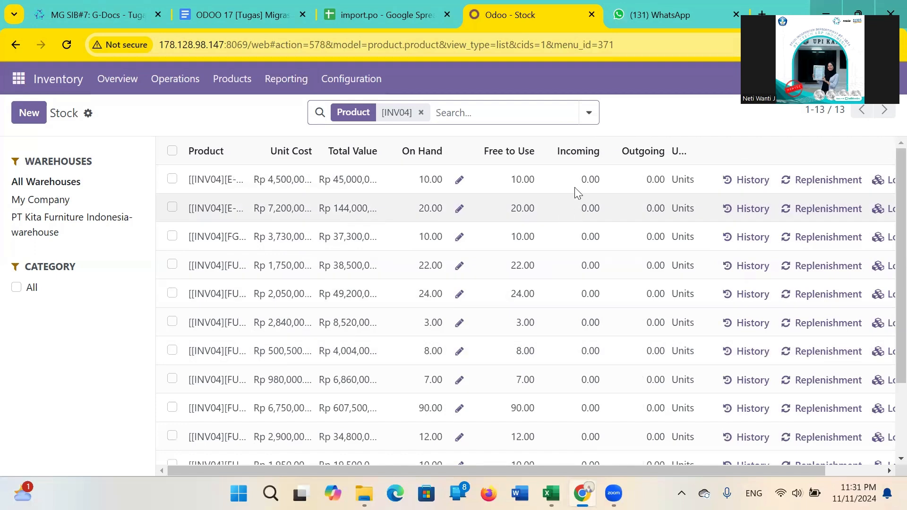
scroll(562, 312, down, 2)
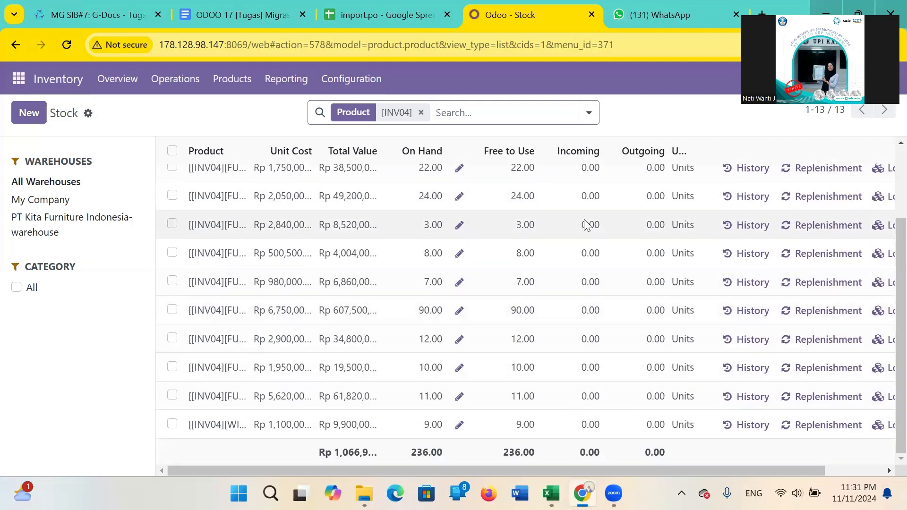
scroll(583, 219, up, 2)
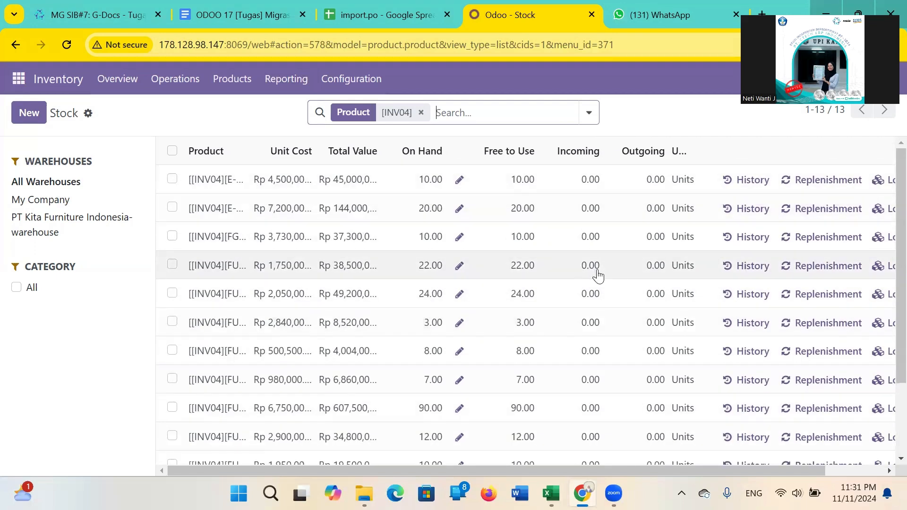
scroll(597, 274, down, 3)
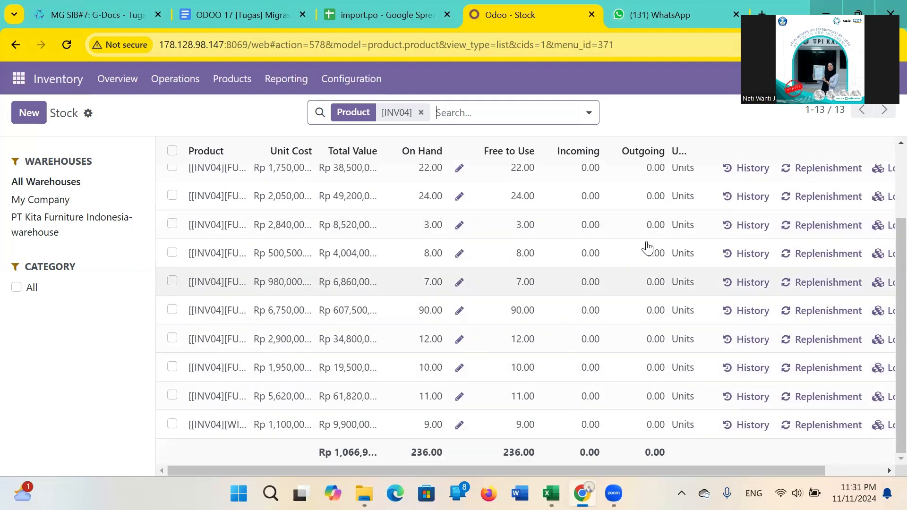
scroll(647, 247, up, 3)
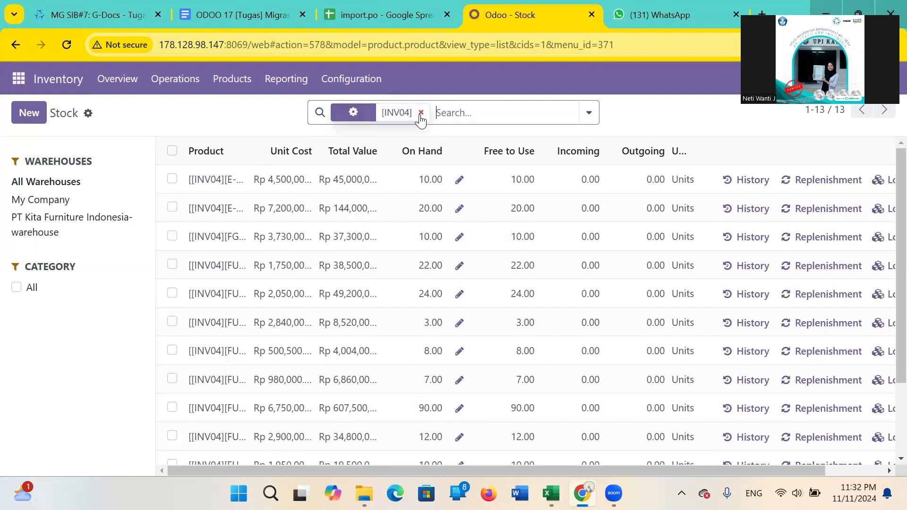
Open the Locations report and filter it by Product for [INV04].
click(286, 83)
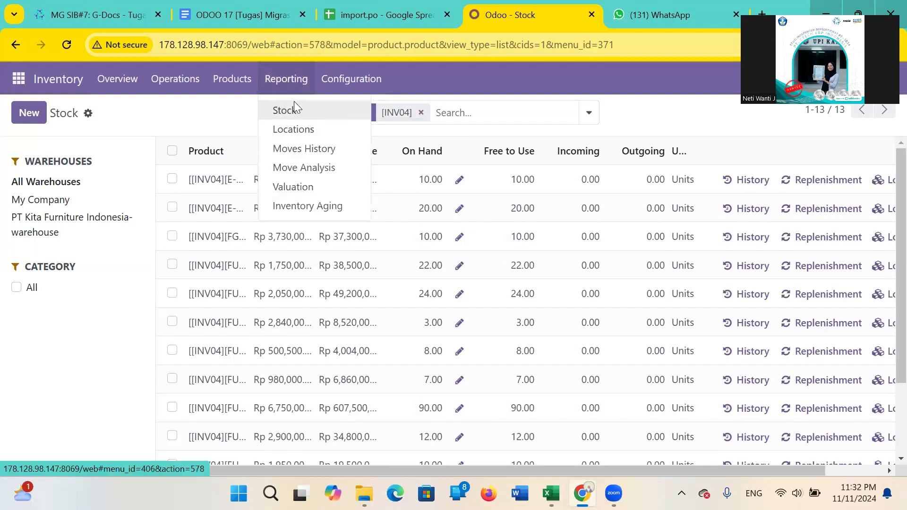
click(303, 131)
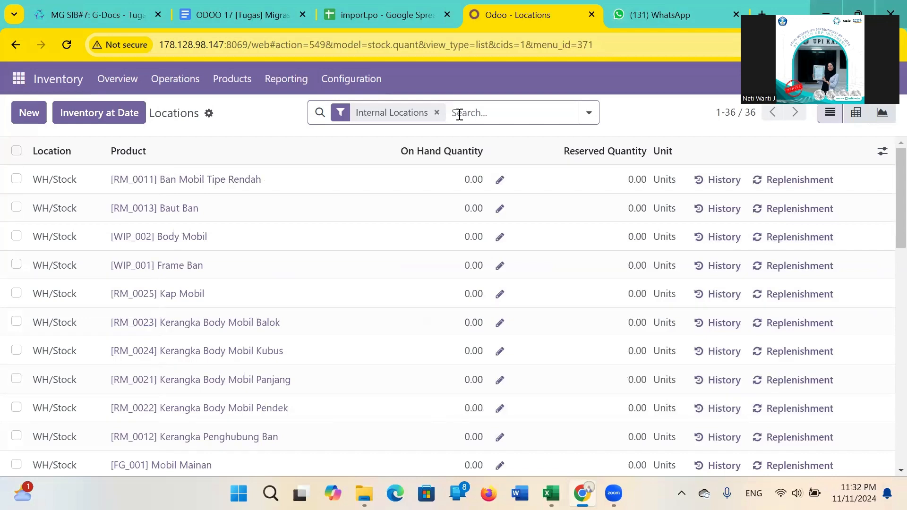
text([INV04])
key(Return)
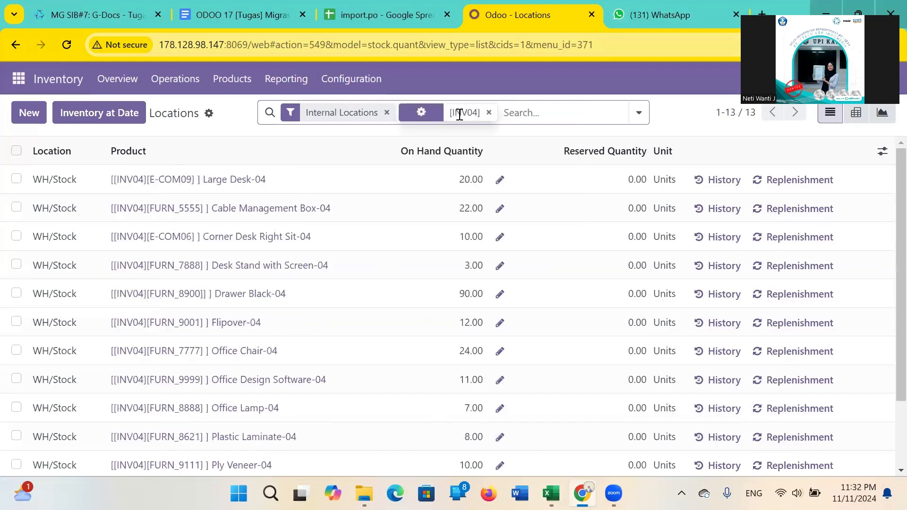
Examine the location, on hand quantity, reserved quantity, history and replenishment columns for the INV04 products in the Locations report.
scroll(152, 289, down, 3)
scroll(152, 290, up, 3)
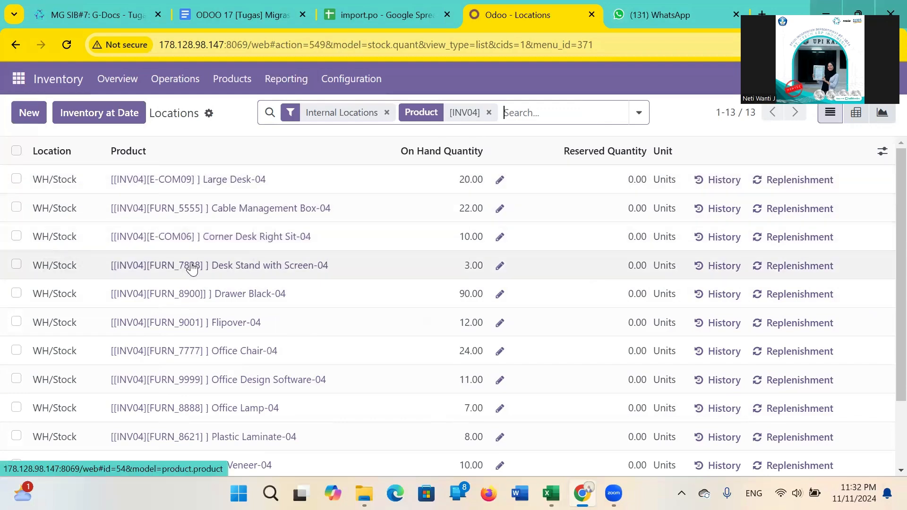
scroll(255, 319, down, 1)
scroll(256, 320, down, 1)
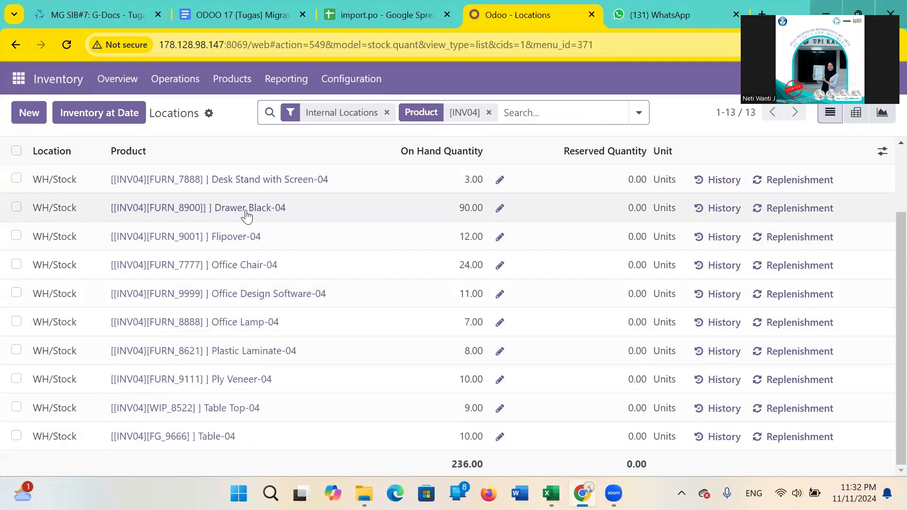
scroll(70, 369, up, 2)
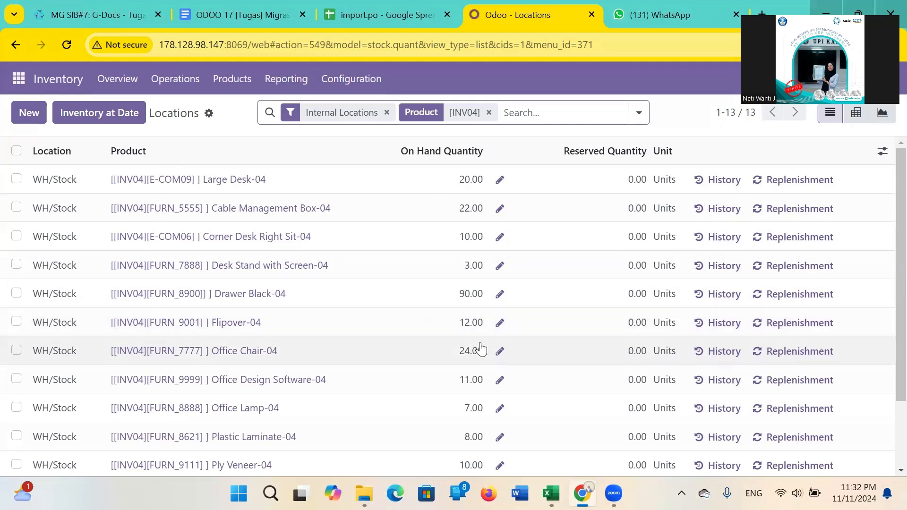
scroll(481, 349, down, 2)
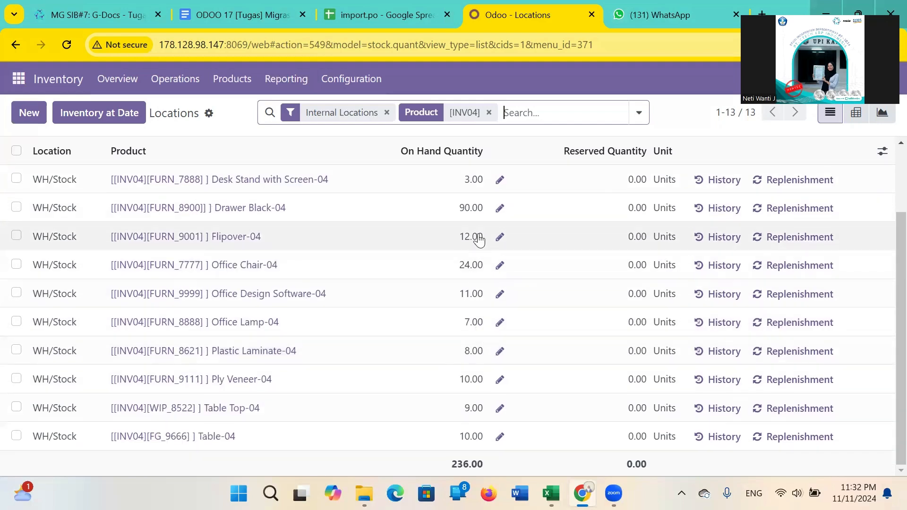
scroll(479, 240, up, 2)
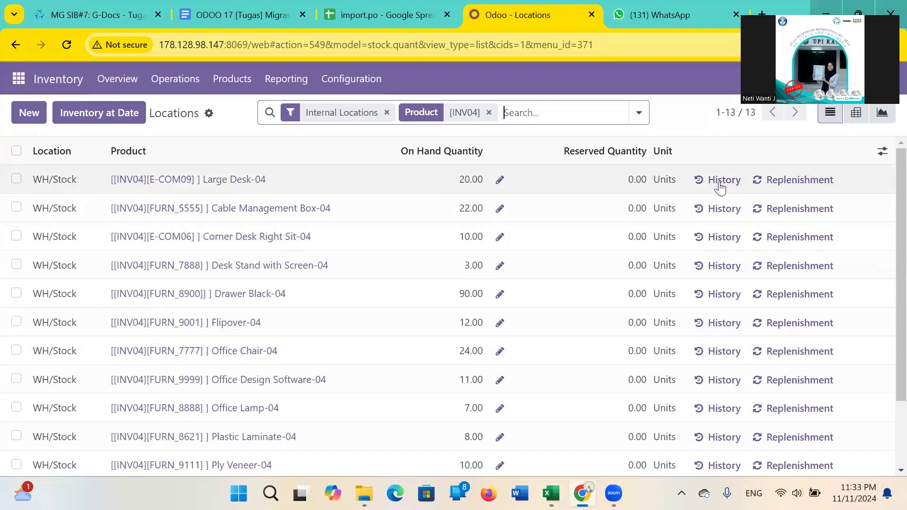
scroll(729, 325, down, 2)
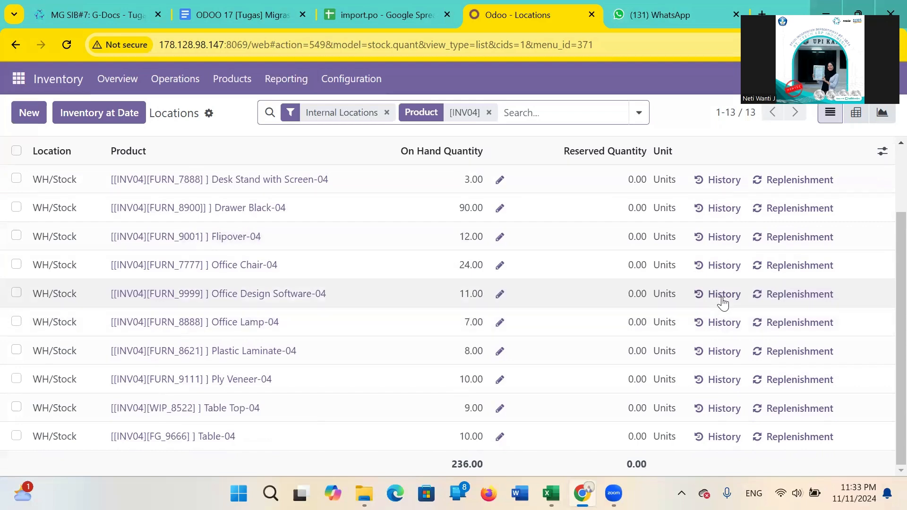
scroll(716, 269, up, 2)
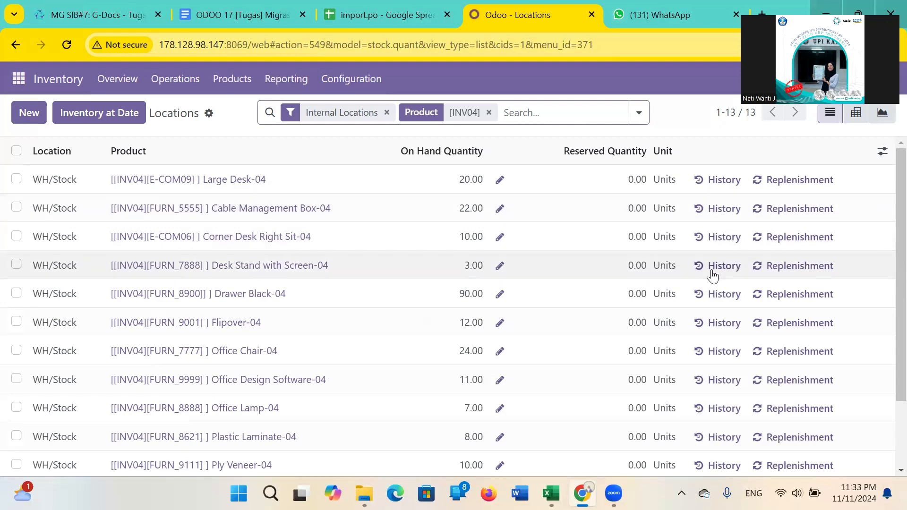
scroll(710, 269, down, 3)
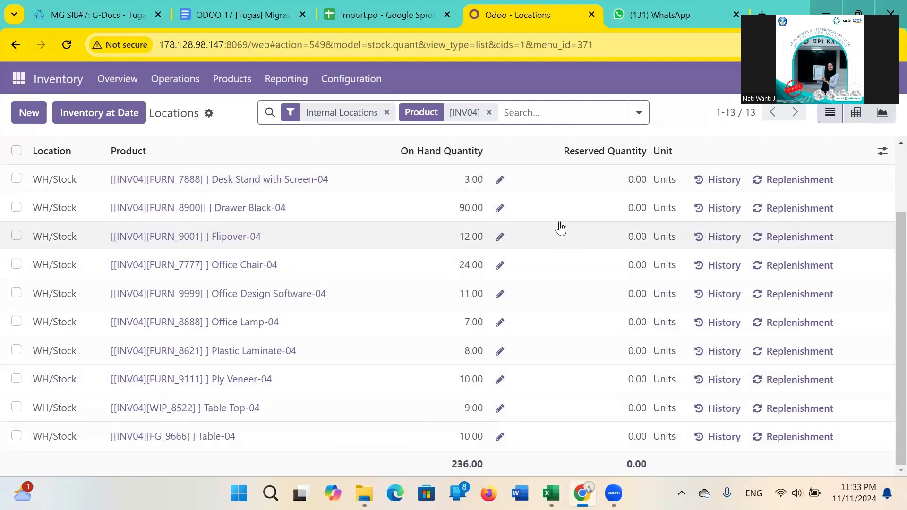
scroll(313, 236, up, 3)
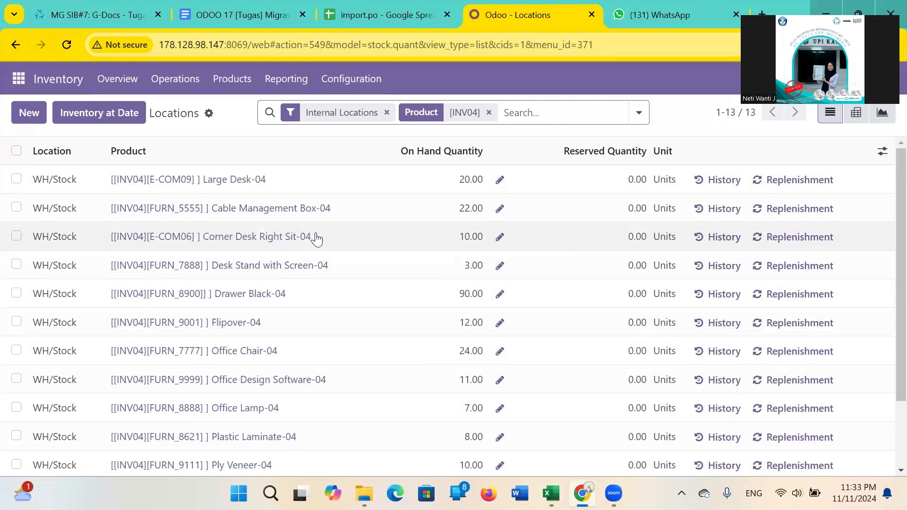
Open the stock Valuation report and filter it by Product for [INV04].
click(291, 81)
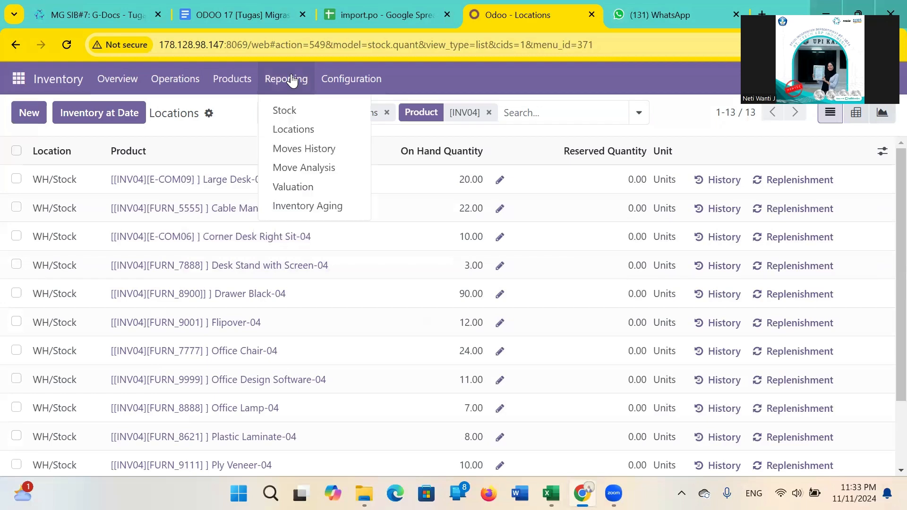
click(322, 193)
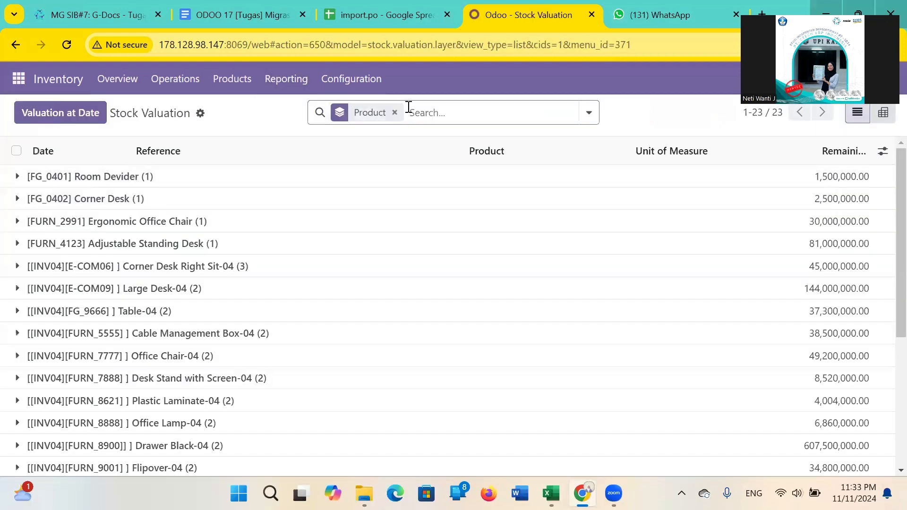
text([INV04])
key(Return)
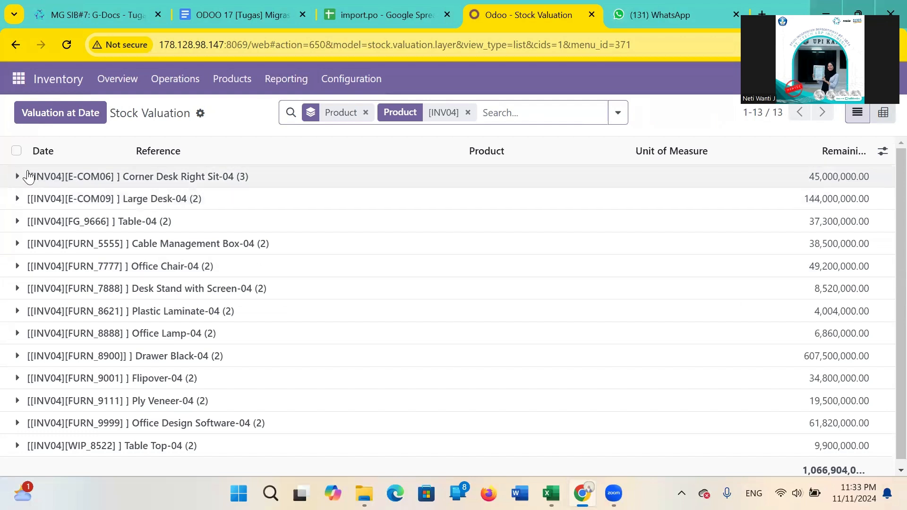
Expand the valuation entries of Corner Desk Right Sit-04, Large Desk-04, Table-04 and Cable Management Box-04 to review their remaining values.
click(18, 177)
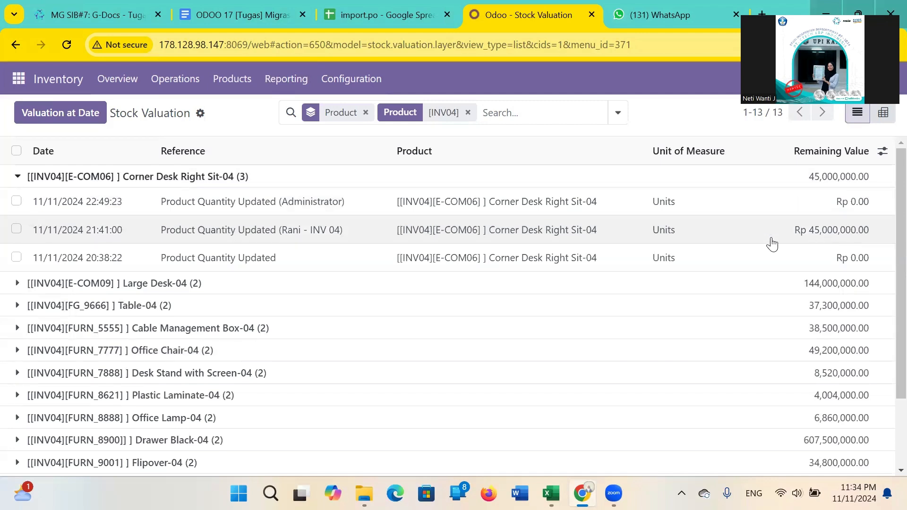
scroll(112, 259, down, 1)
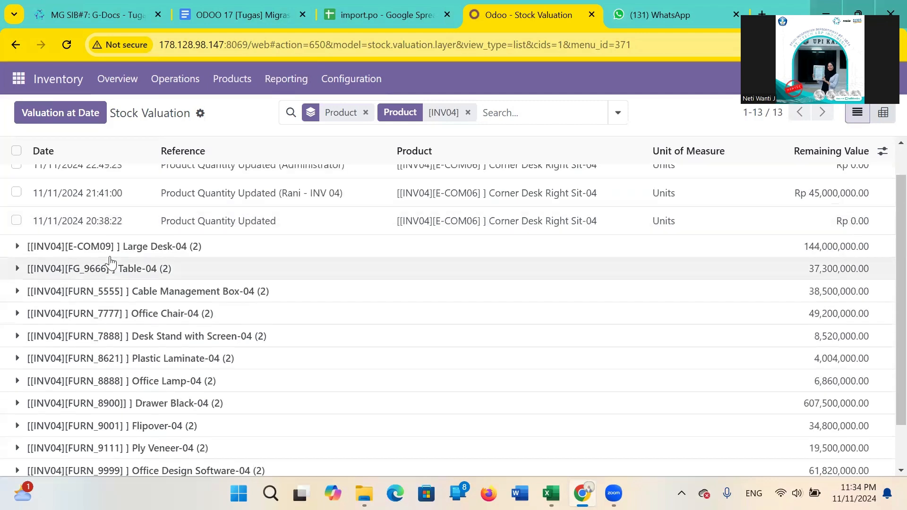
click(72, 247)
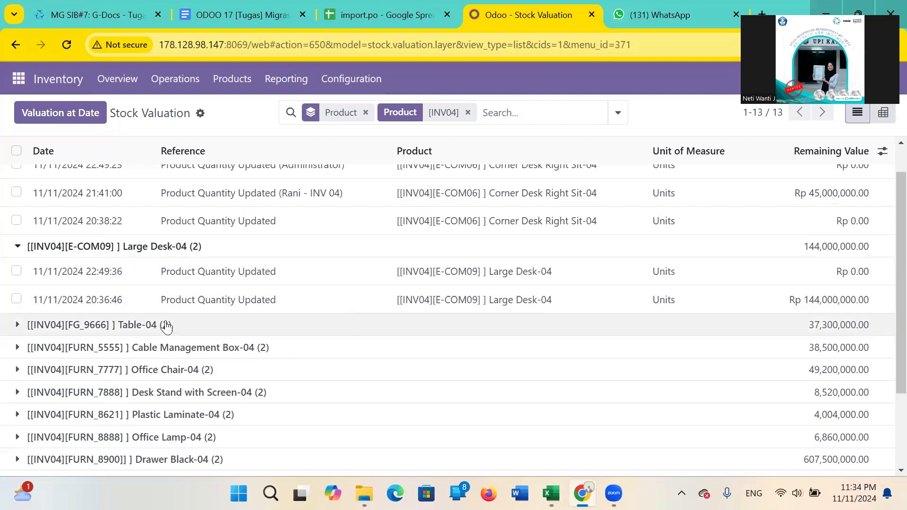
scroll(160, 316, down, 1)
click(156, 308)
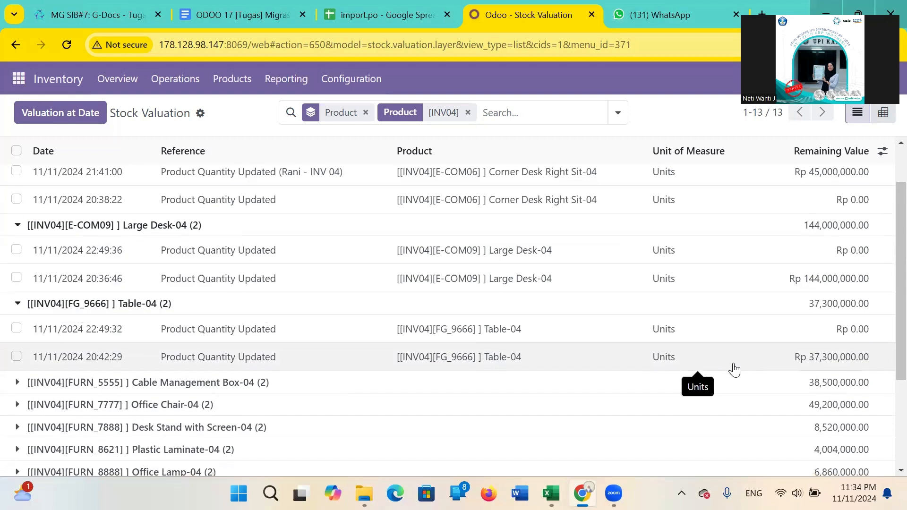
scroll(733, 369, down, 2)
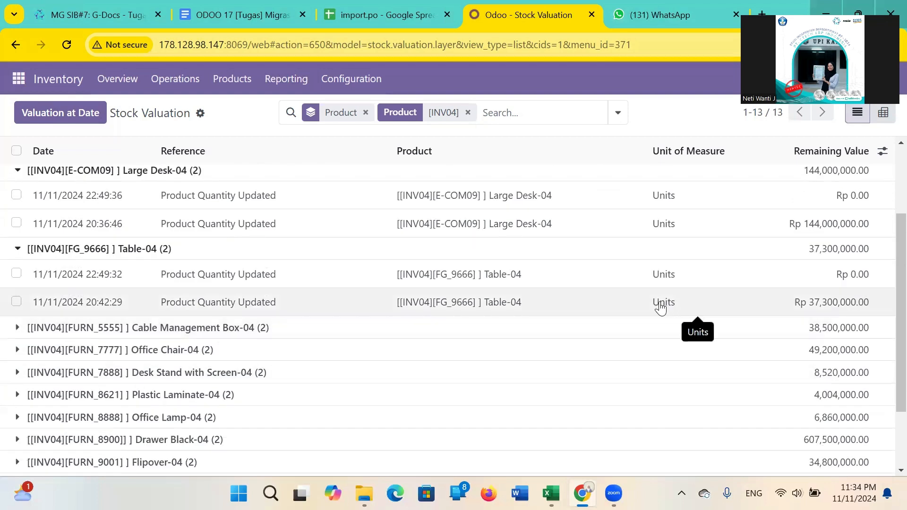
click(159, 337)
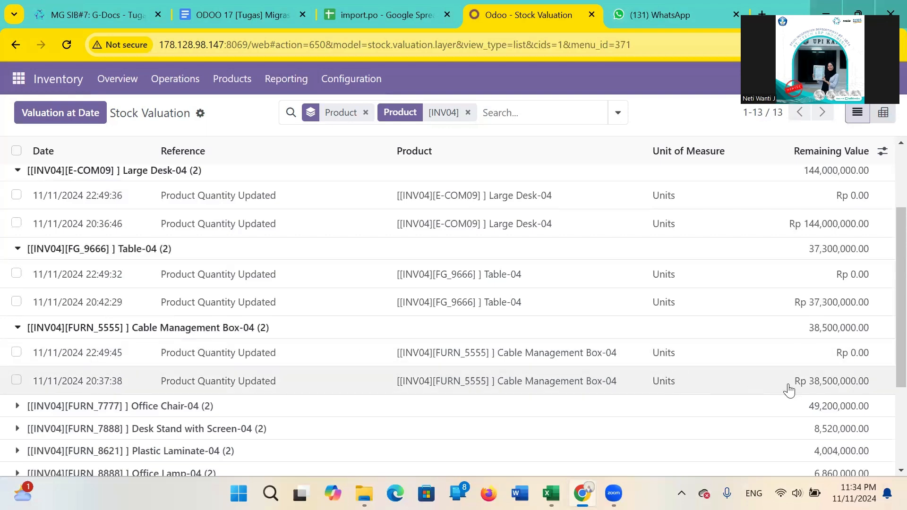
Expand the valuation entries of Office Chair-04, Desk Stand with Screen-04 and Plastic Laminate-04 to check their quantity updates.
scroll(788, 391, down, 1)
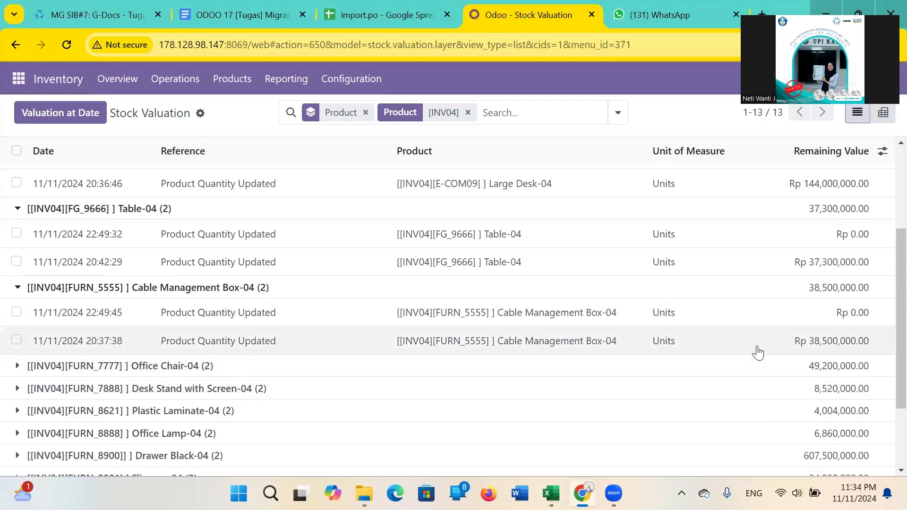
click(191, 366)
scroll(189, 371, down, 1)
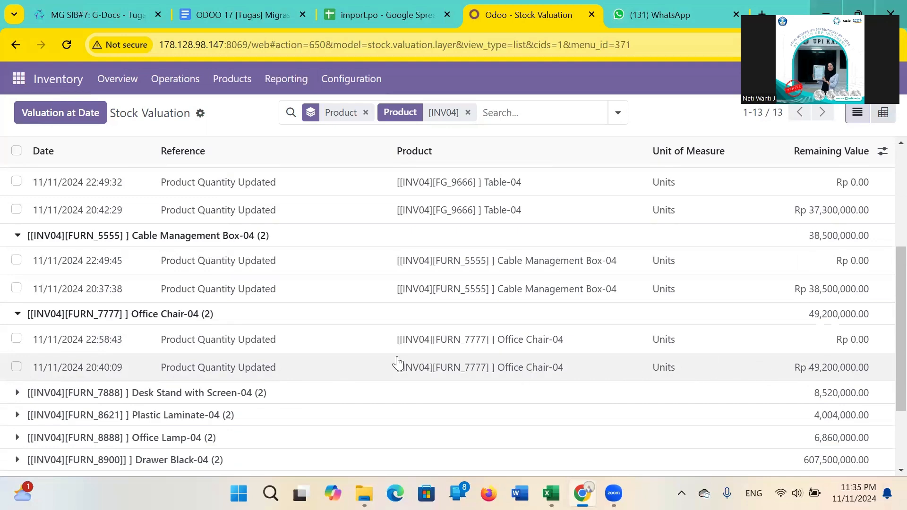
scroll(399, 364, down, 2)
click(233, 288)
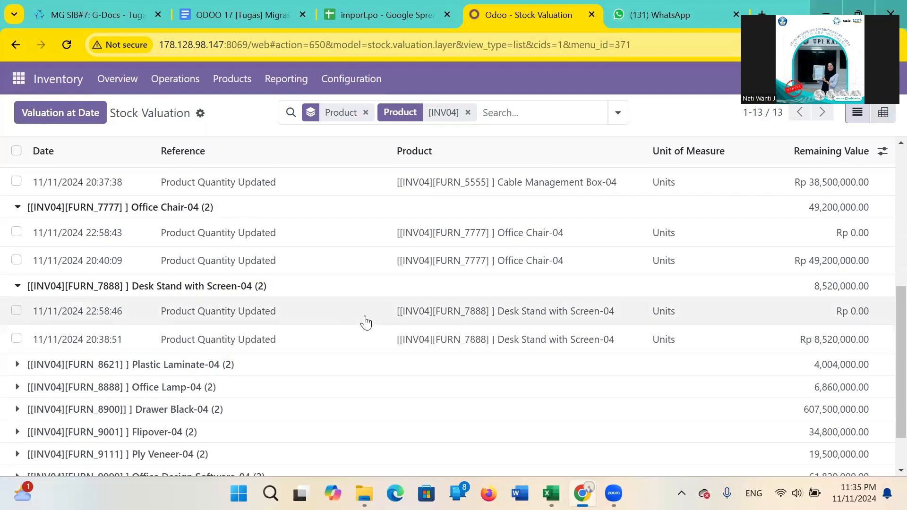
scroll(496, 329, down, 1)
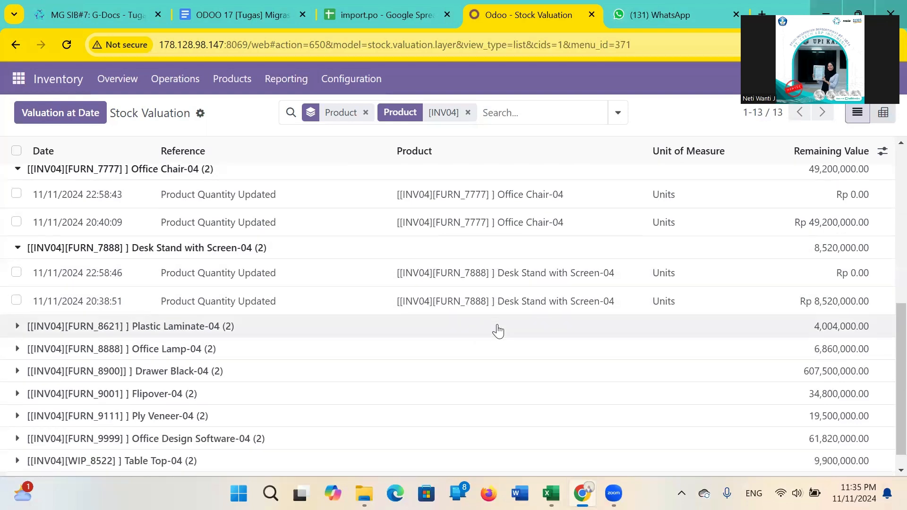
scroll(498, 331, down, 1)
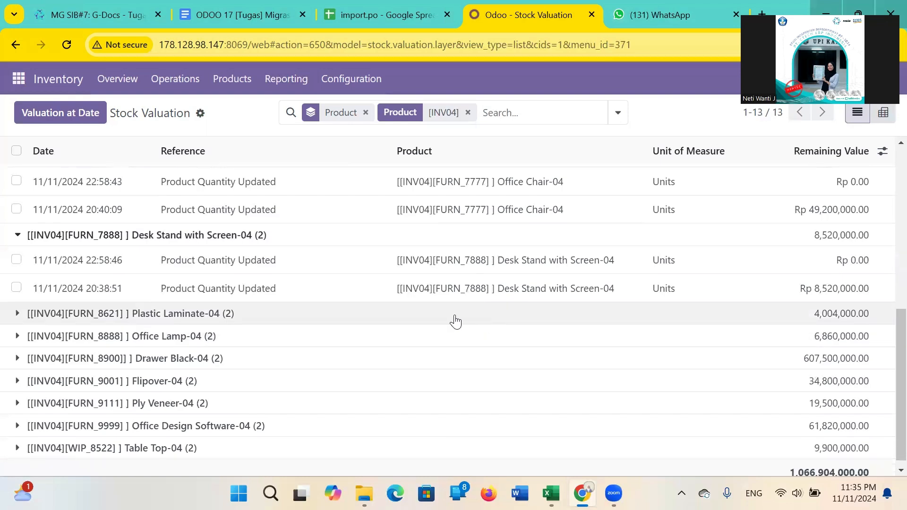
click(236, 314)
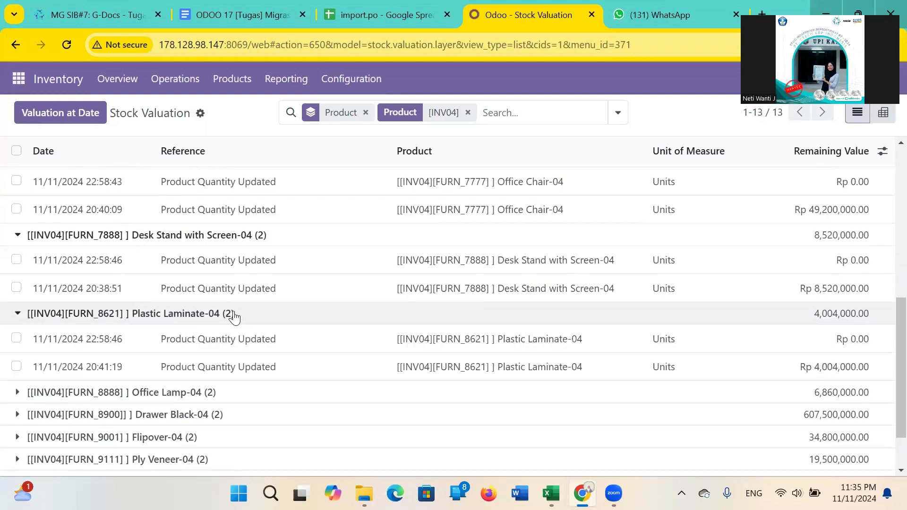
Expand the valuation entries of Office Lamp-04, Drawer Black-04 and Flipover-04 to check their quantity updates.
scroll(318, 372, down, 1)
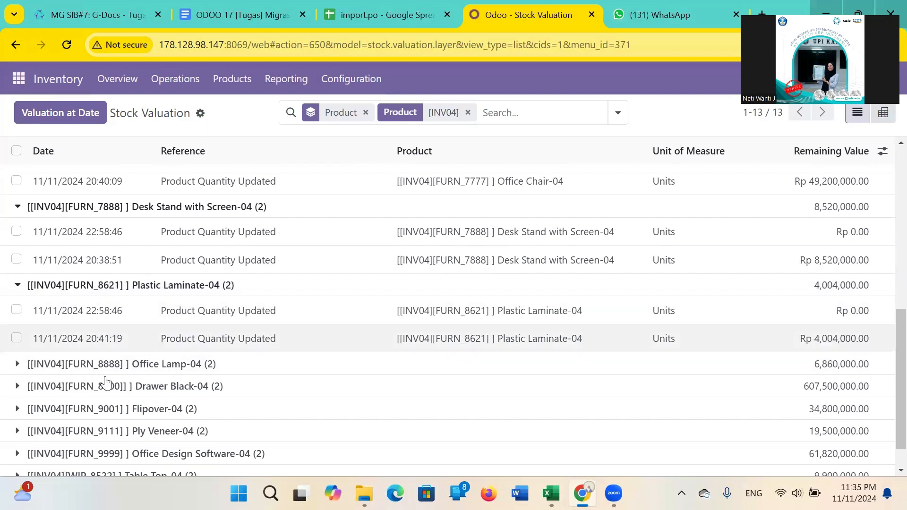
click(21, 364)
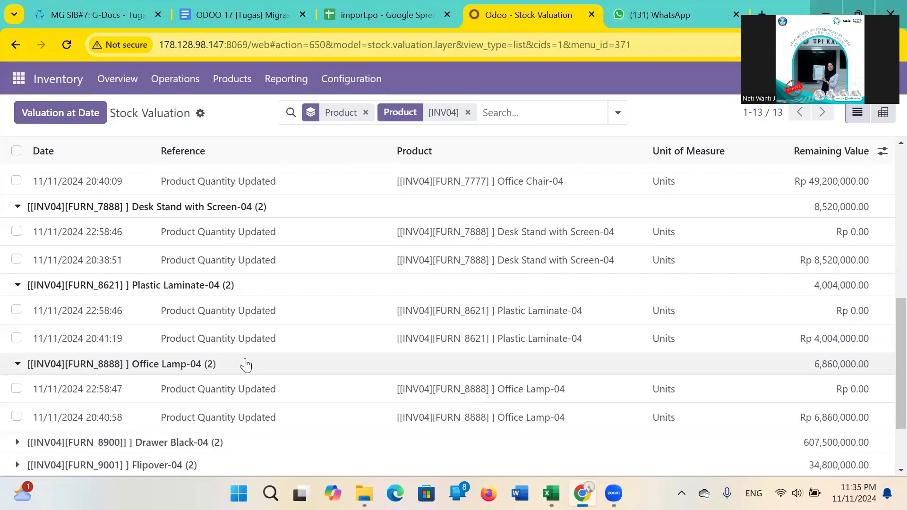
scroll(252, 365, down, 2)
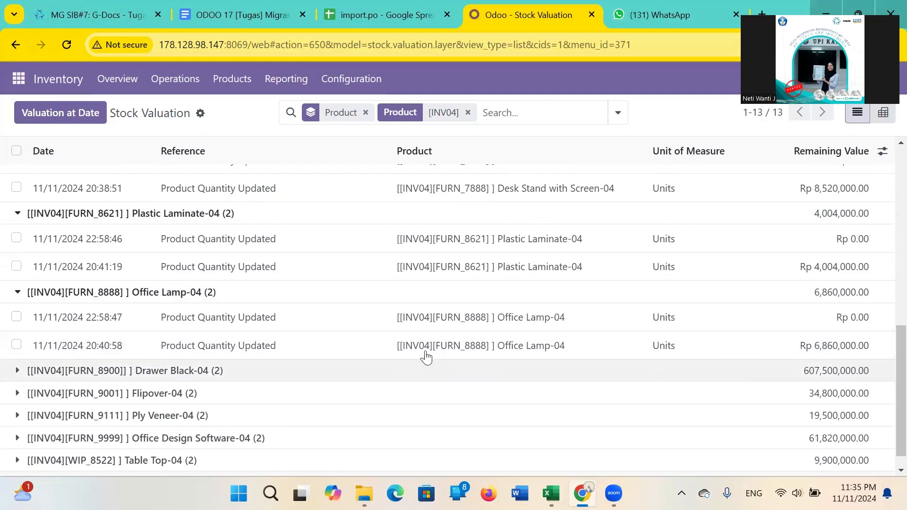
click(226, 373)
scroll(225, 373, down, 1)
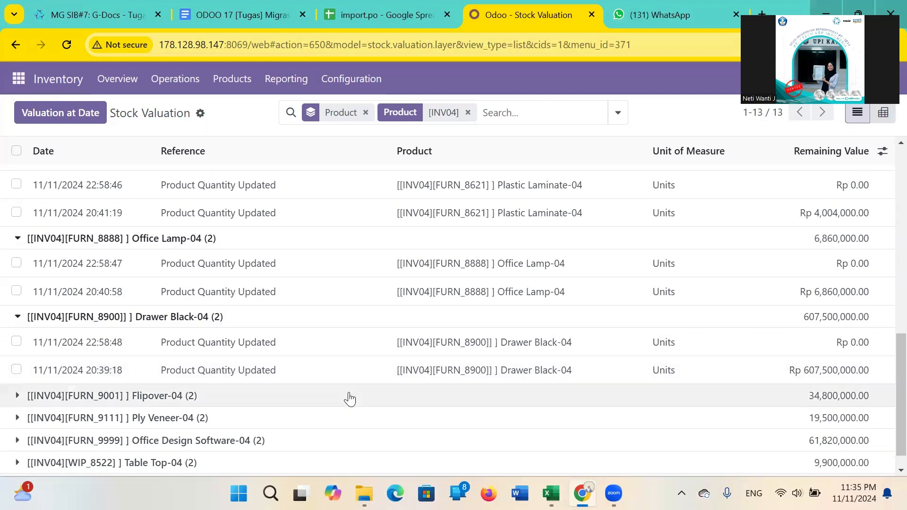
click(349, 399)
scroll(350, 399, down, 1)
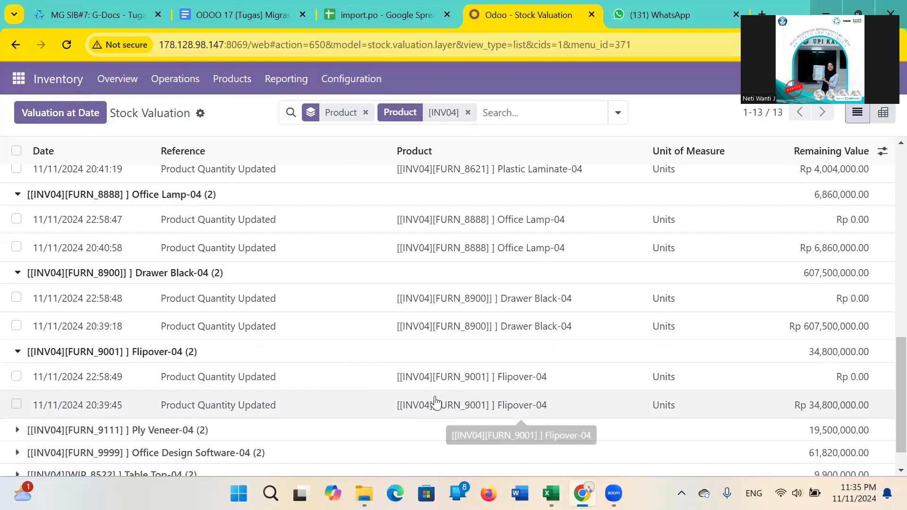
Expand the valuation entries of Ply Veneer-04, Office Design Software-04 and Table Top-04, and review the fully expanded INV04 valuation list.
scroll(414, 419, down, 1)
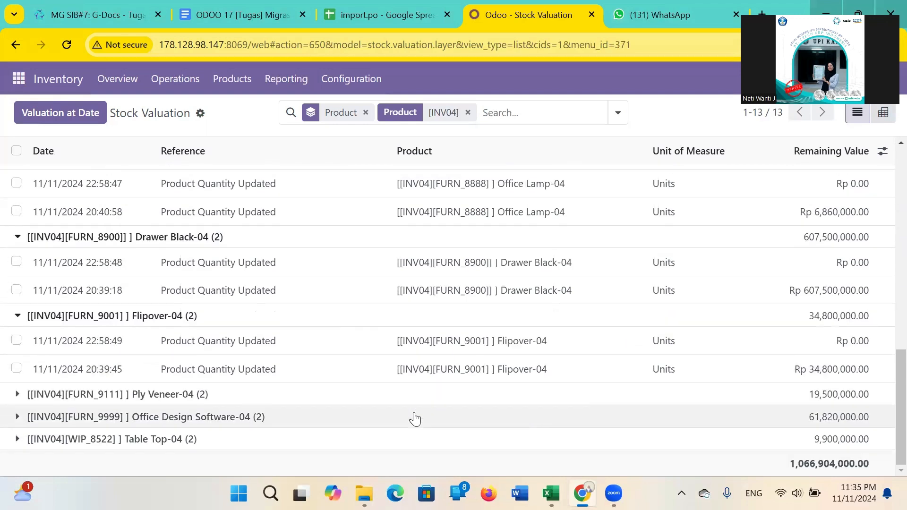
click(357, 400)
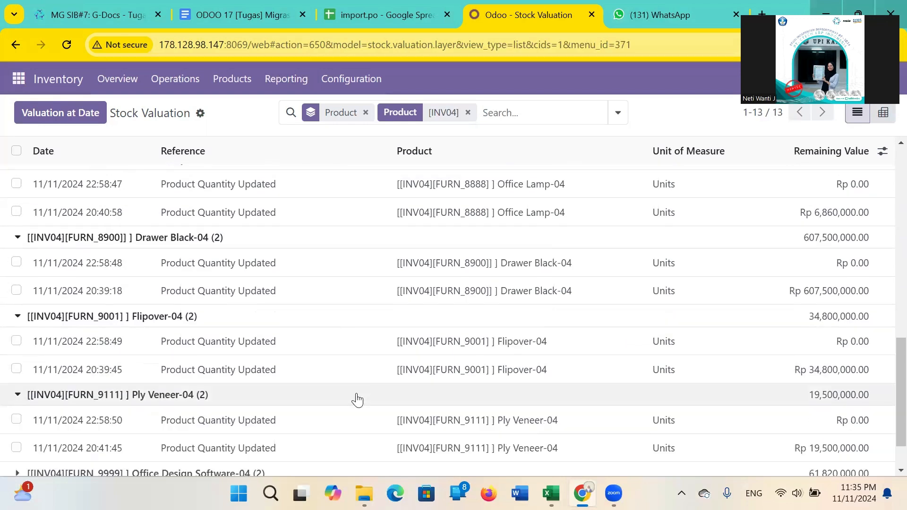
scroll(357, 400, down, 1)
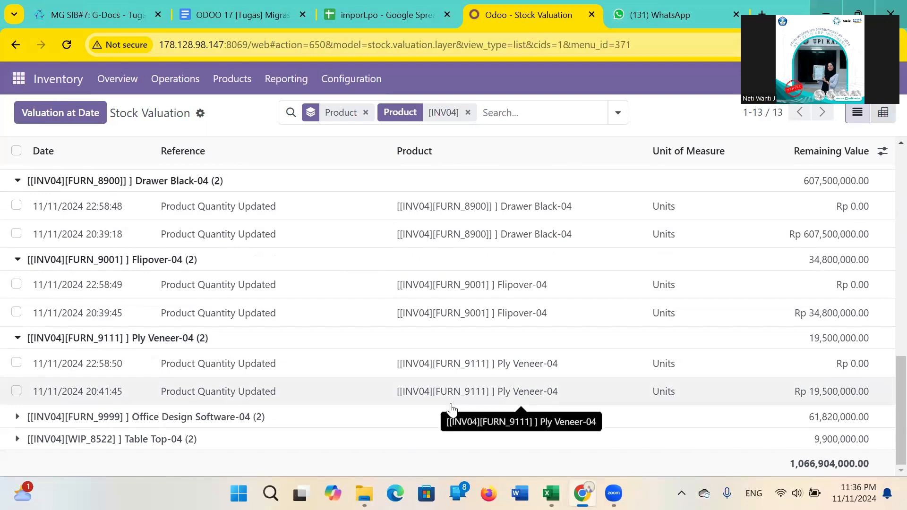
scroll(308, 427, down, 1)
click(306, 424)
scroll(307, 427, down, 1)
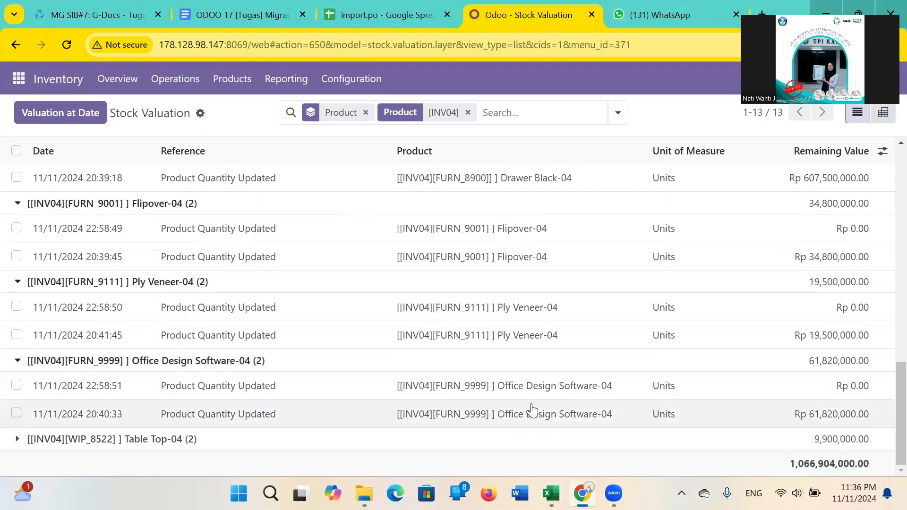
click(367, 439)
scroll(366, 445, down, 1)
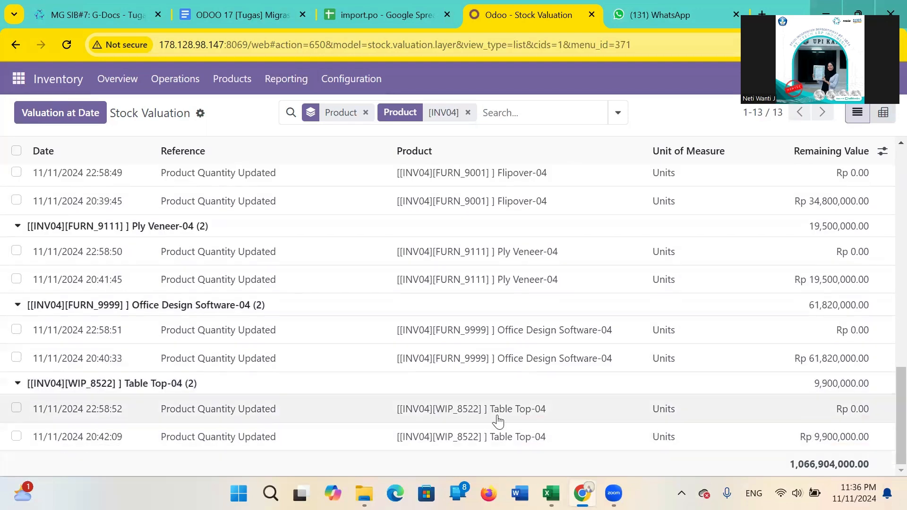
scroll(389, 341, up, 10)
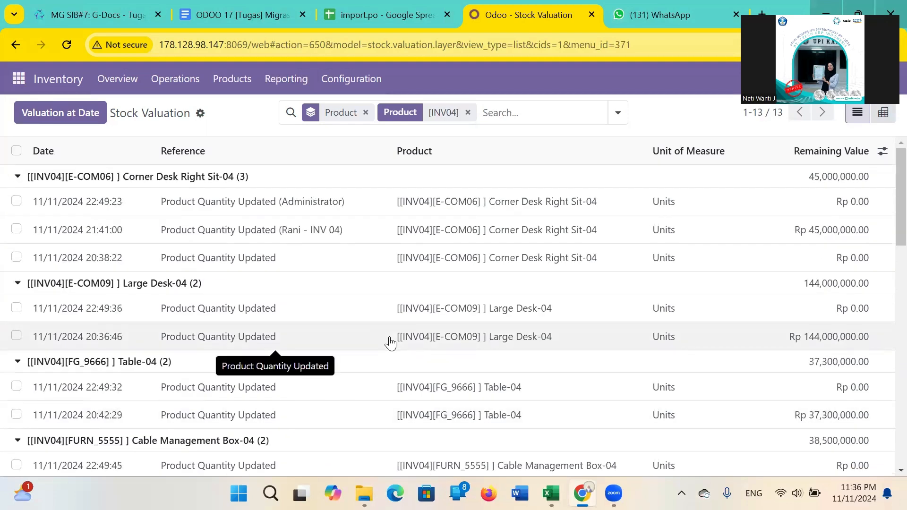
scroll(390, 343, down, 2)
Bring up the available inventory reports from the Stock Valuation view.
click(304, 83)
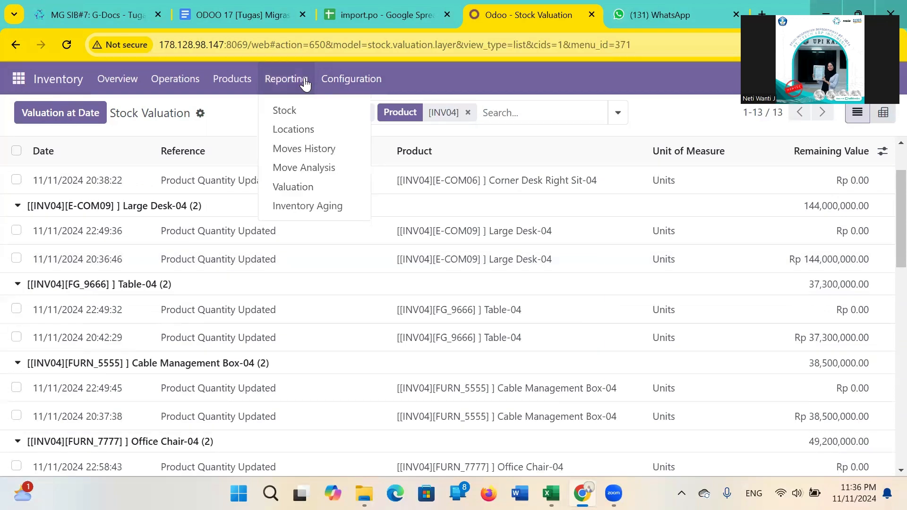